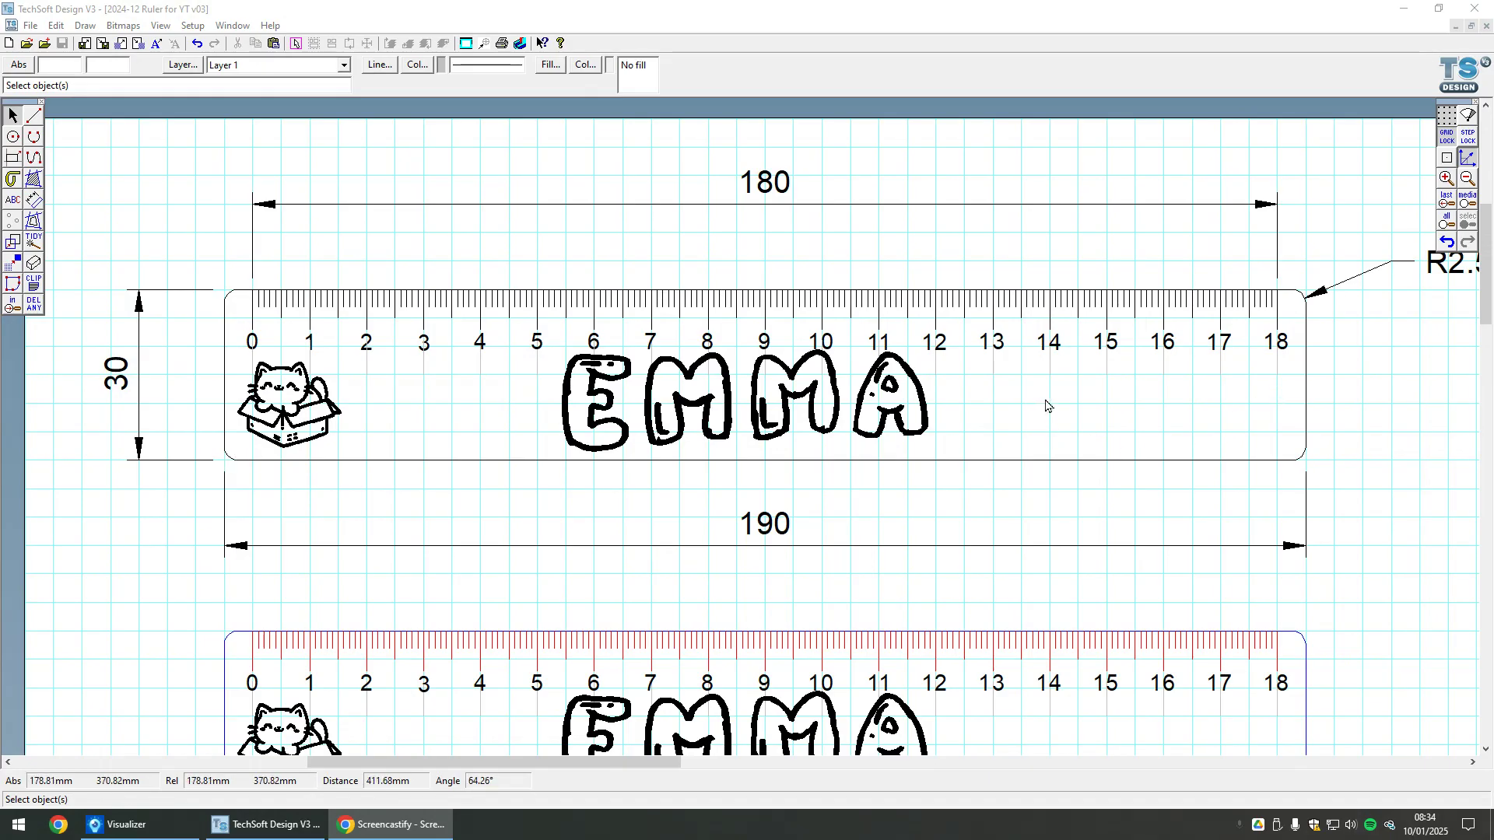
# Examine the dimensioned example ruler and the coloured version below it, and switch to Visualizer.
pyautogui.moveTo(1487, 319); pyautogui.dragTo(1488, 372)
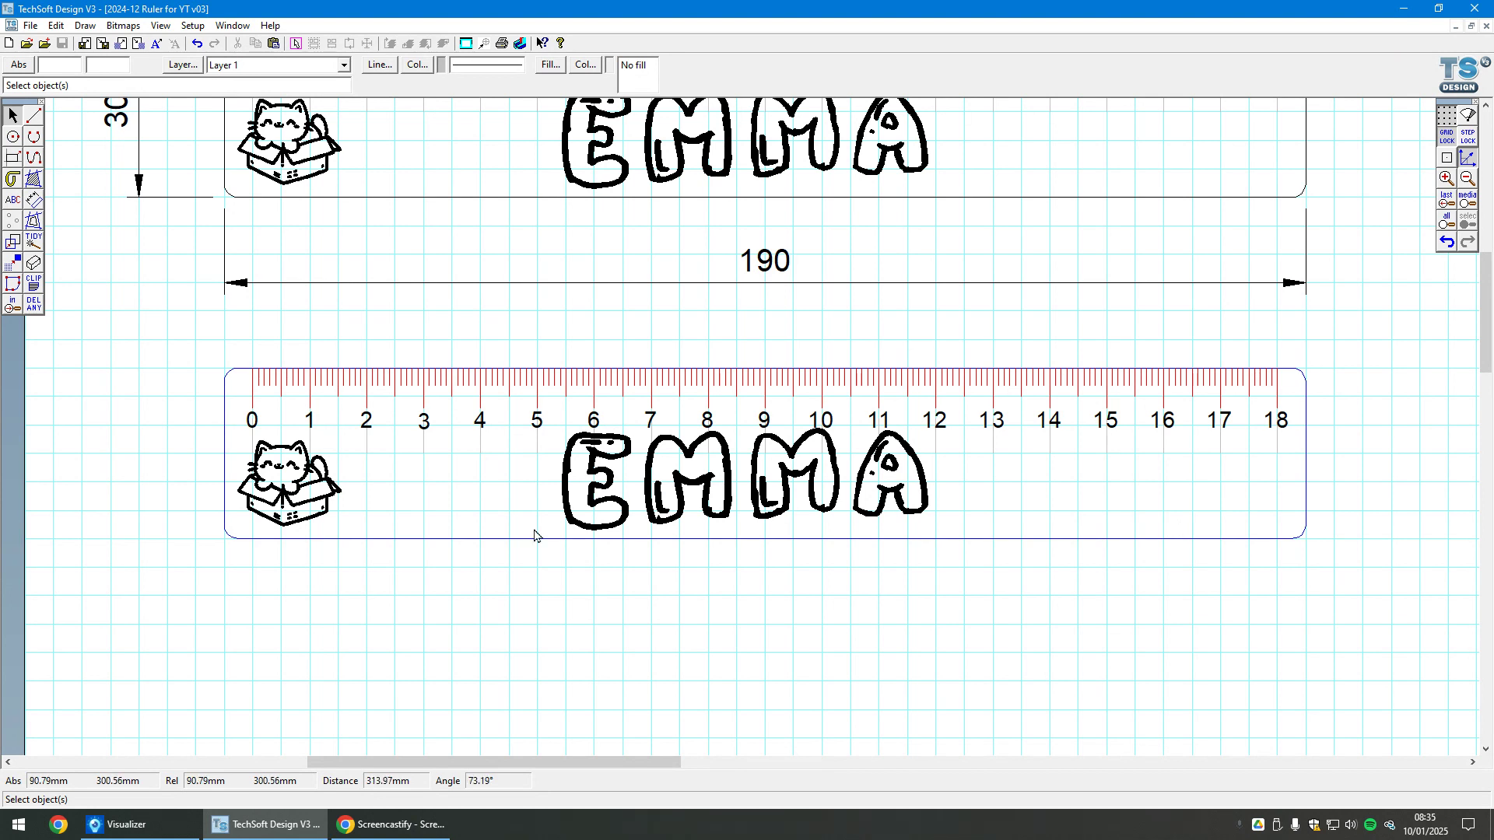
pyautogui.moveTo(1485, 366); pyautogui.dragTo(1486, 325)
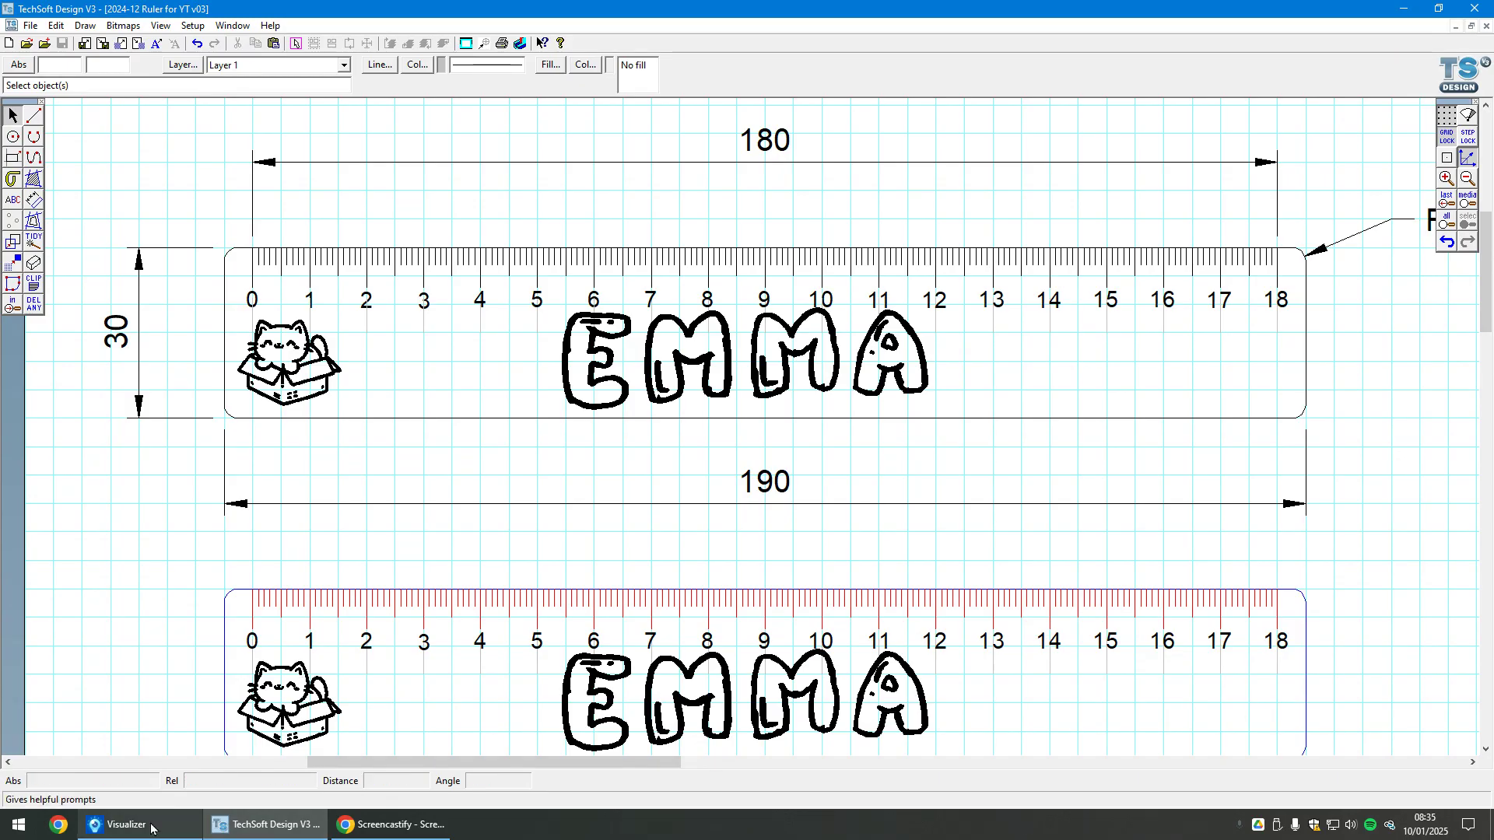
pyautogui.click(125, 823)
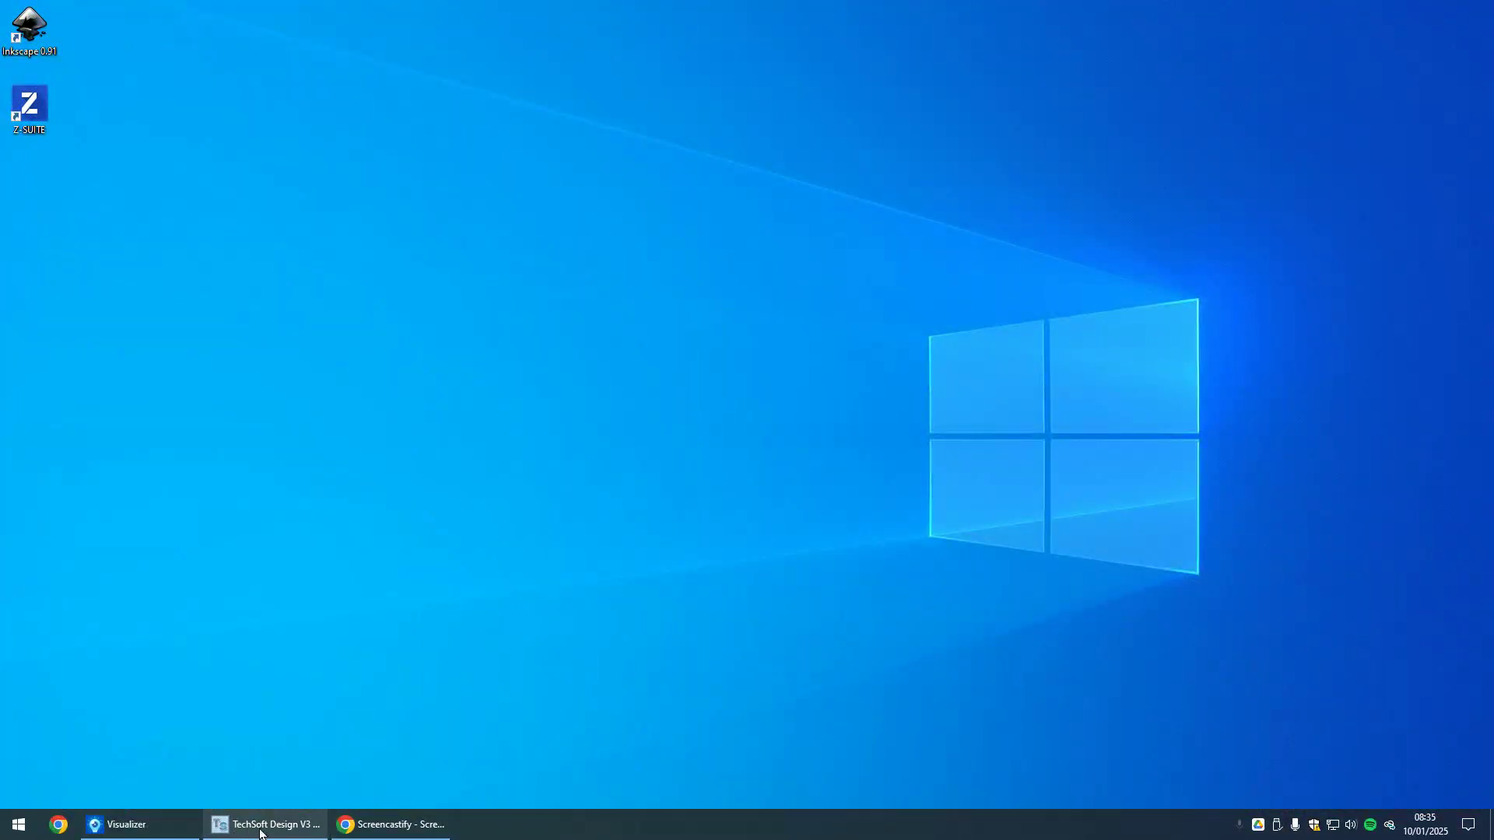
# Search the installed apps for "tech" and open TechSoft Design V3 with a new blank drawing.
pyautogui.moveTo(272, 835)
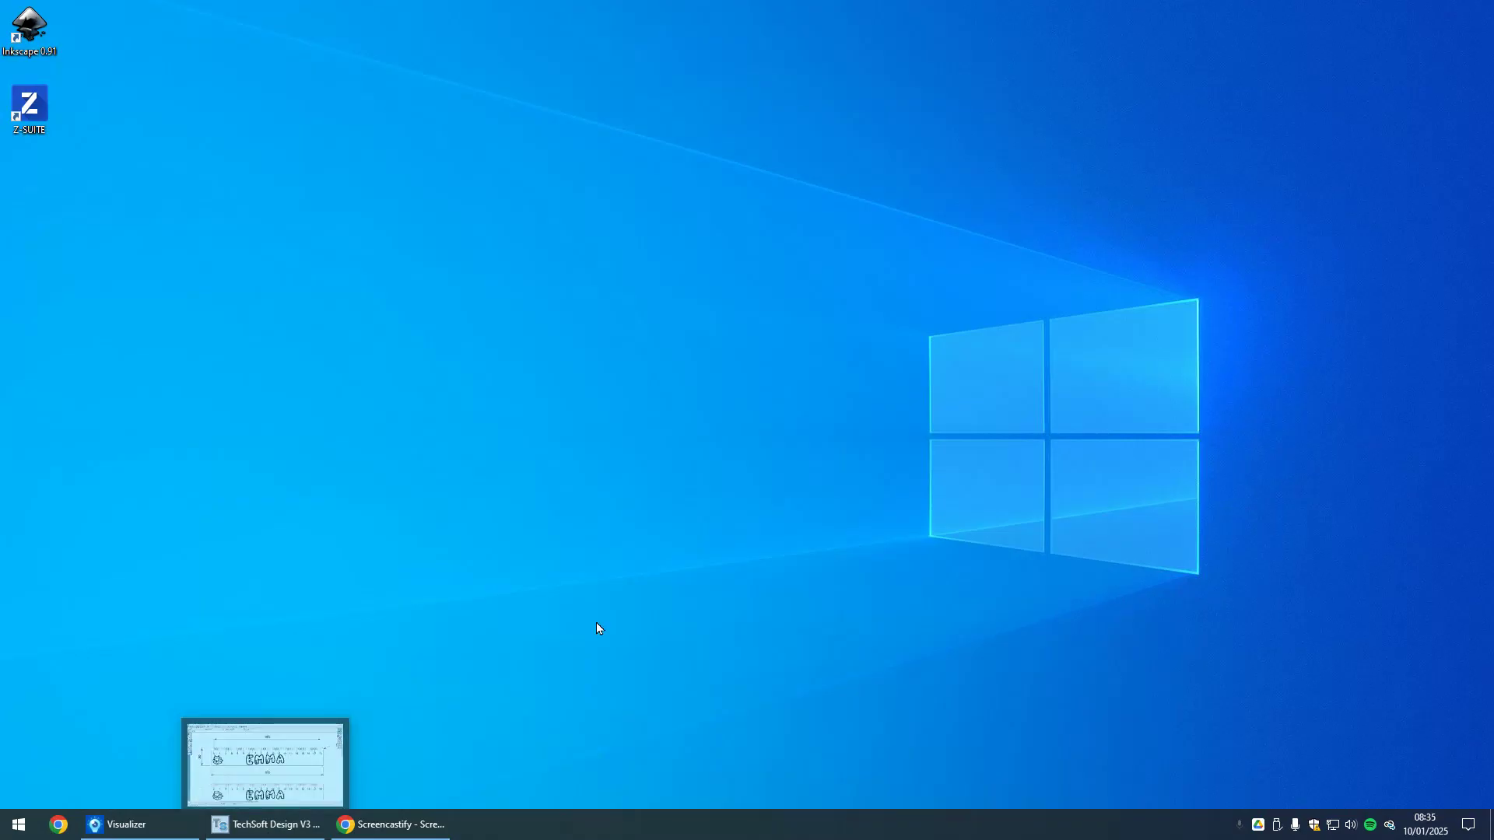
pyautogui.press('super')
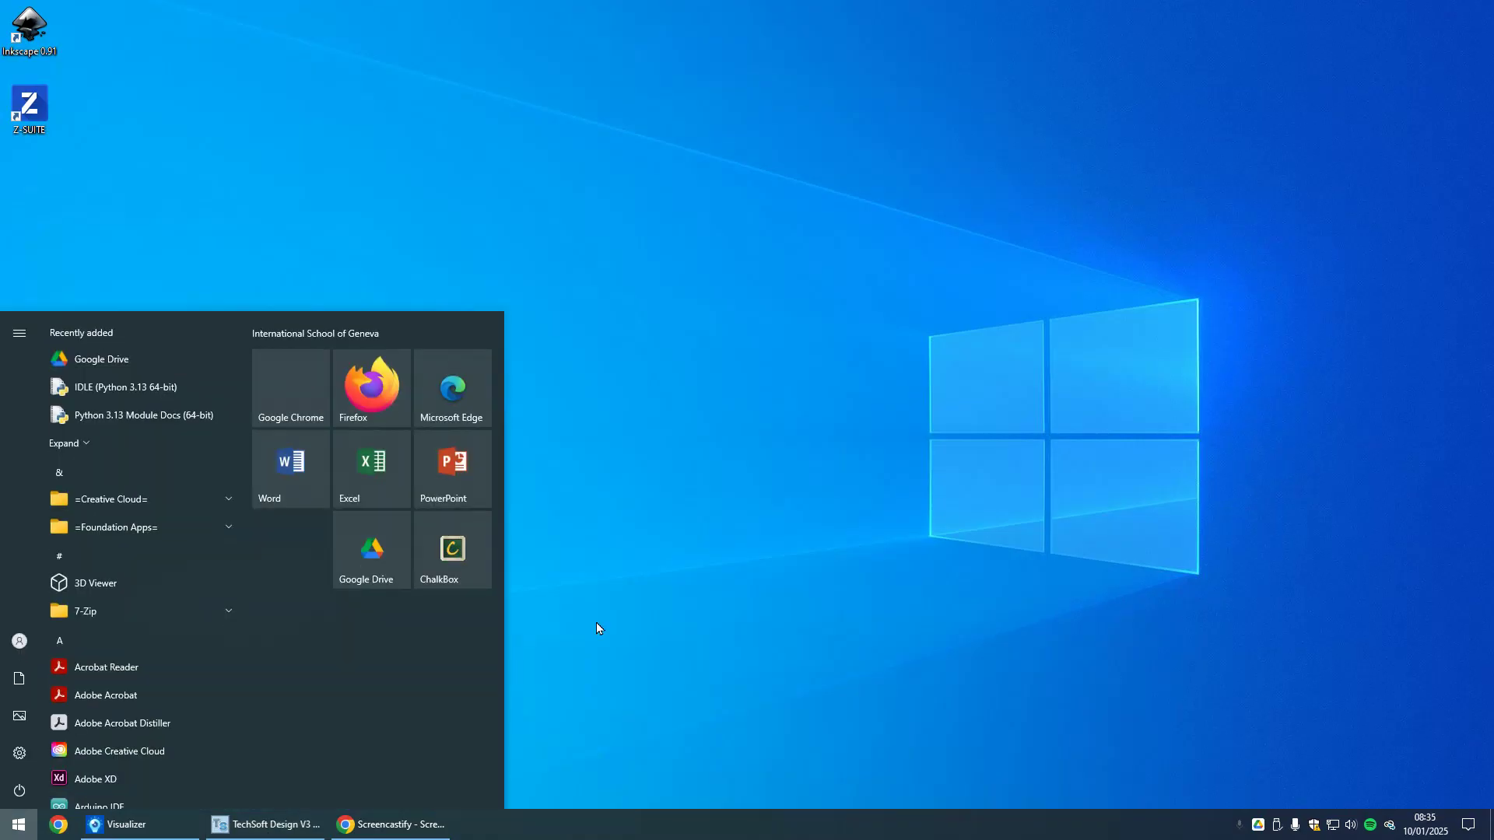
pyautogui.write('TEC')
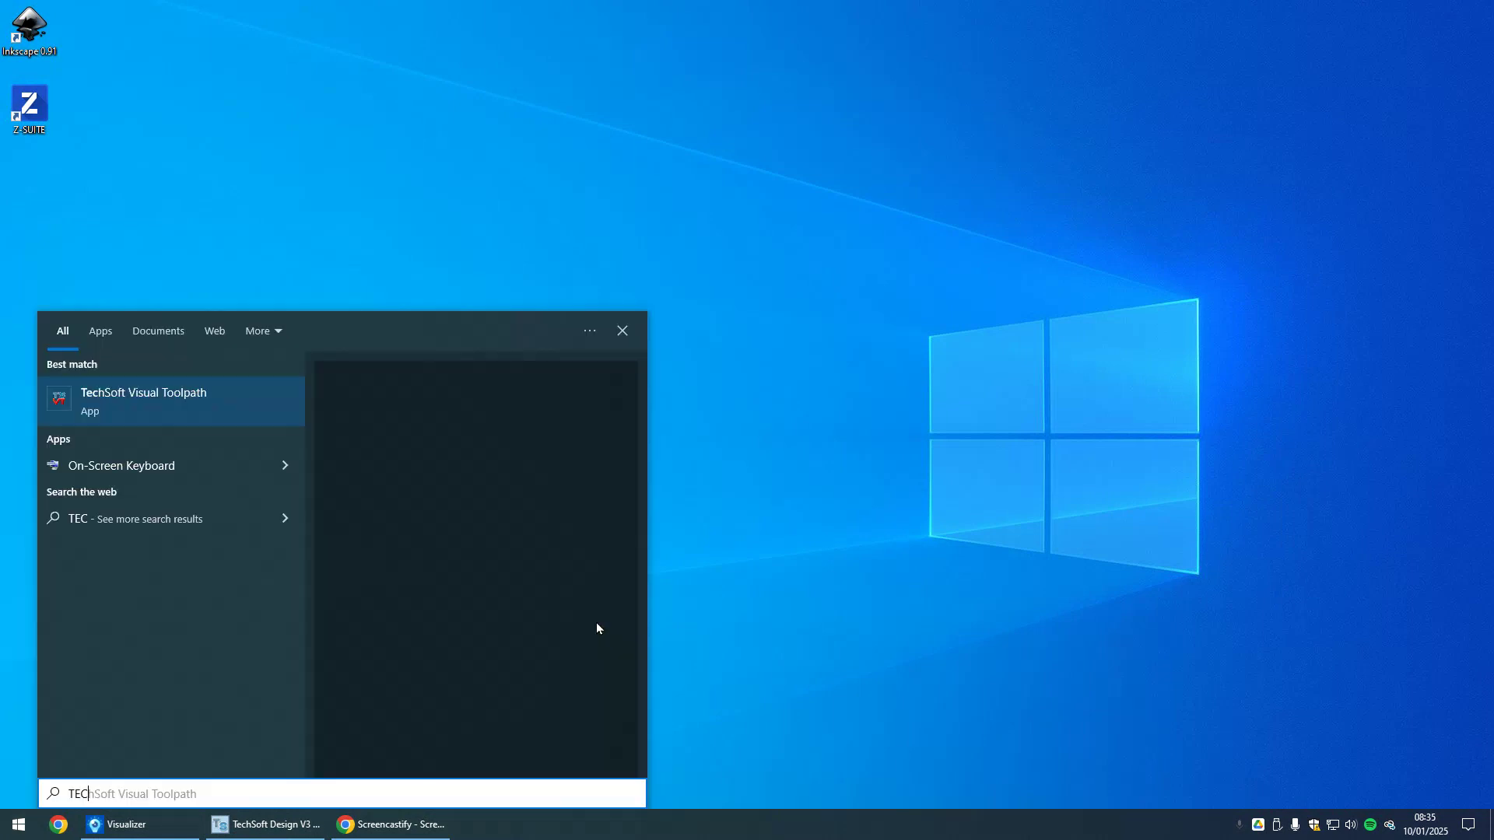
pyautogui.write('H')
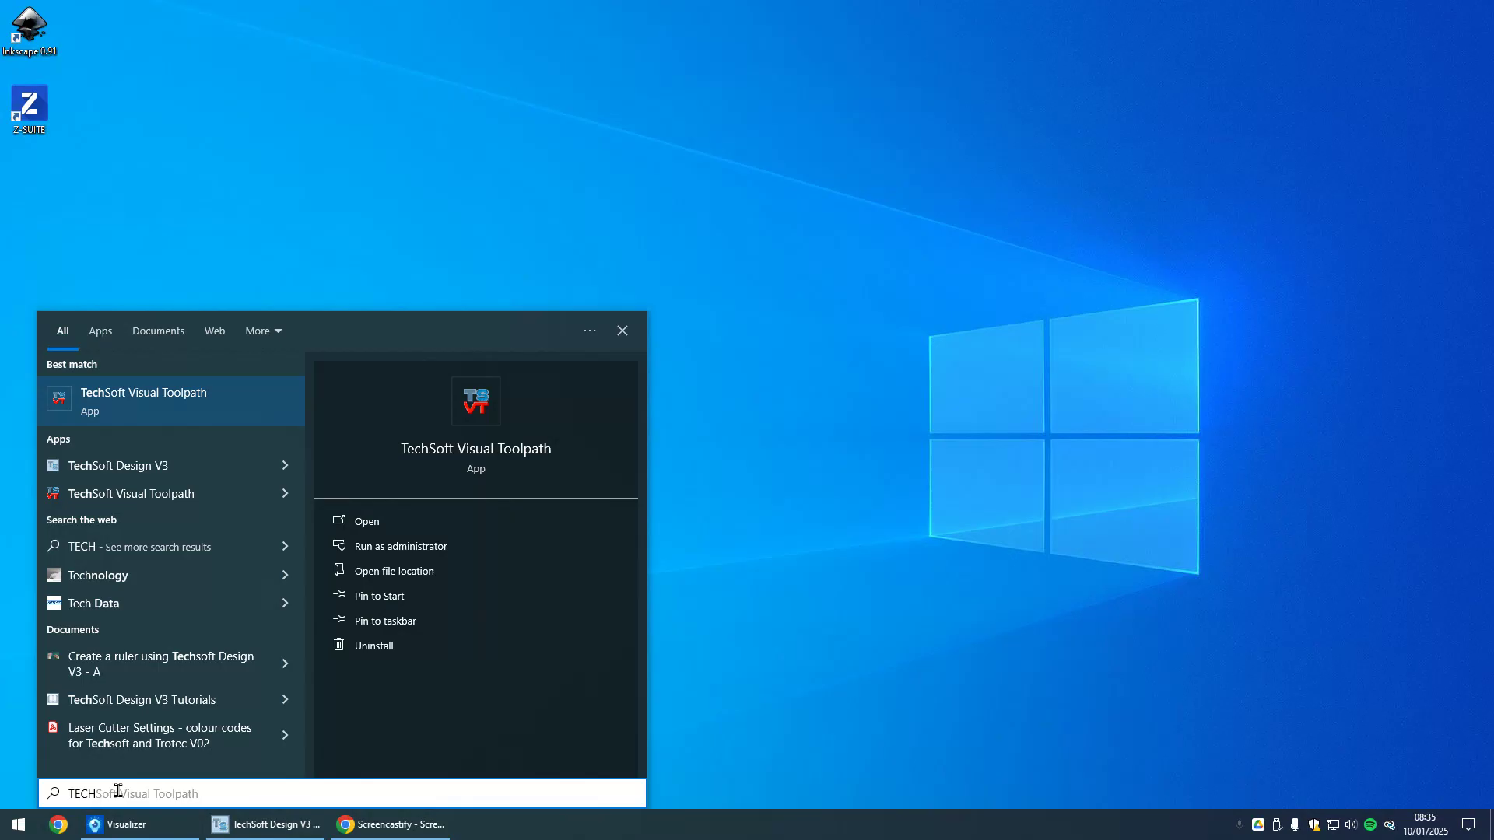
pyautogui.press('BackSpace')
pyautogui.press('BackSpace')
pyautogui.press('BackSpace')
pyautogui.press('BackSpace')
pyautogui.write('tech')
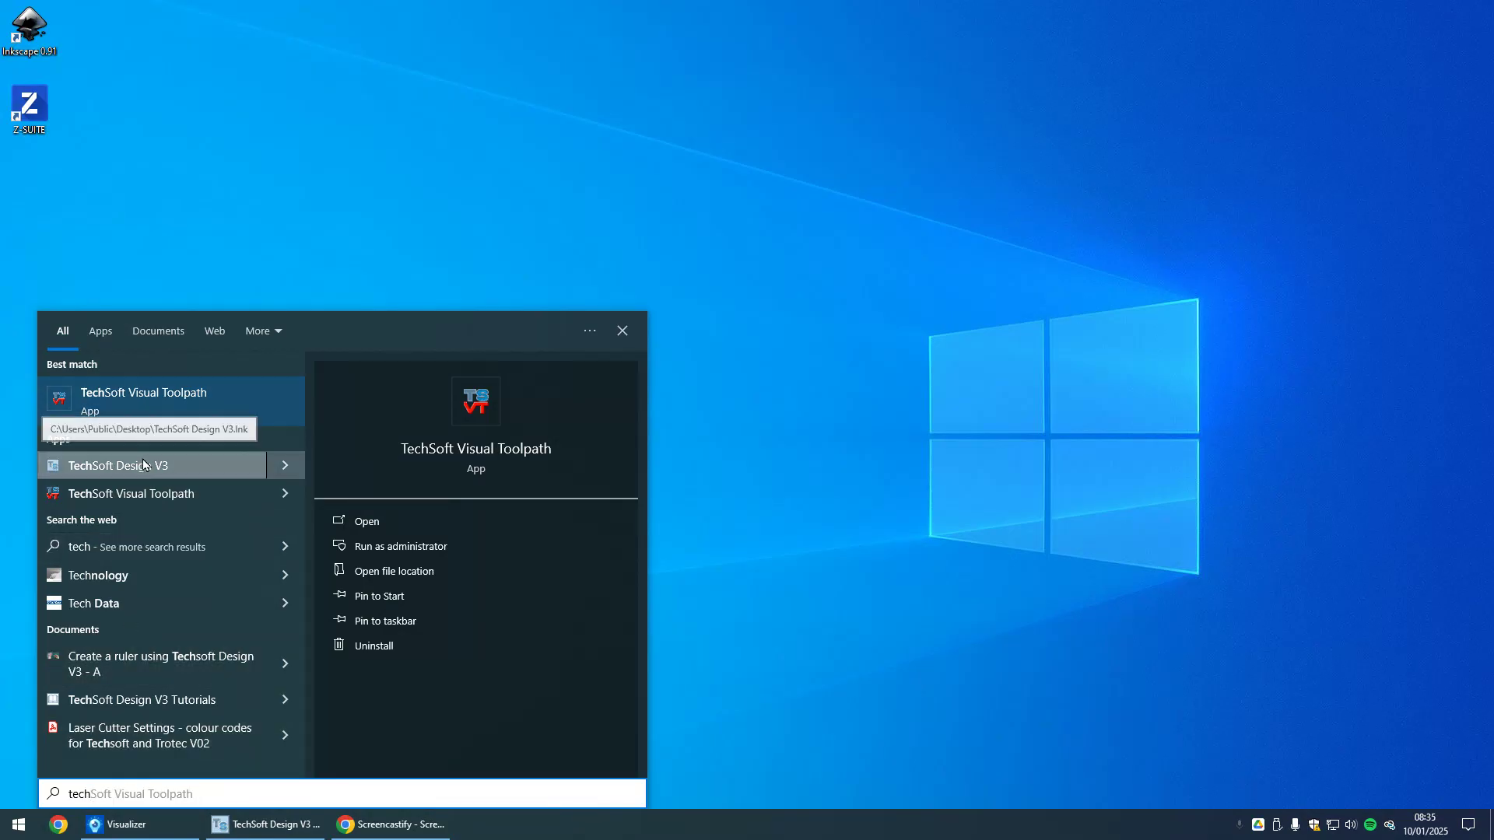
pyautogui.click(190, 471)
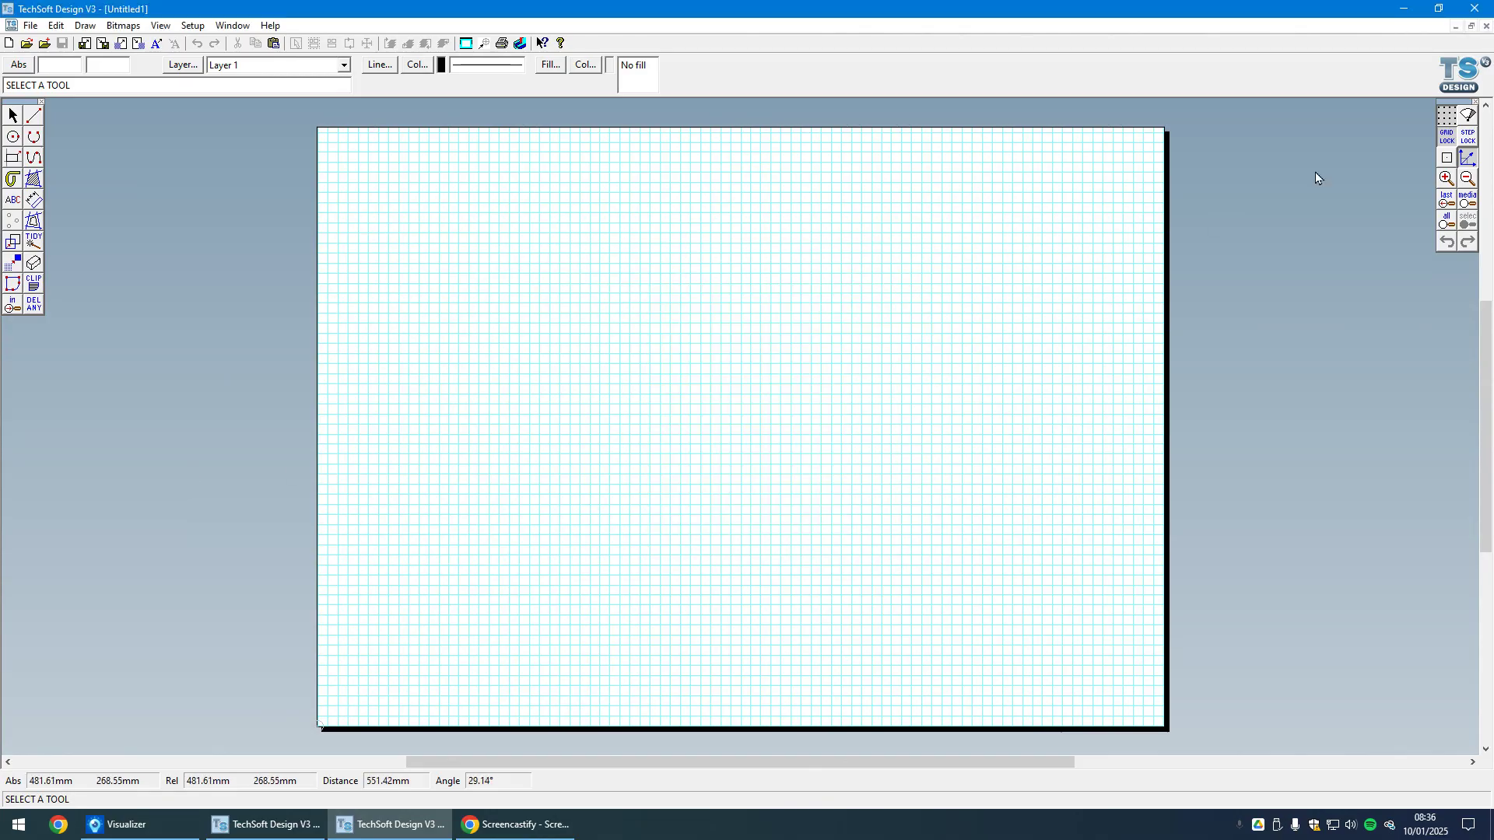
# Set the grid to 10 mm spacing in X and Y with black dots and Step Lock on.
pyautogui.doubleClick(1455, 140)
pyautogui.moveTo(680, 252); pyautogui.dragTo(616, 253)
pyautogui.write('10')
pyautogui.press('Tab')
pyautogui.write('10')
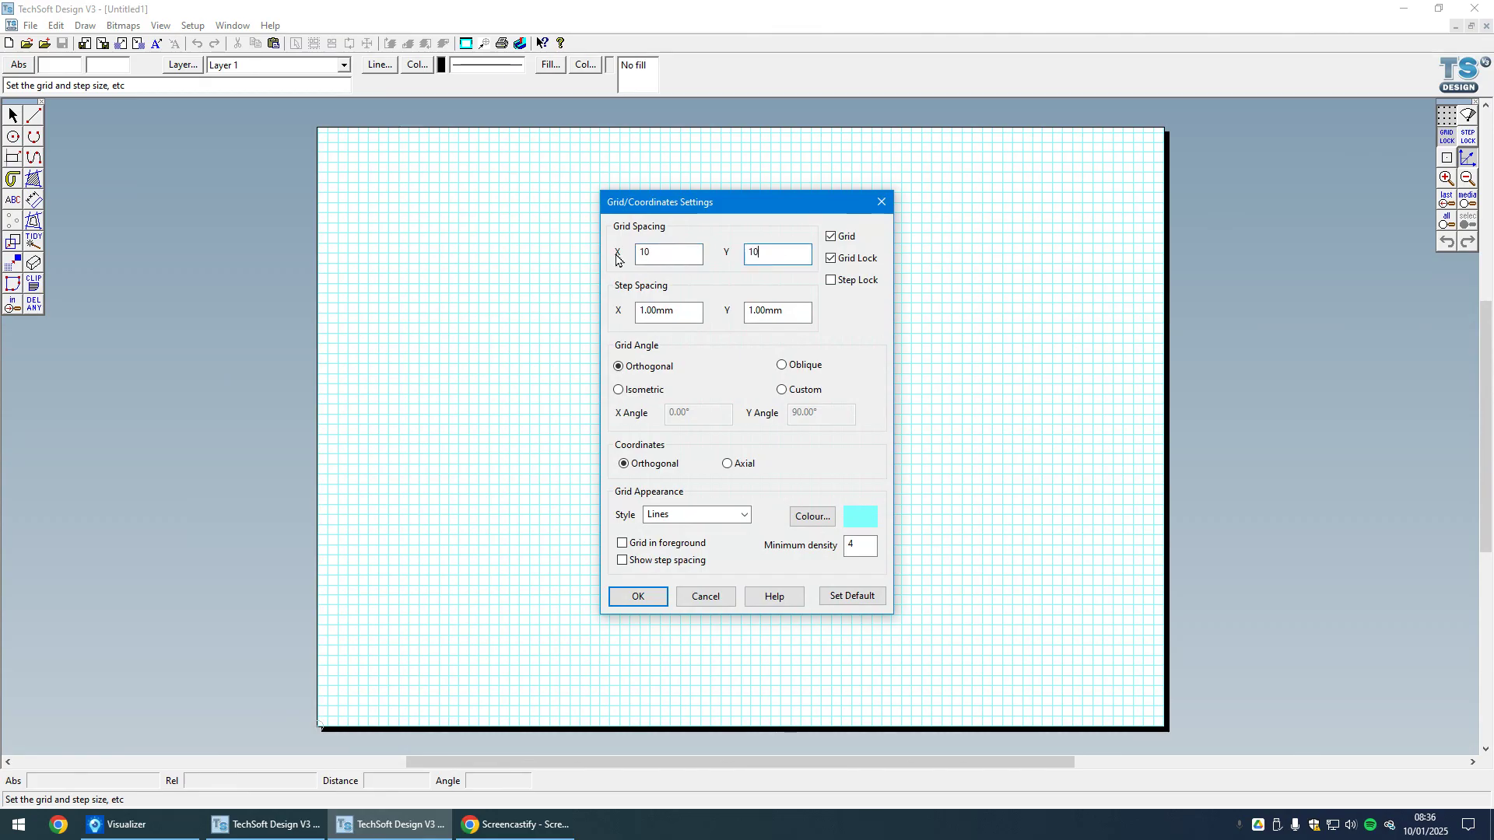
pyautogui.click(745, 515)
pyautogui.click(685, 542)
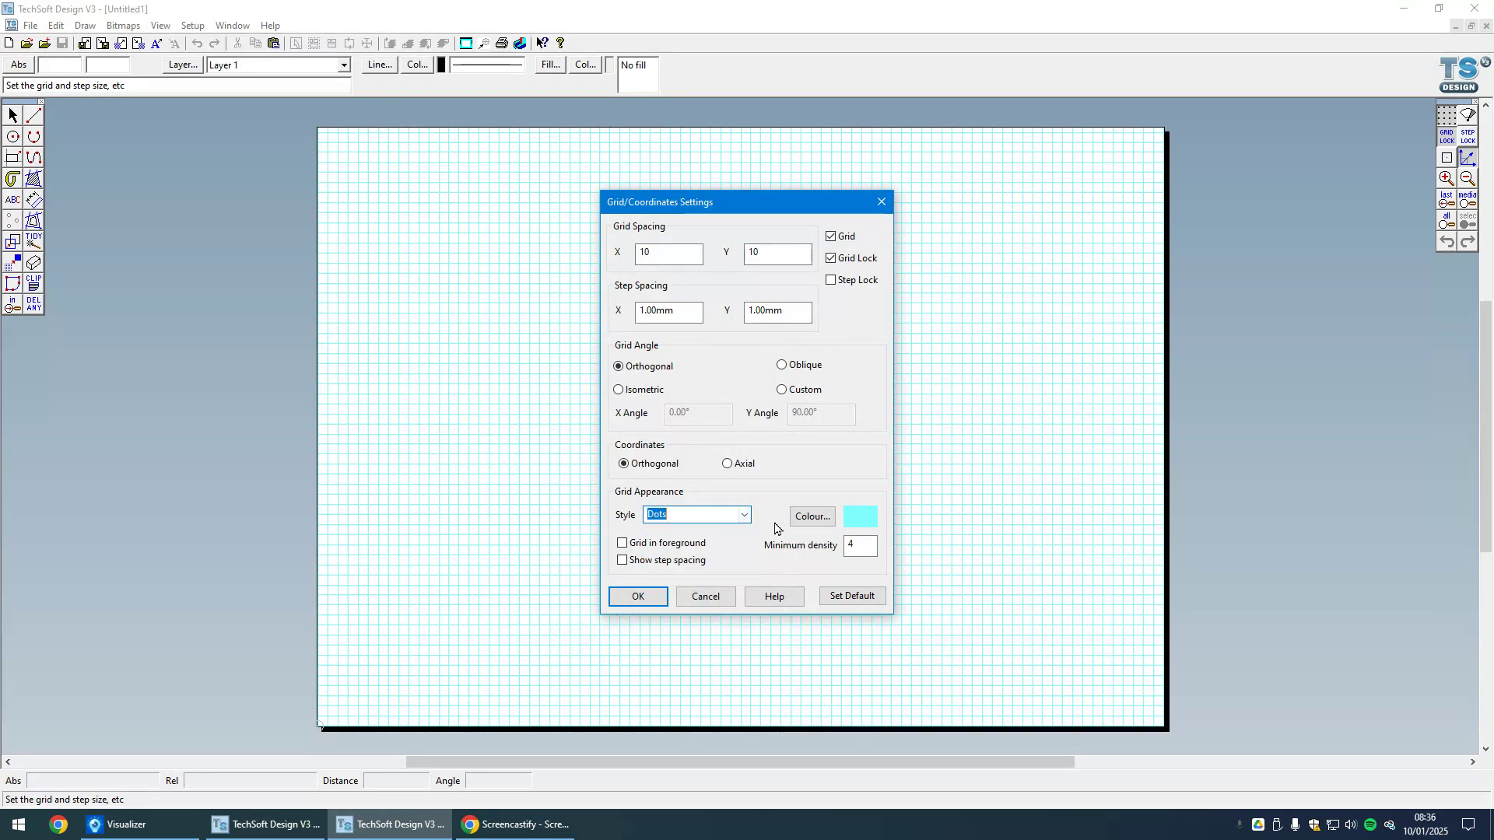
pyautogui.click(812, 517)
pyautogui.click(745, 515)
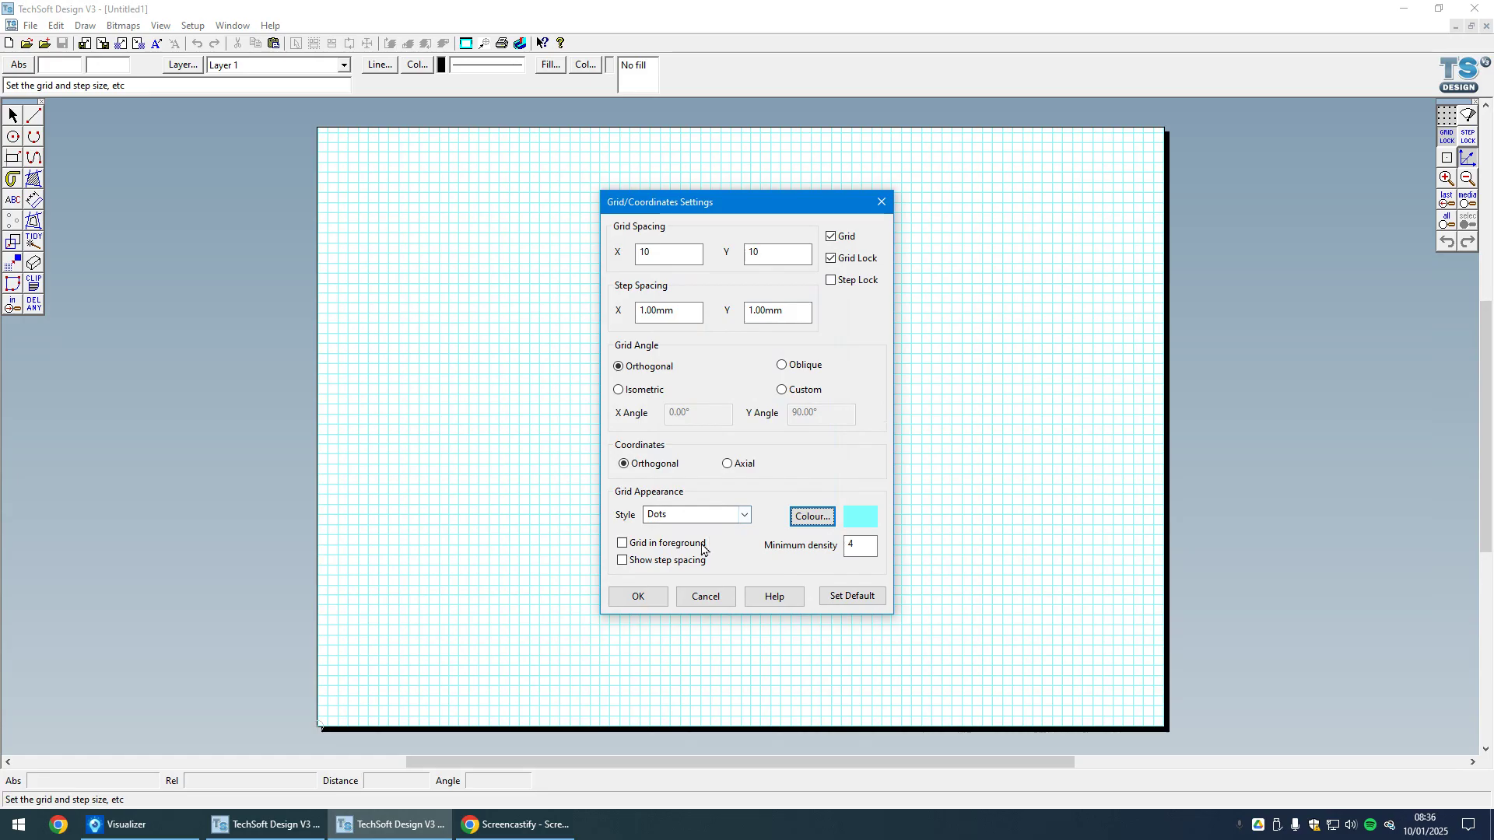
pyautogui.click(847, 597)
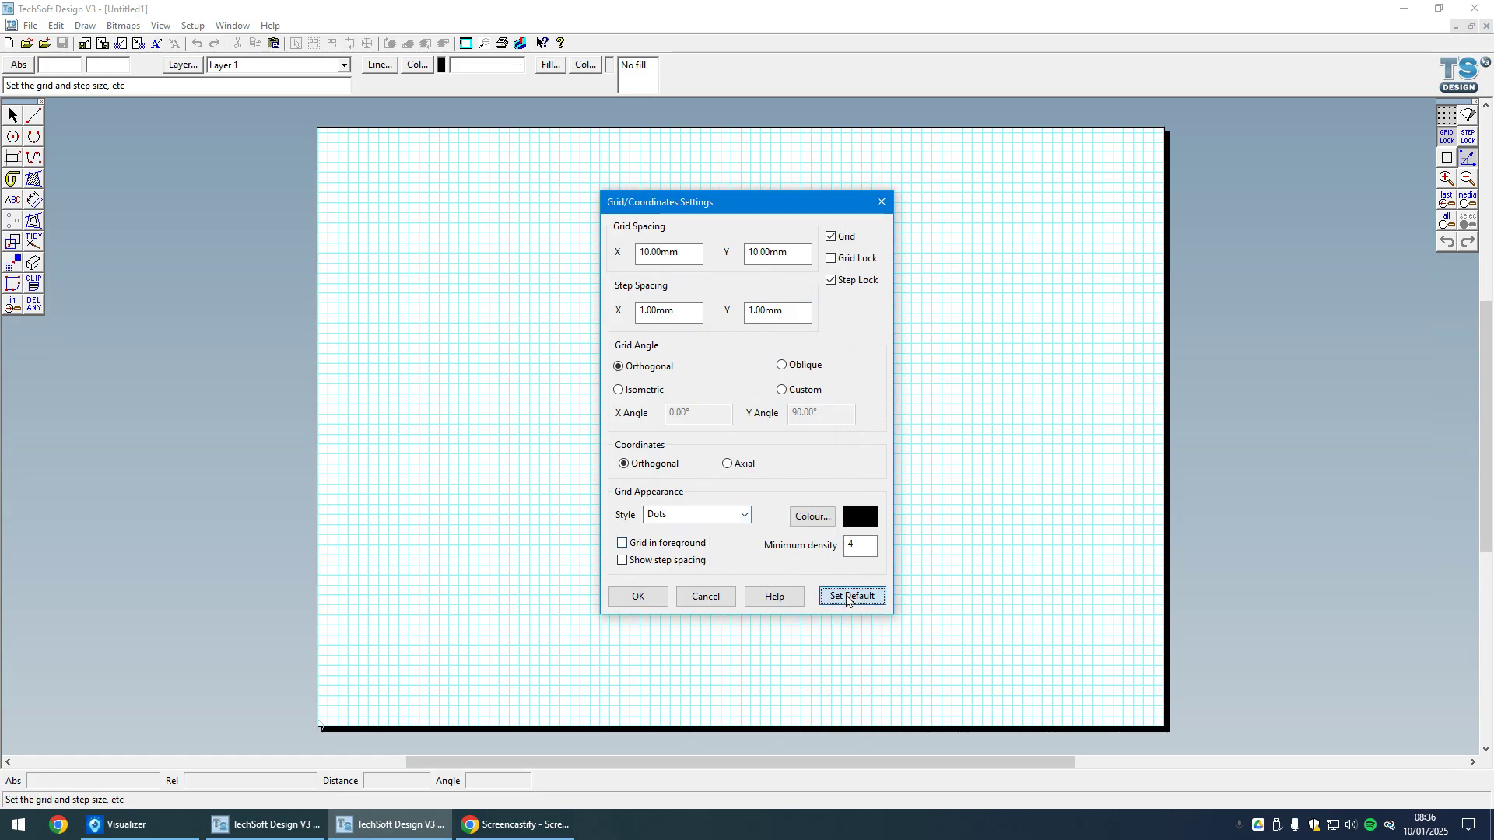
pyautogui.click(640, 598)
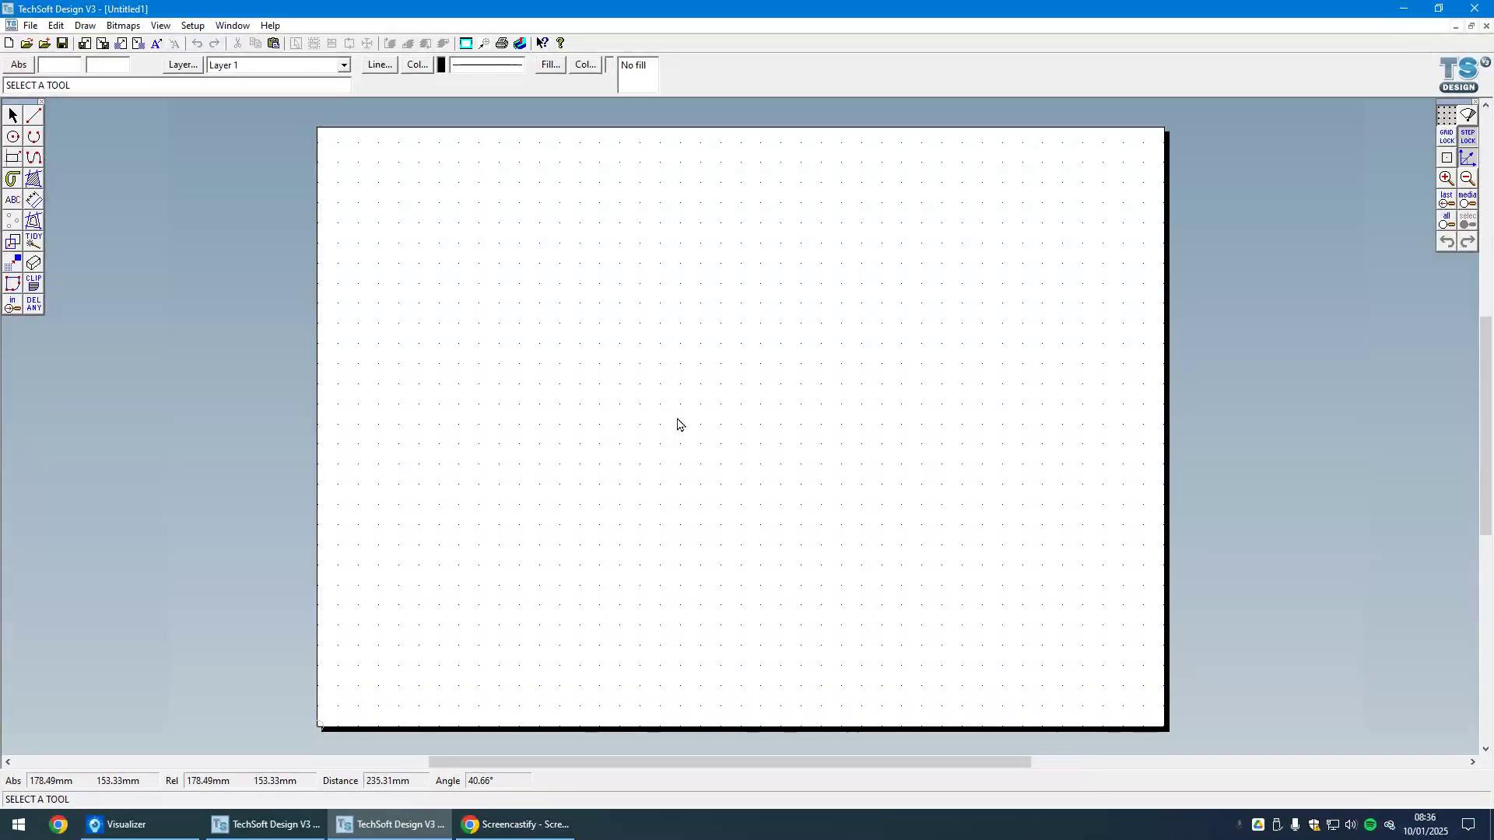
# Examine the blank dotted page at different zoom levels and bring the whole sheet back into view.
pyautogui.scroll(5, 677, 424)
pyautogui.scroll(-3, 677, 424)
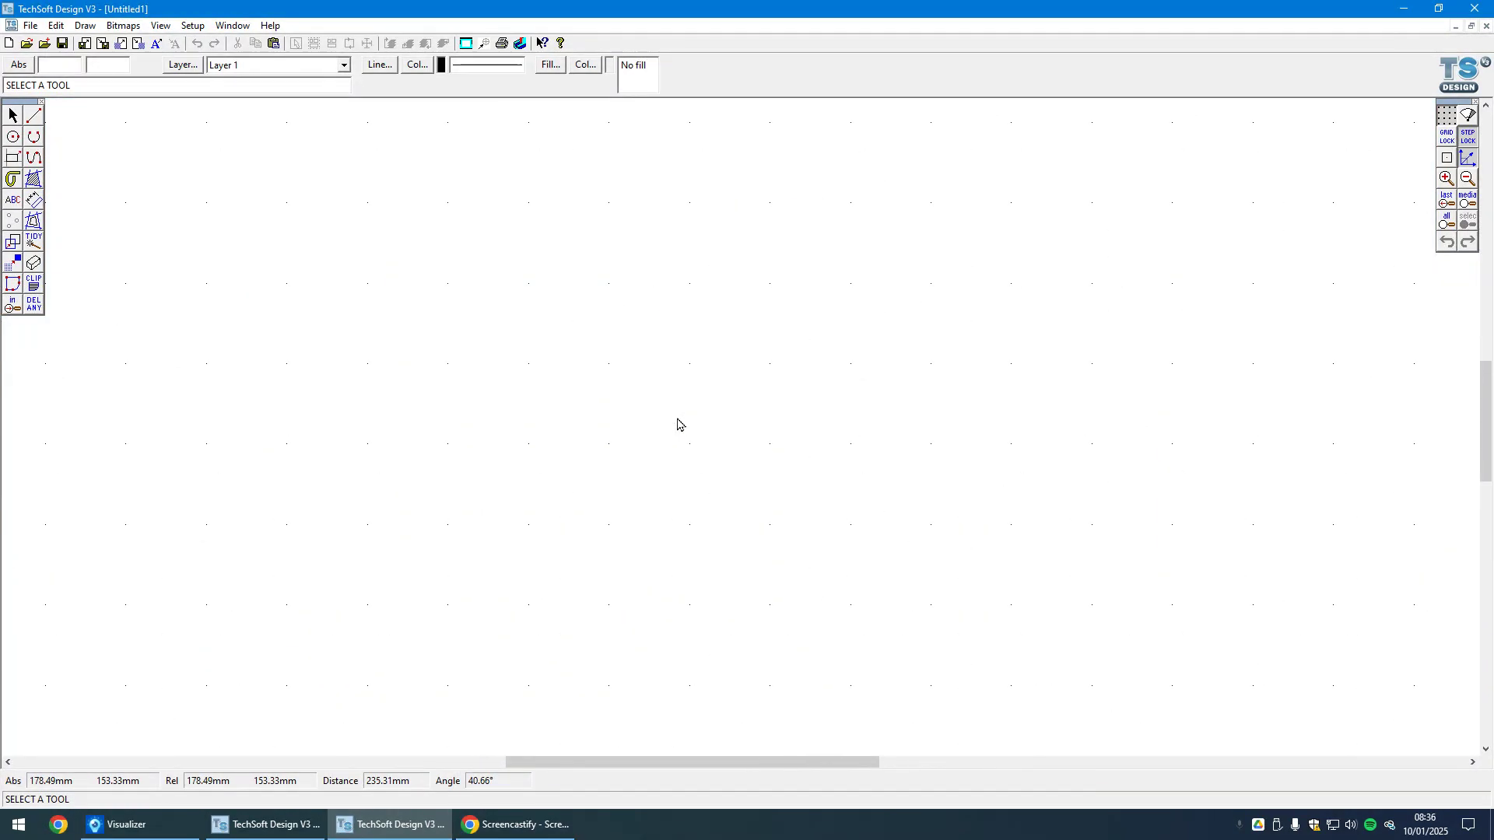
pyautogui.scroll(-2, 674, 425)
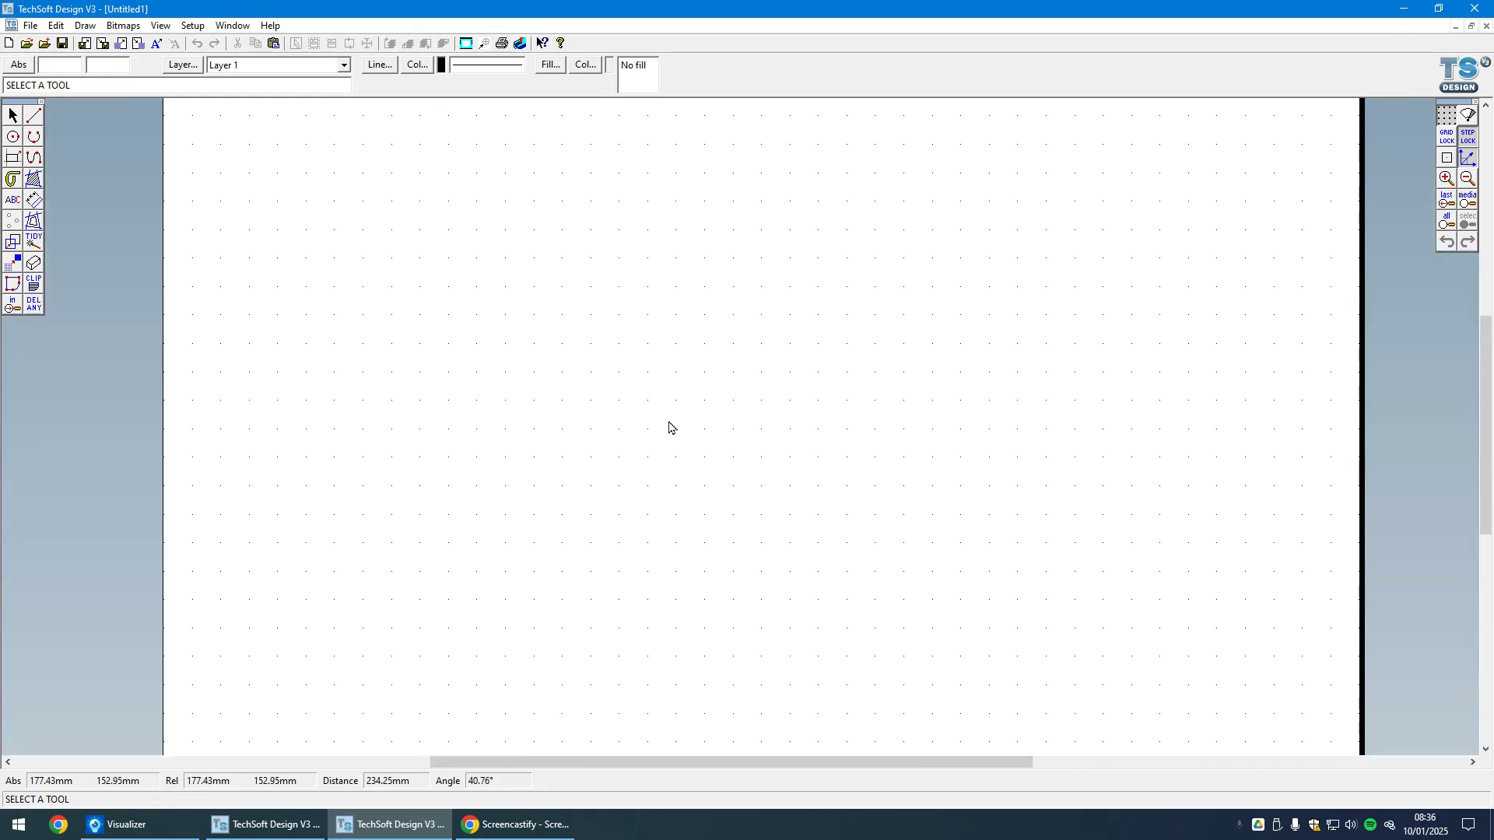
pyautogui.scroll(4, 669, 426)
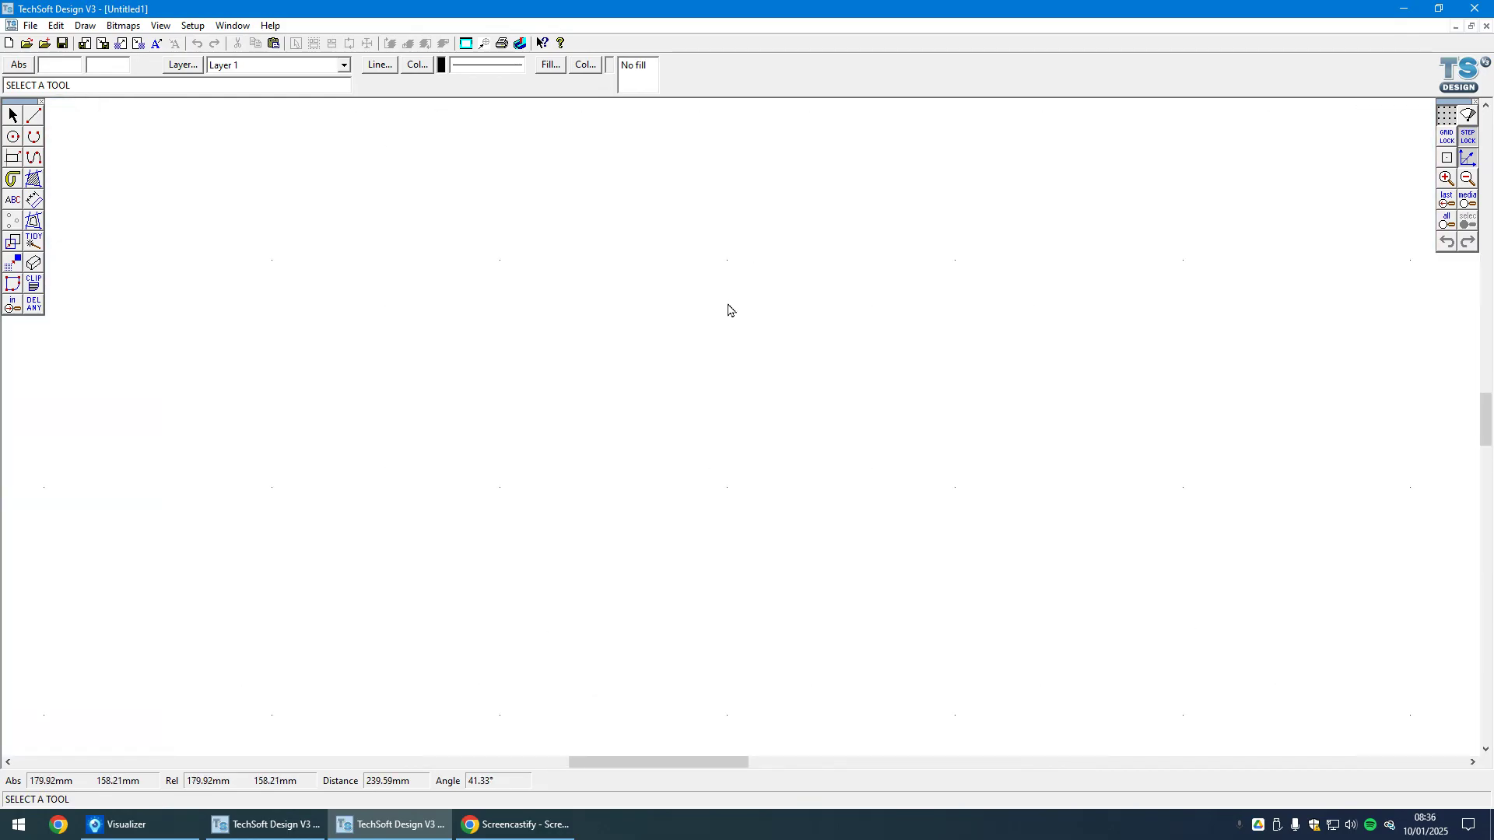
pyautogui.scroll(-5, 731, 319)
pyautogui.scroll(-1, 573, 637)
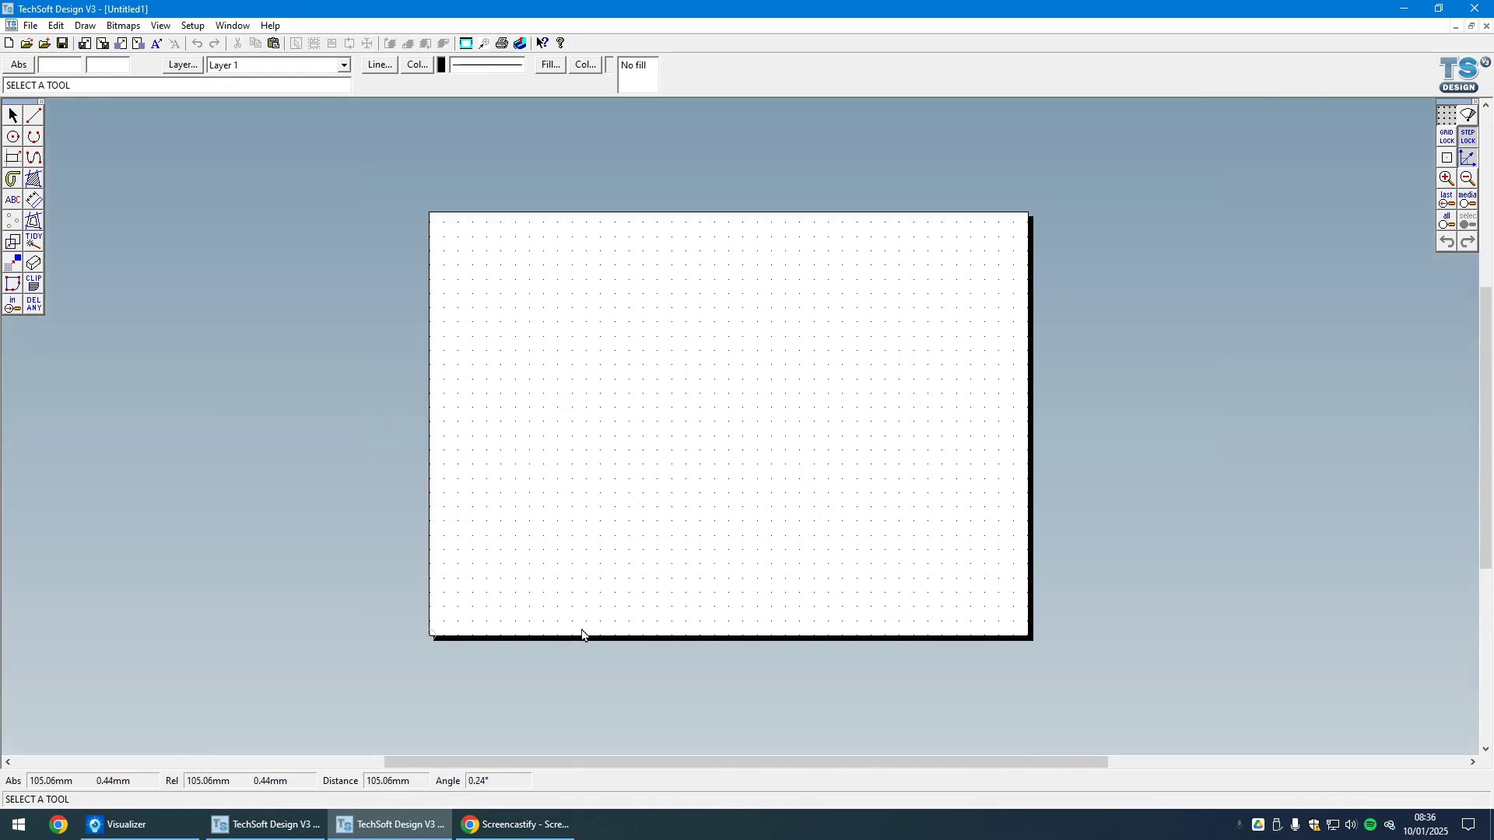
pyautogui.scroll(1, 678, 498)
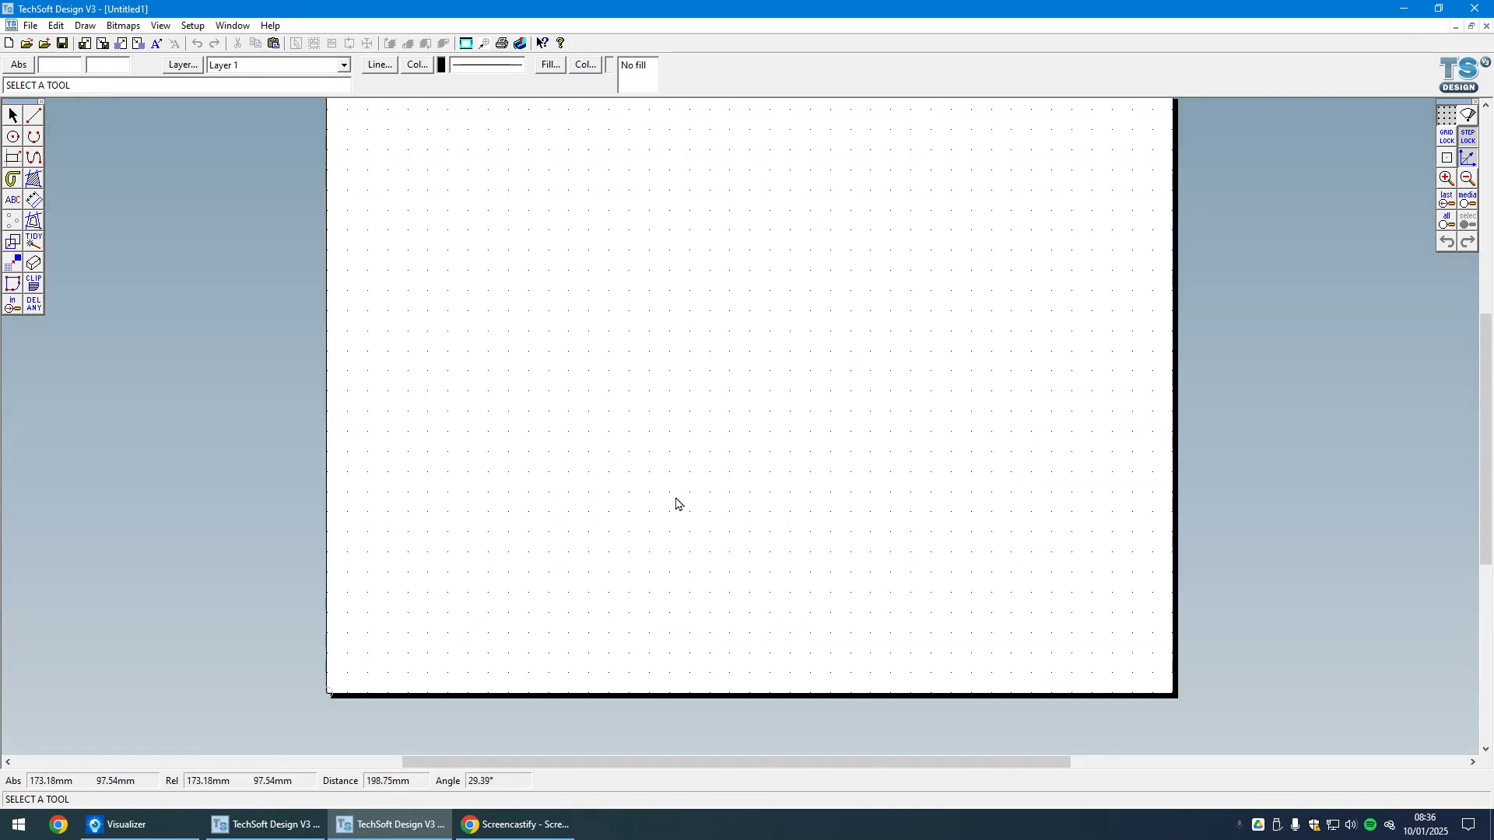
pyautogui.click(1446, 179)
pyautogui.click(1446, 180)
pyautogui.click(1446, 180)
pyautogui.click(1467, 180)
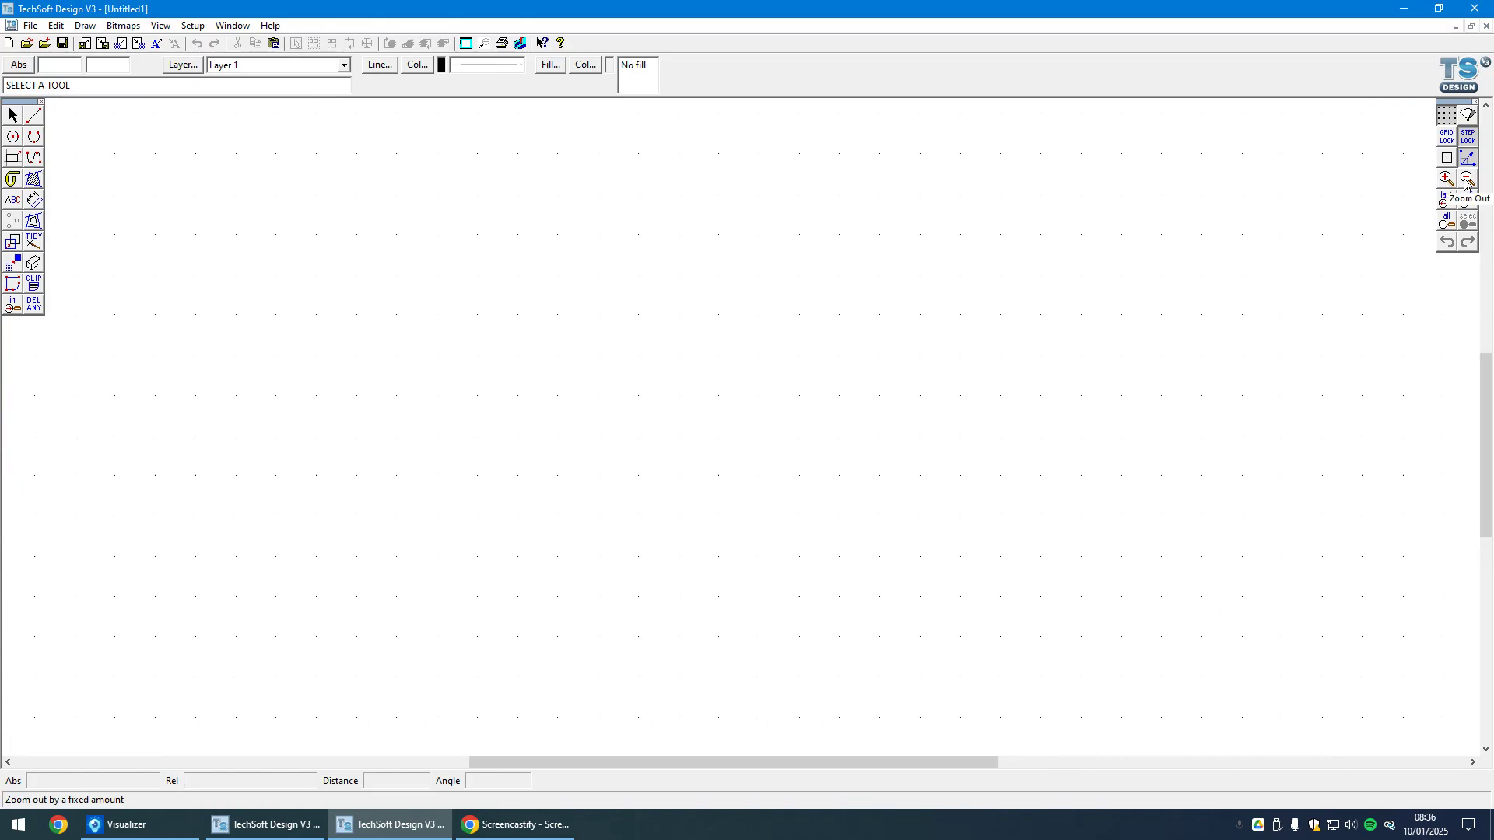
pyautogui.press('ctrl')
pyautogui.press('ctrl')
pyautogui.press('ctrl')
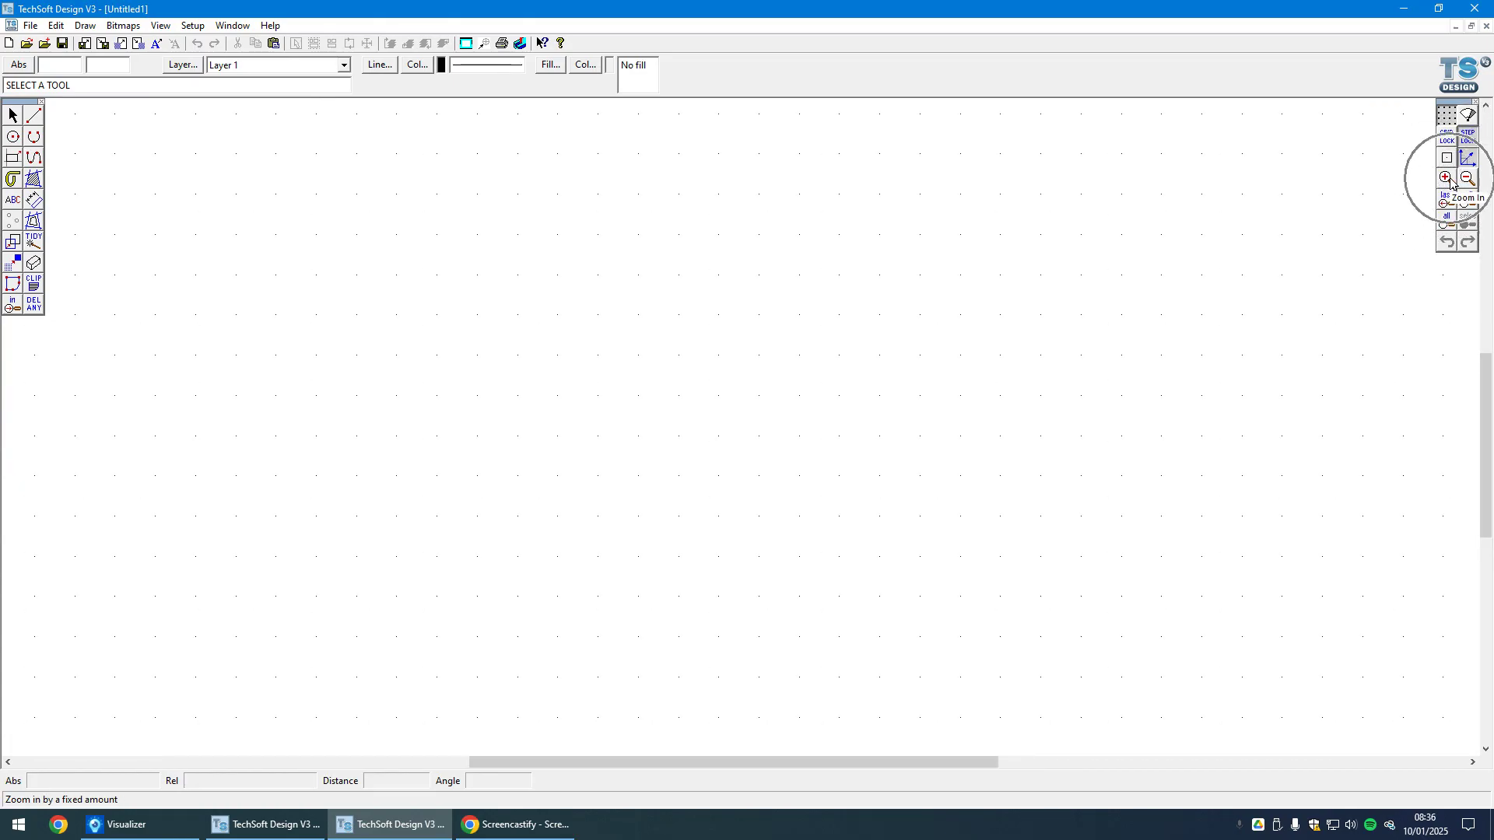
pyautogui.scroll(-1, 947, 400)
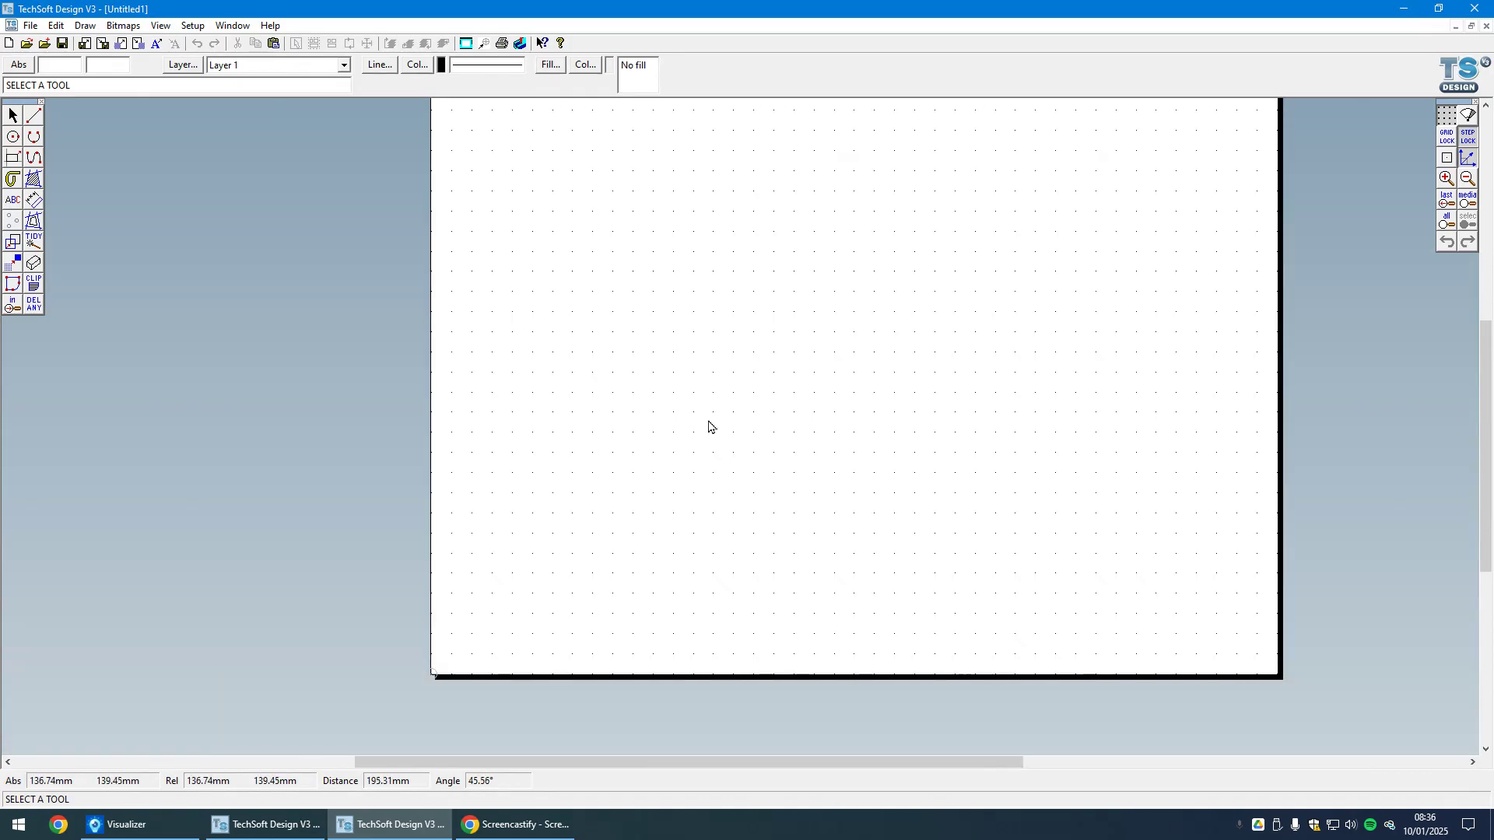
pyautogui.moveTo(1486, 460); pyautogui.dragTo(1485, 438)
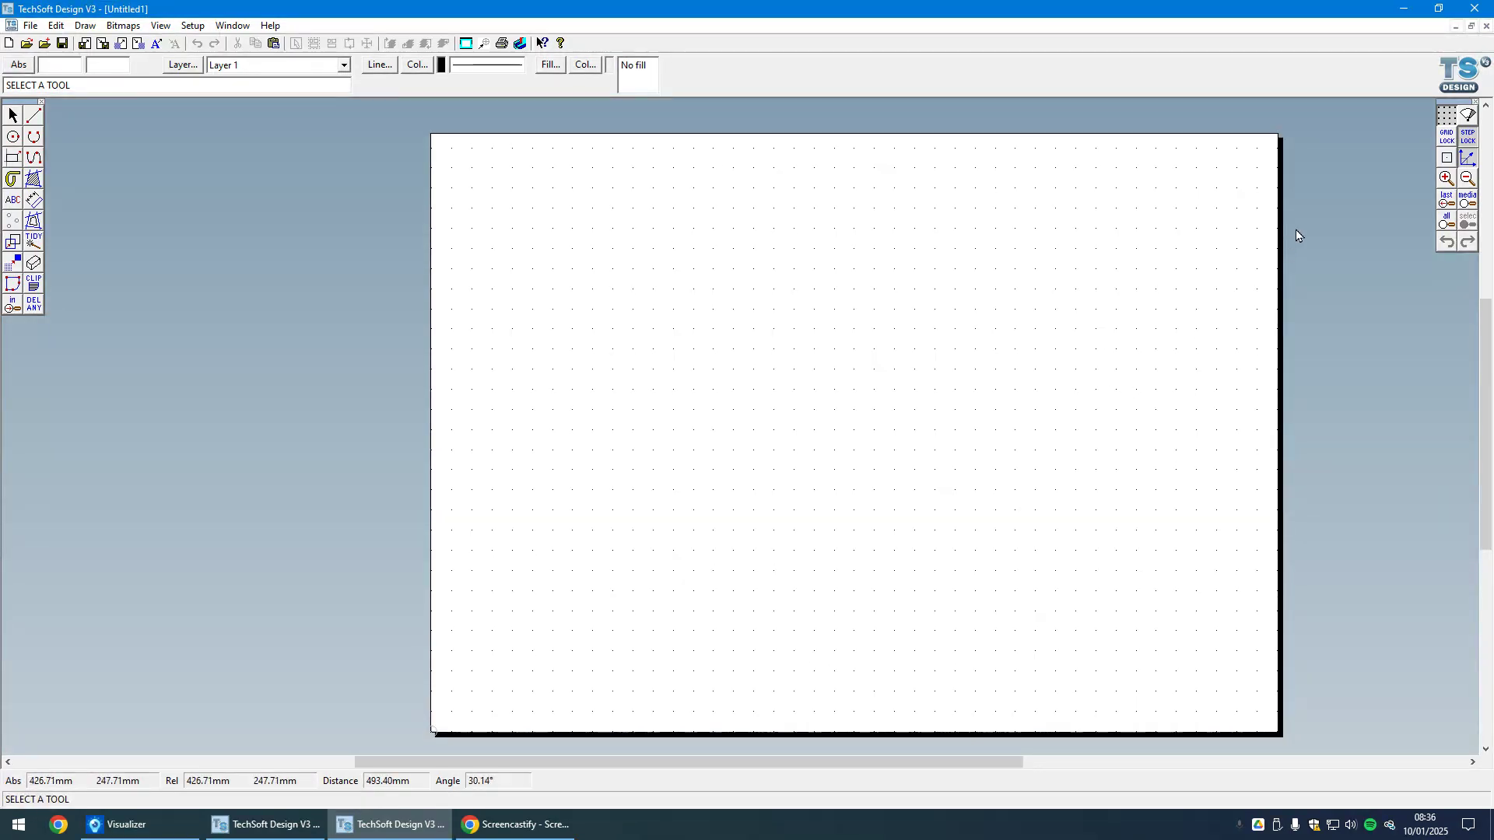
# Turn on Grid Lock and set the grid spacing to 5 mm in both X and Y.
pyautogui.click(1447, 141)
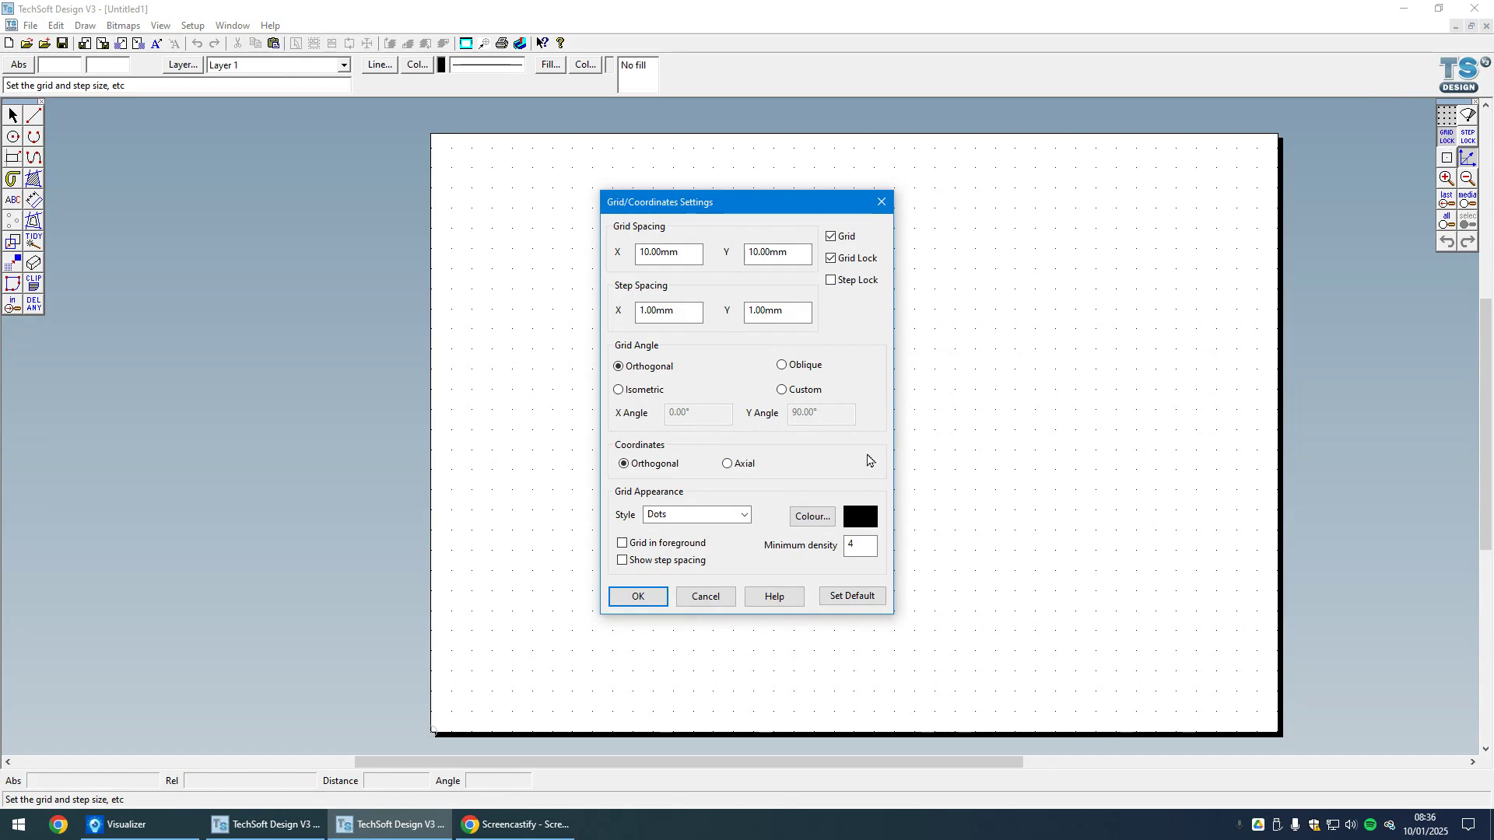
pyautogui.moveTo(699, 254); pyautogui.dragTo(535, 267)
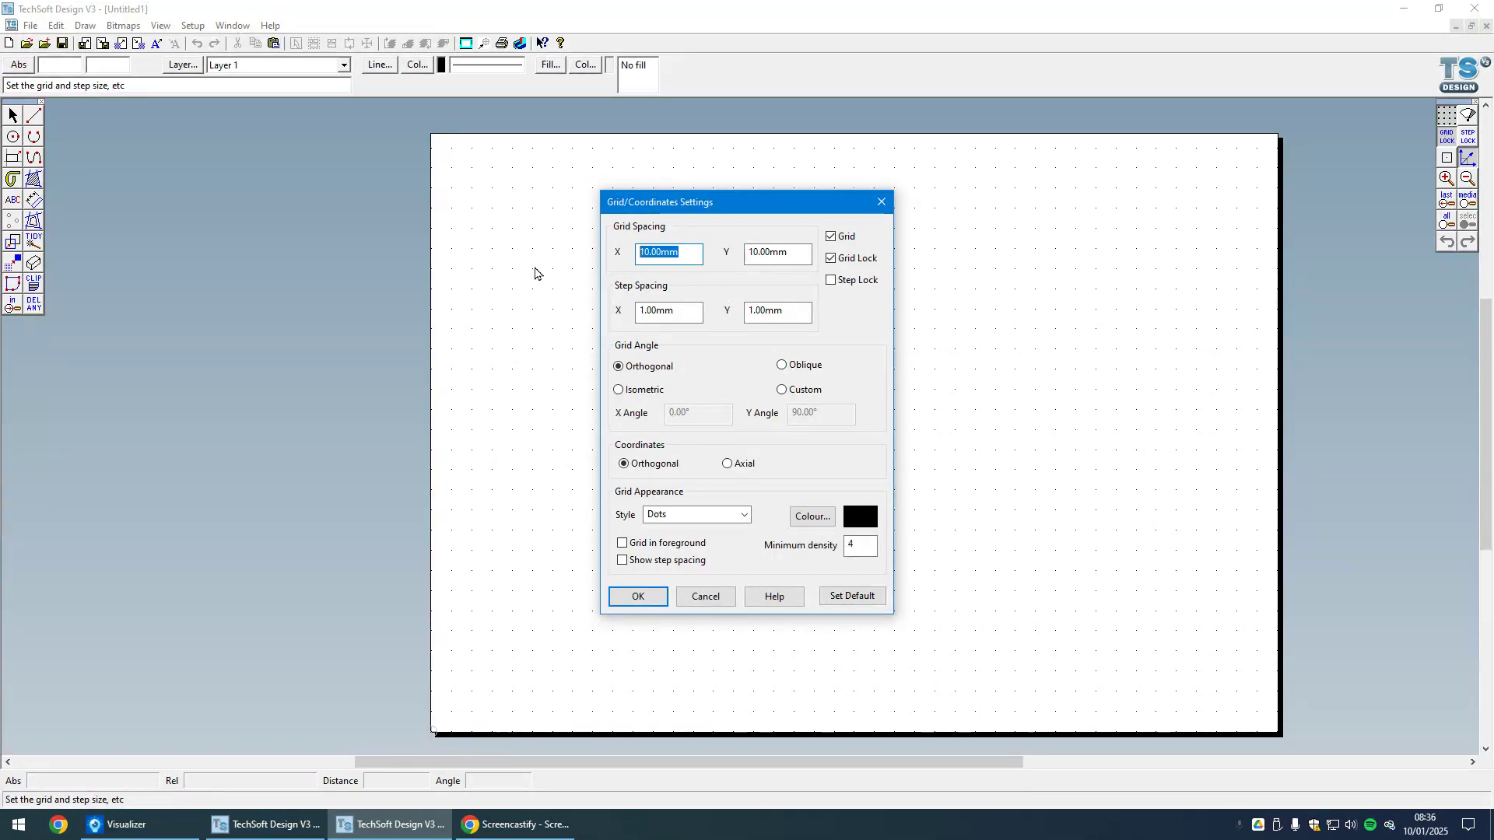
pyautogui.write('5')
pyautogui.doubleClick(807, 249)
pyautogui.write('5')
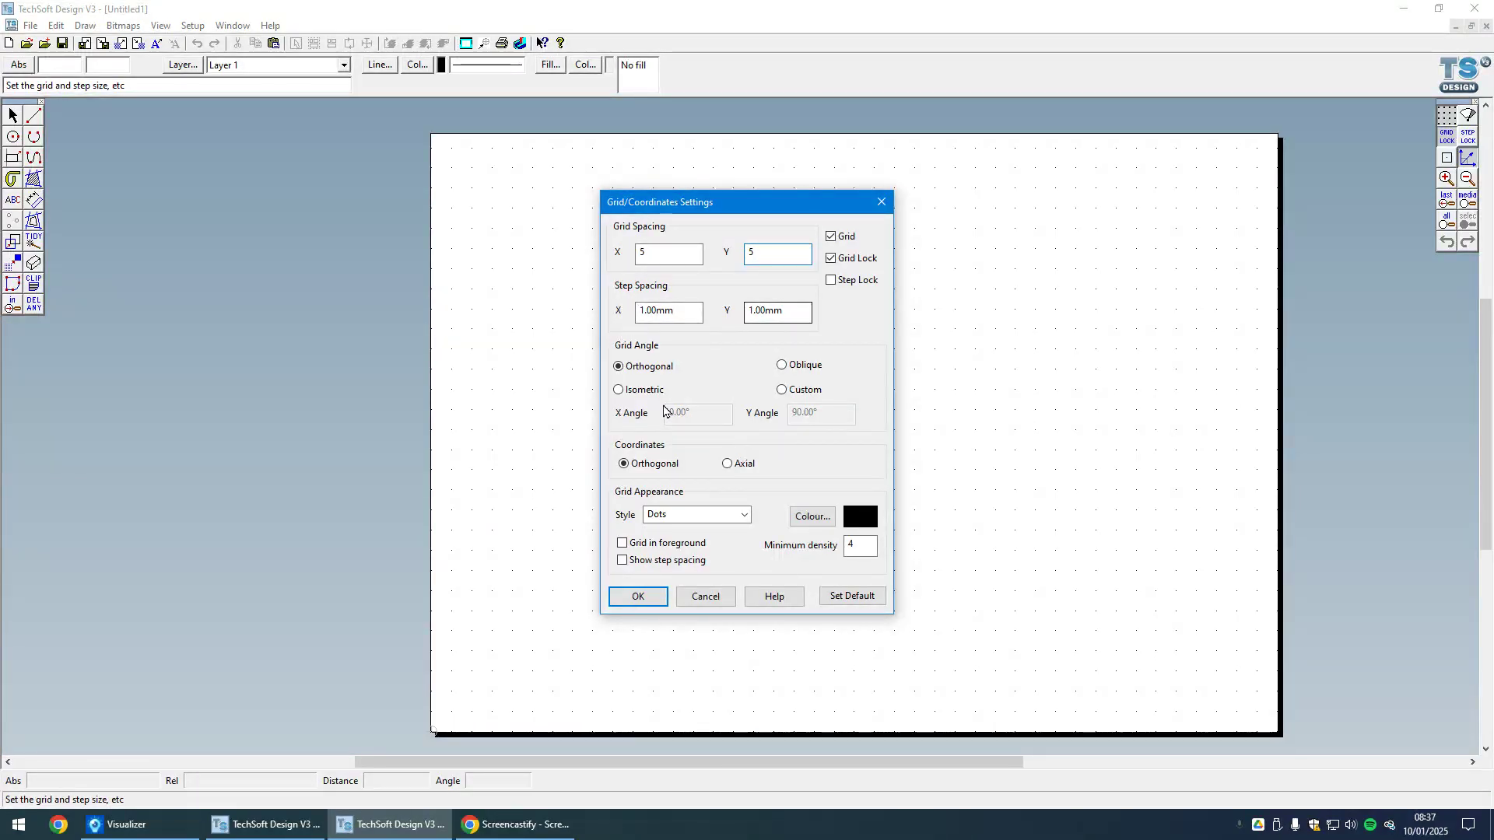
# Set the grid style to Lines in light cyan and apply the grid settings.
pyautogui.click(744, 515)
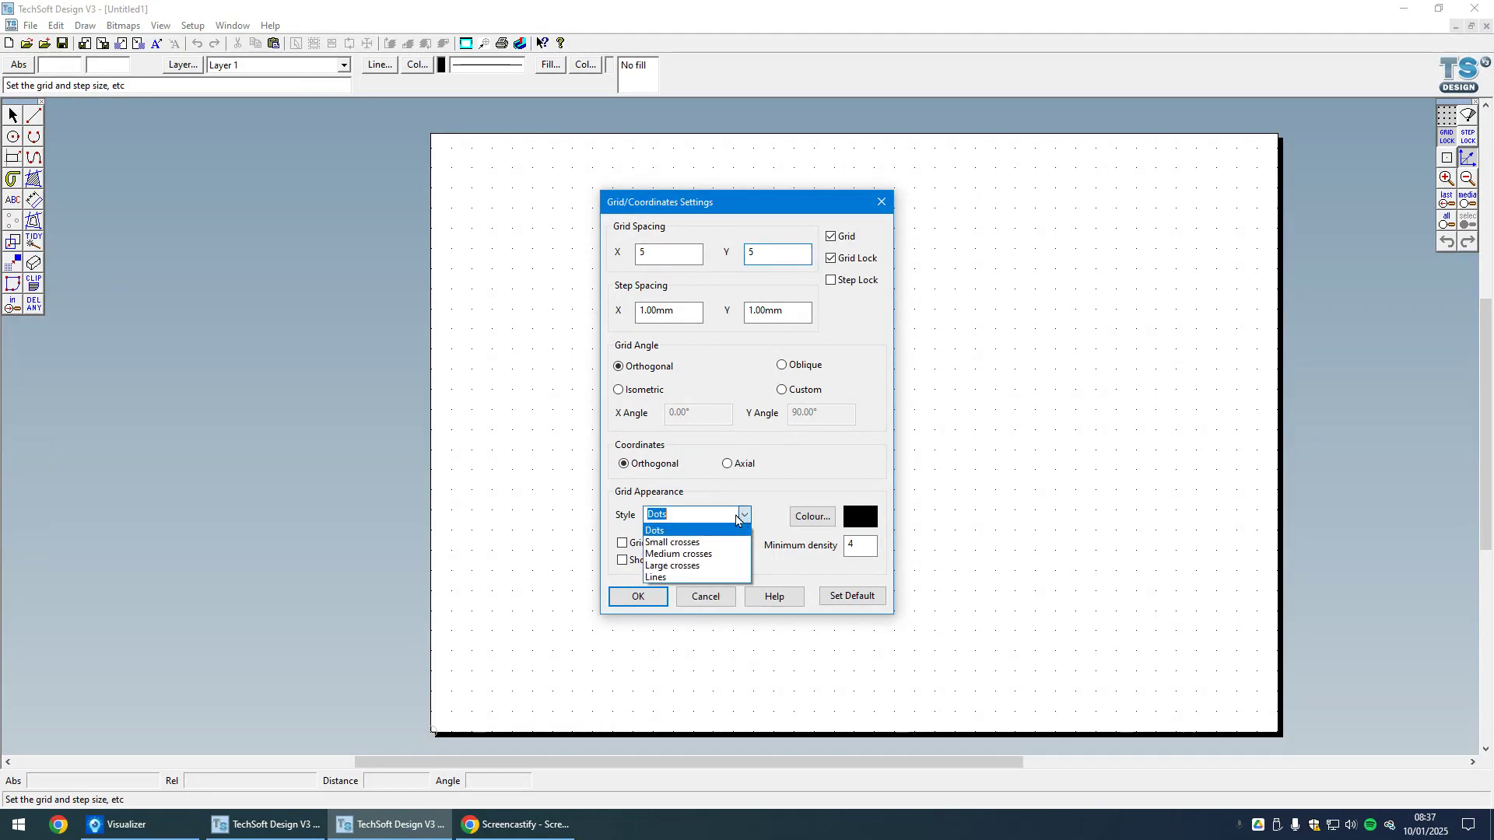
pyautogui.click(669, 568)
pyautogui.click(812, 516)
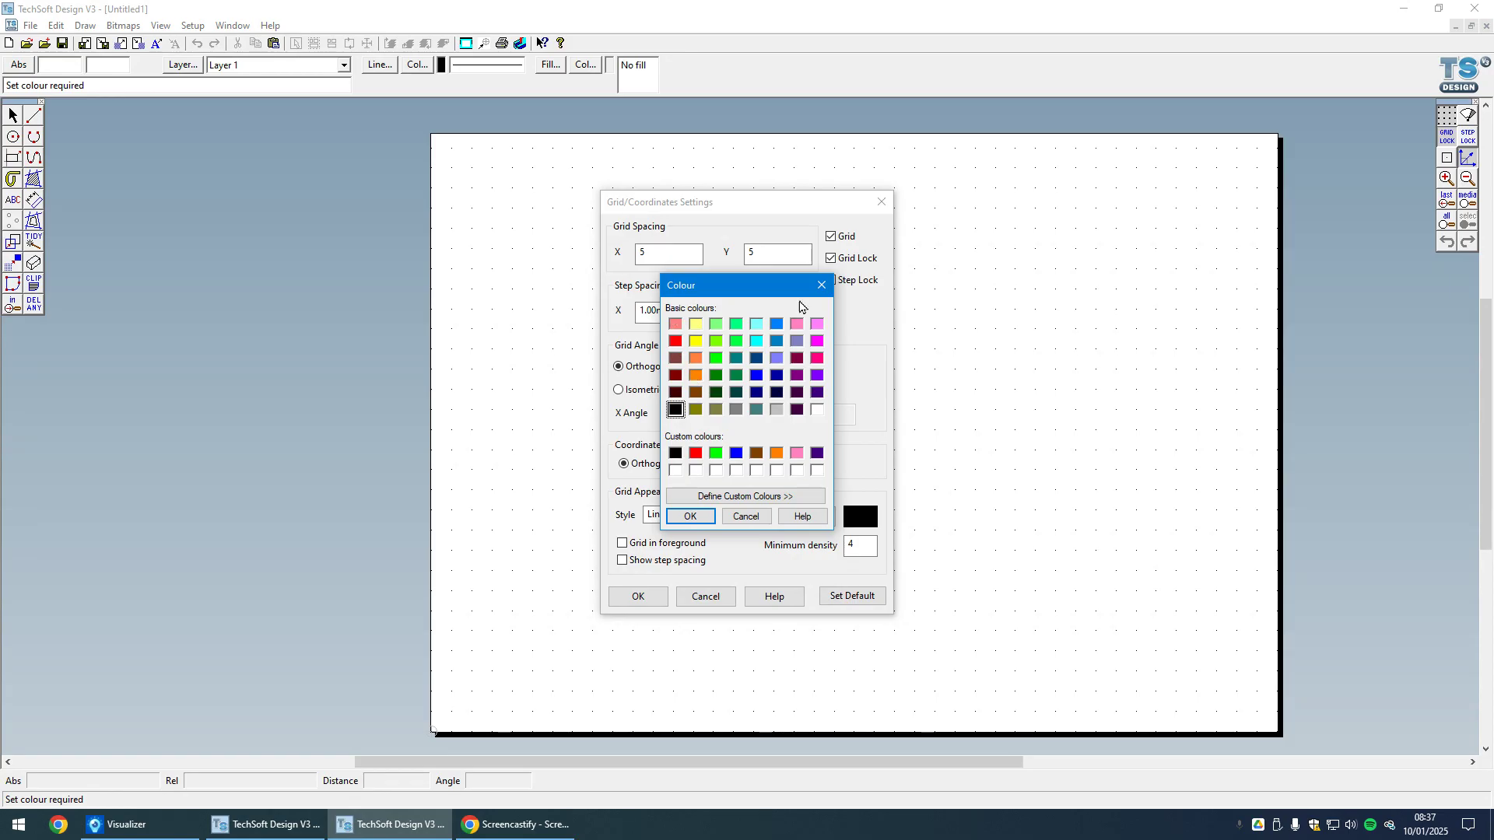
pyautogui.click(758, 325)
pyautogui.click(691, 517)
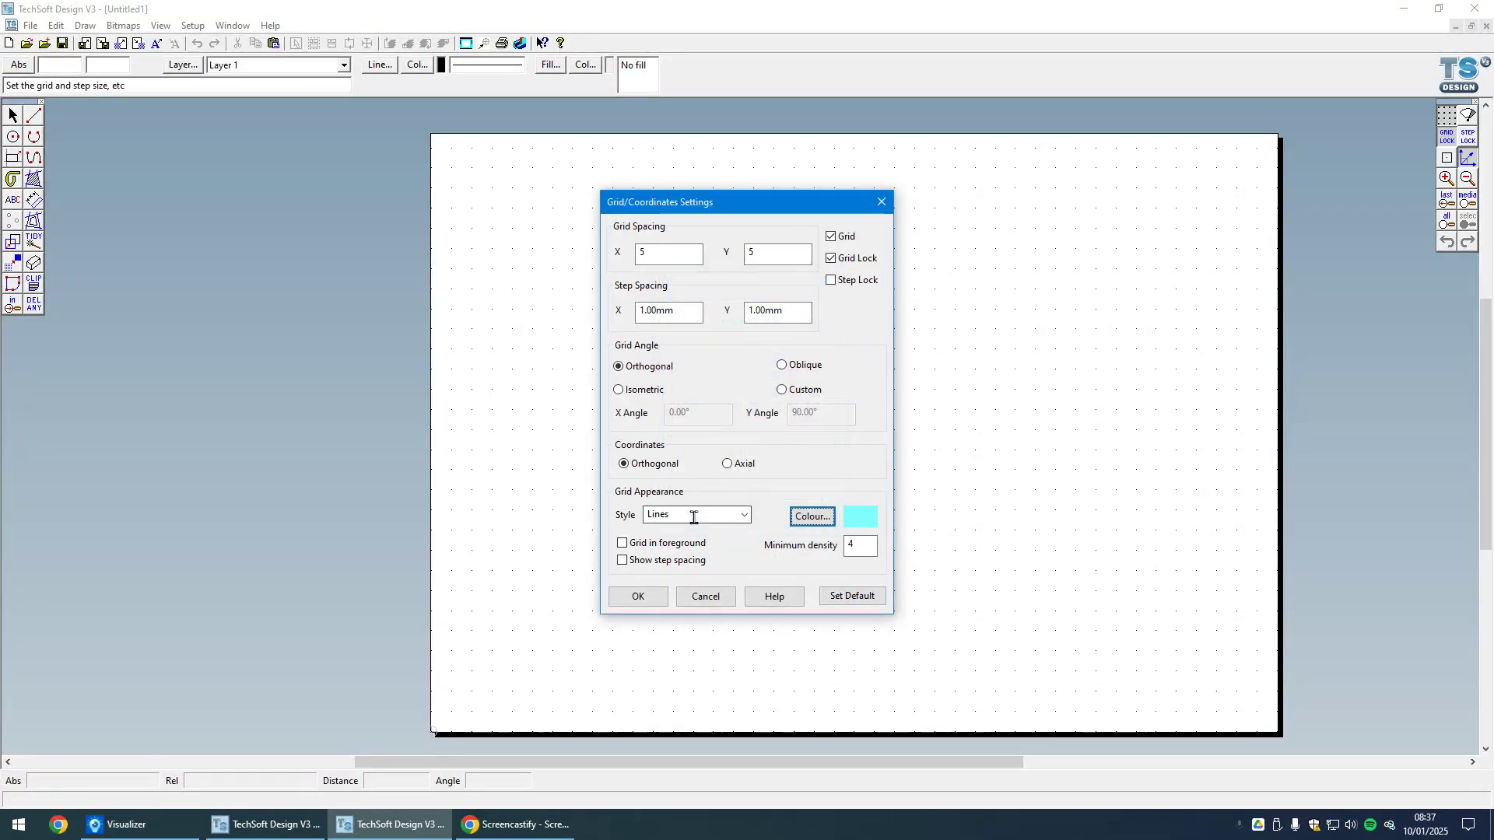
pyautogui.click(638, 598)
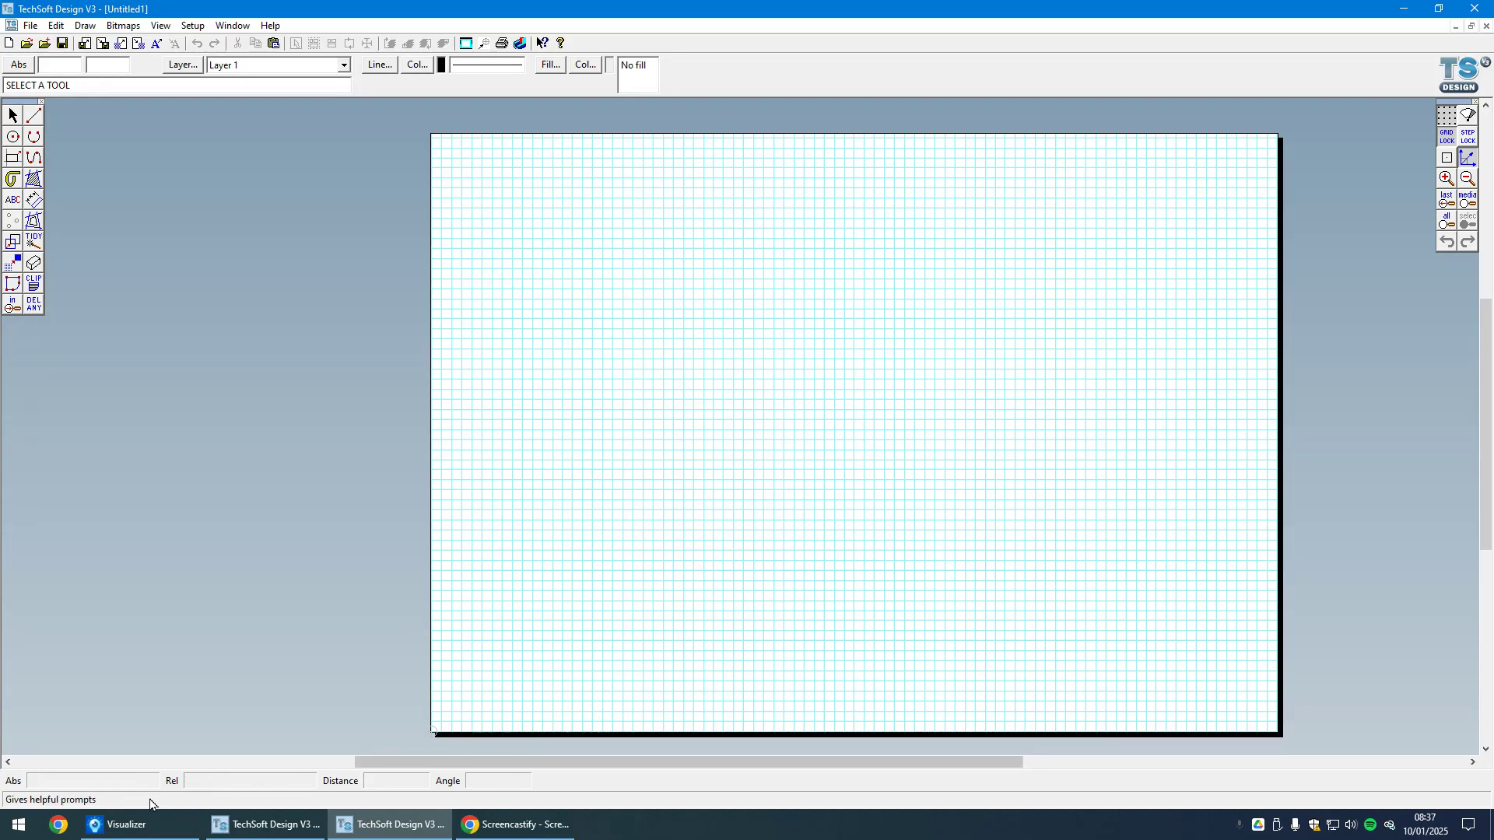
# Examine the engraved sample ruler in Visualizer, and return to the untitled TechSoft Design V3 drawing with the example ruler's window closed.
pyautogui.click(140, 824)
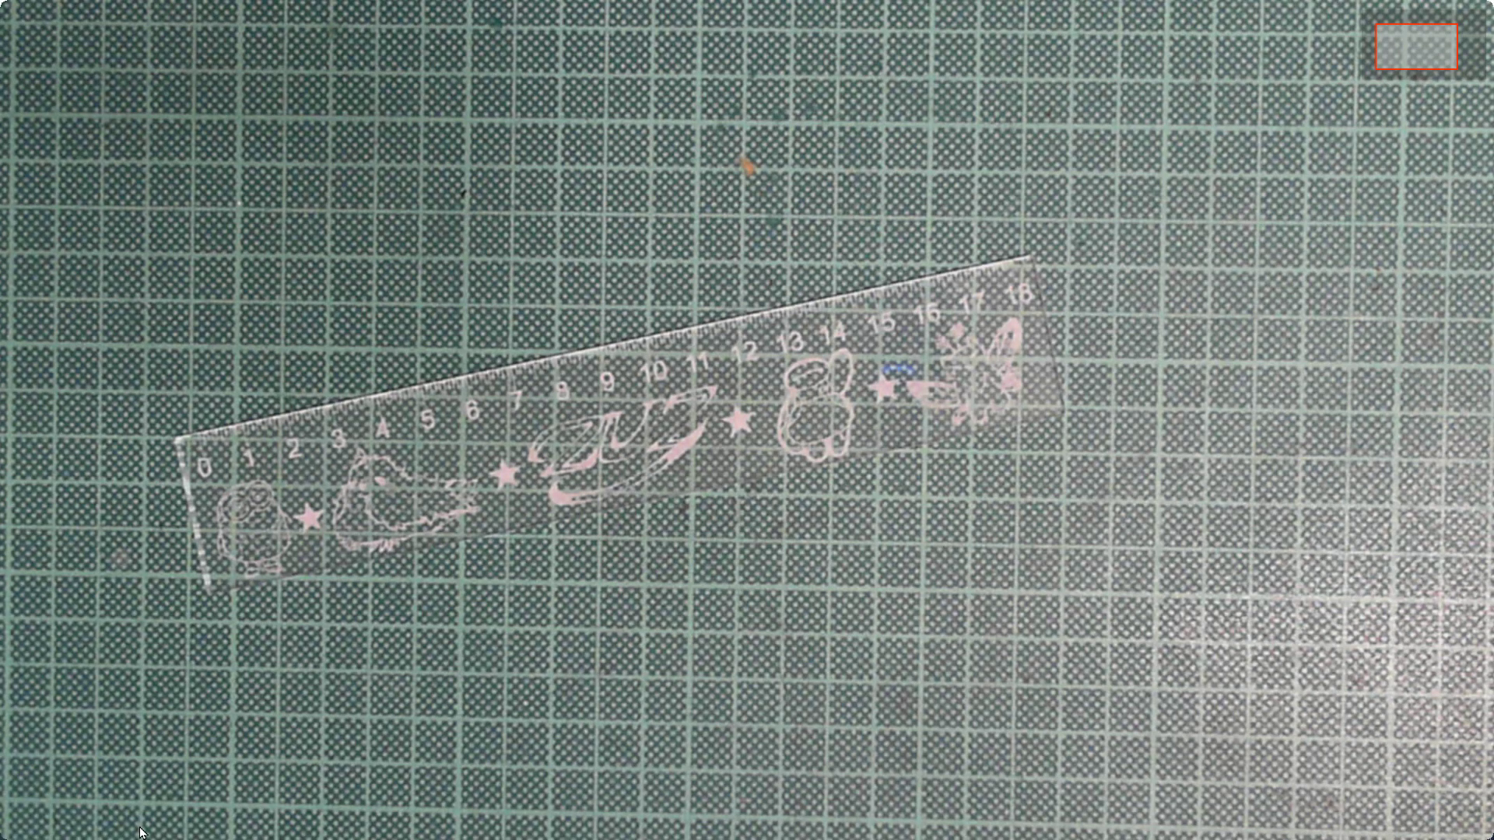
pyautogui.moveTo(717, 562)
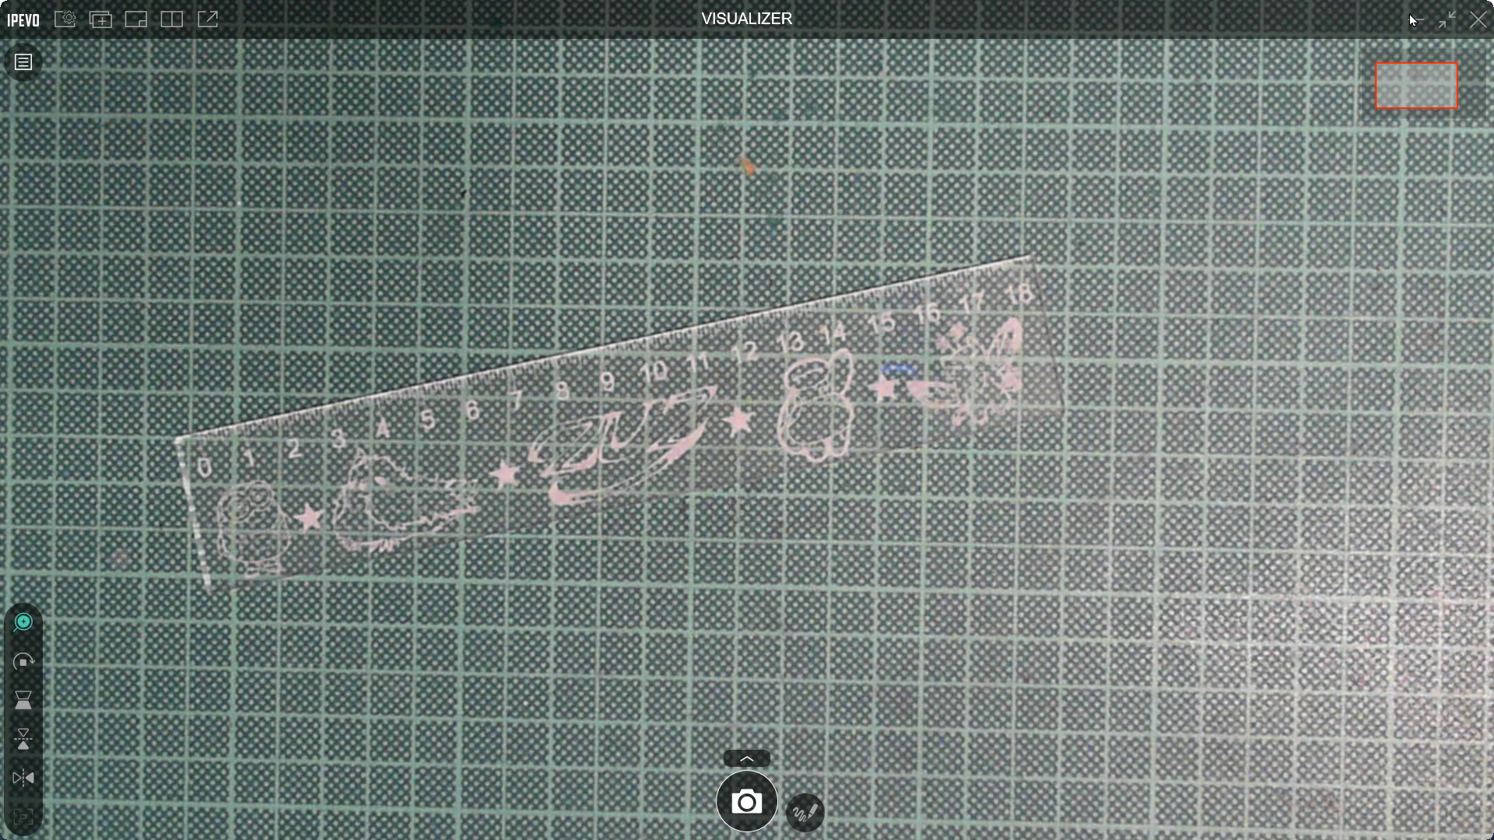
pyautogui.press('super+Tab')
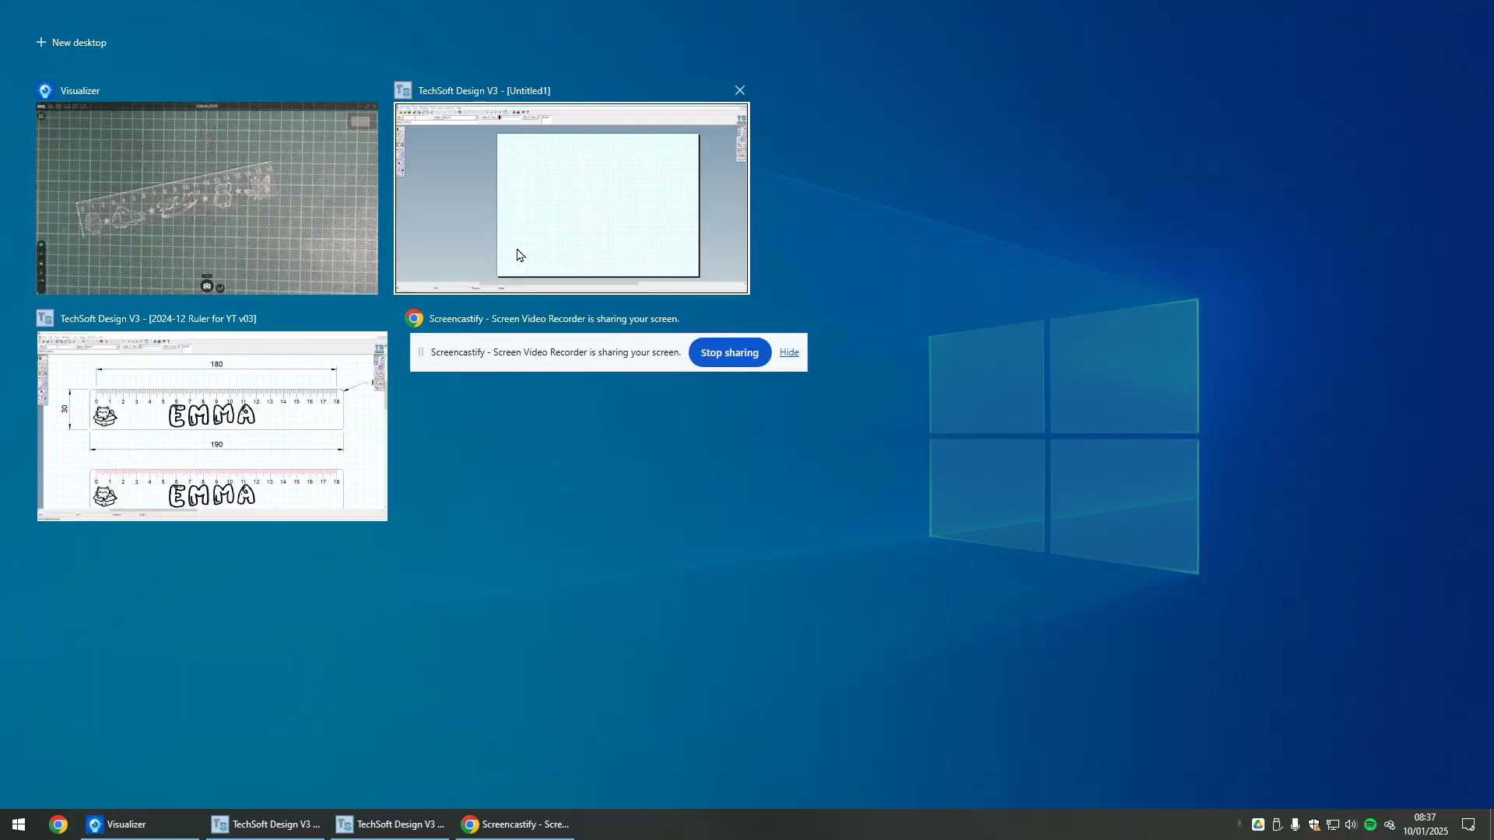
pyautogui.click(518, 255)
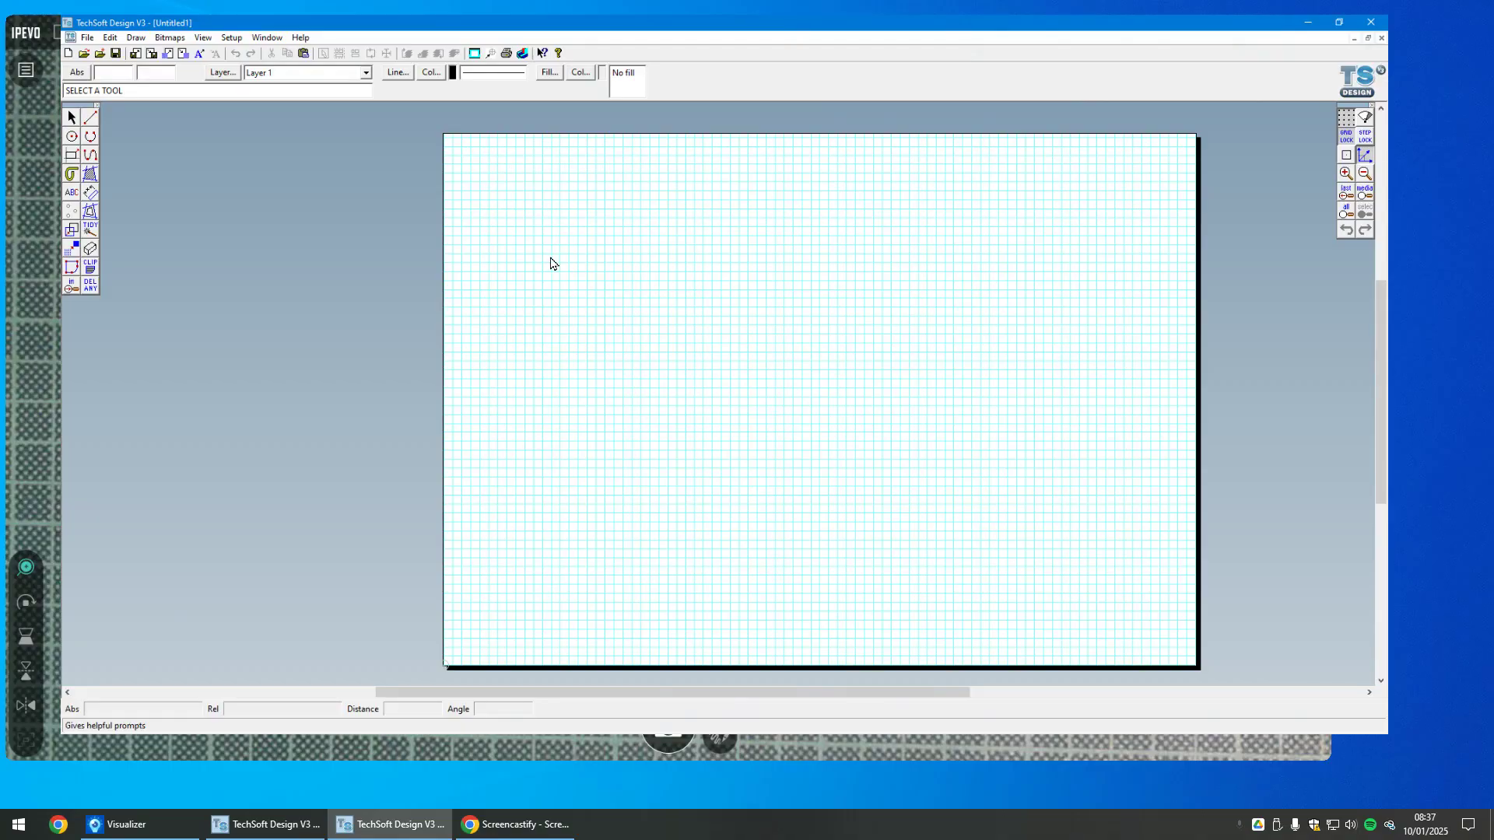
pyautogui.hotkey('alt', 'F4')
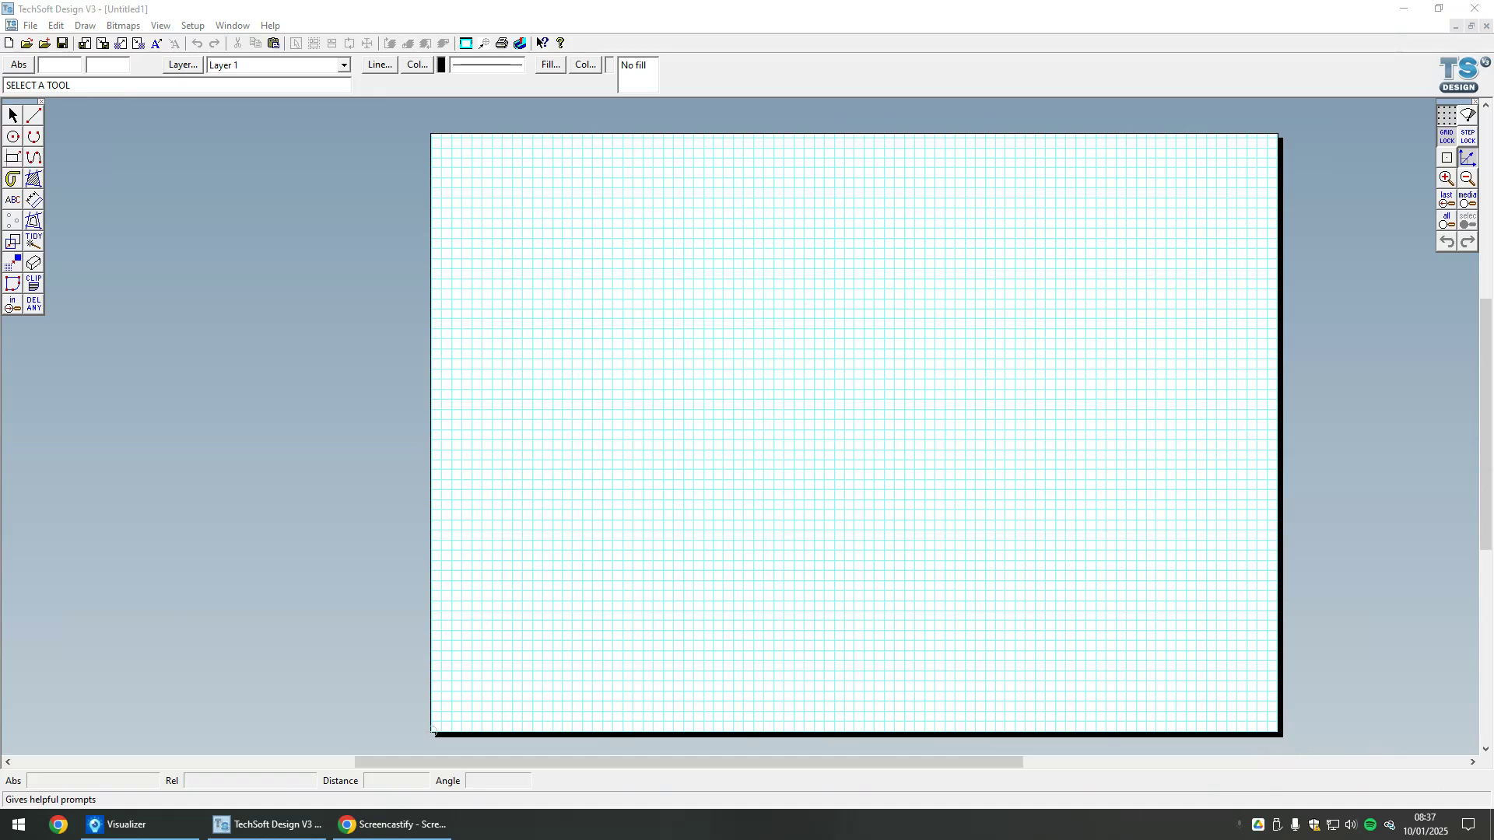
# Examine the dimensions and layout of the example ruler drawing, and return to the blank gridded drawing with the example's window closed.
pyautogui.scroll(3, 527, 162)
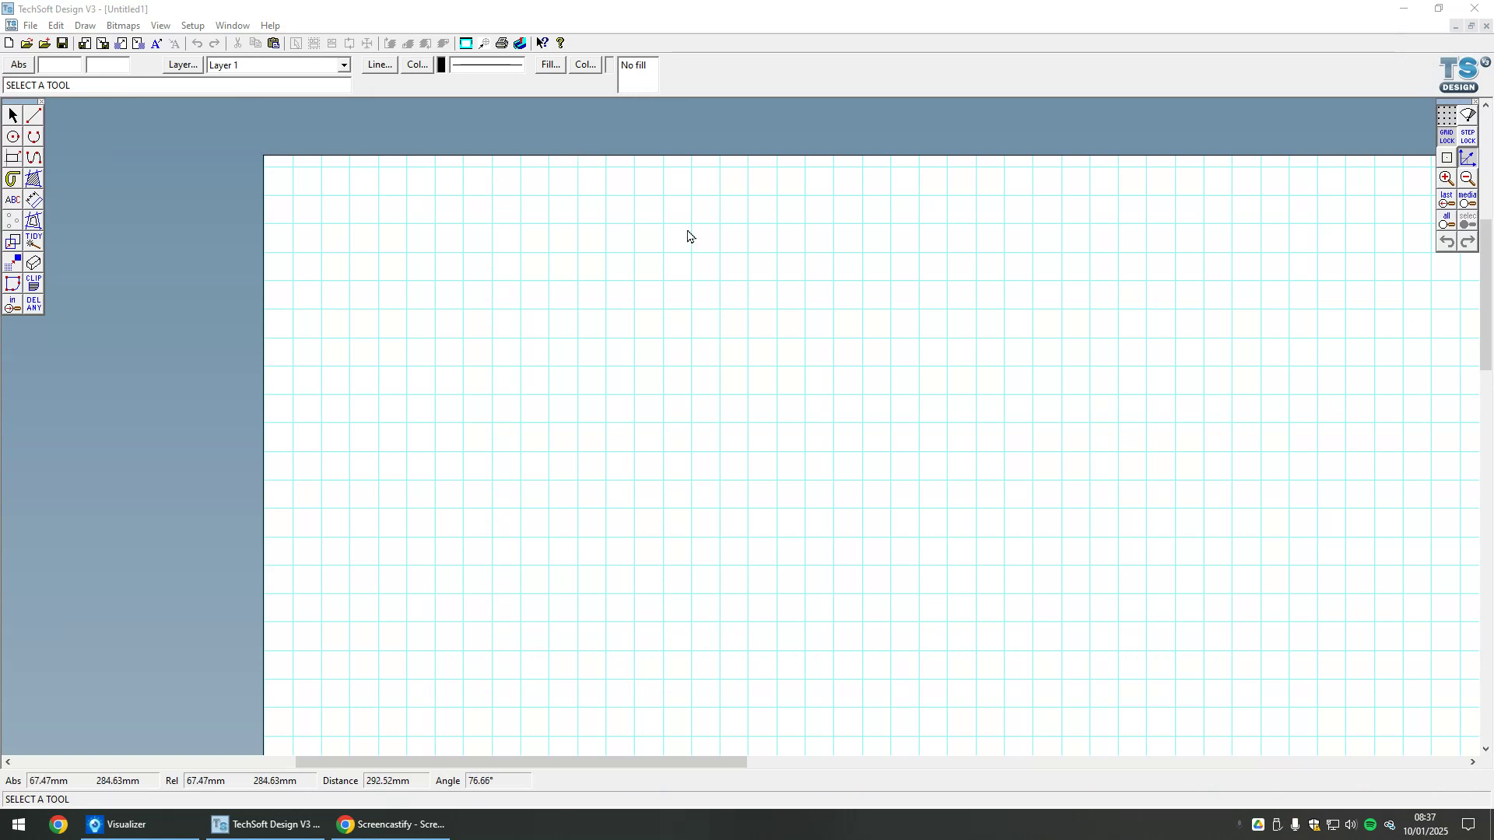
pyautogui.click(1452, 180)
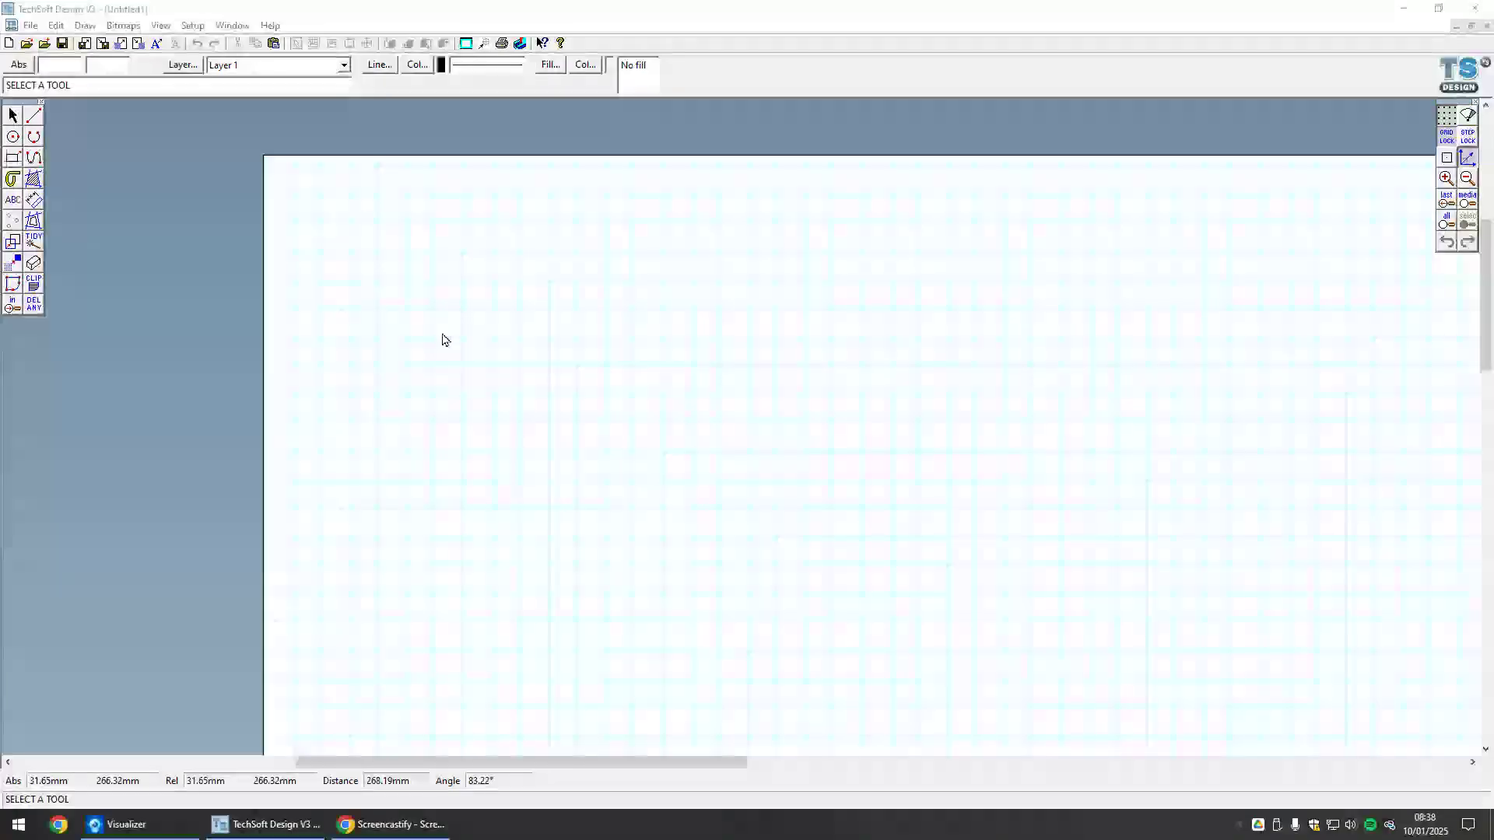
pyautogui.scroll(-1, 195, 356)
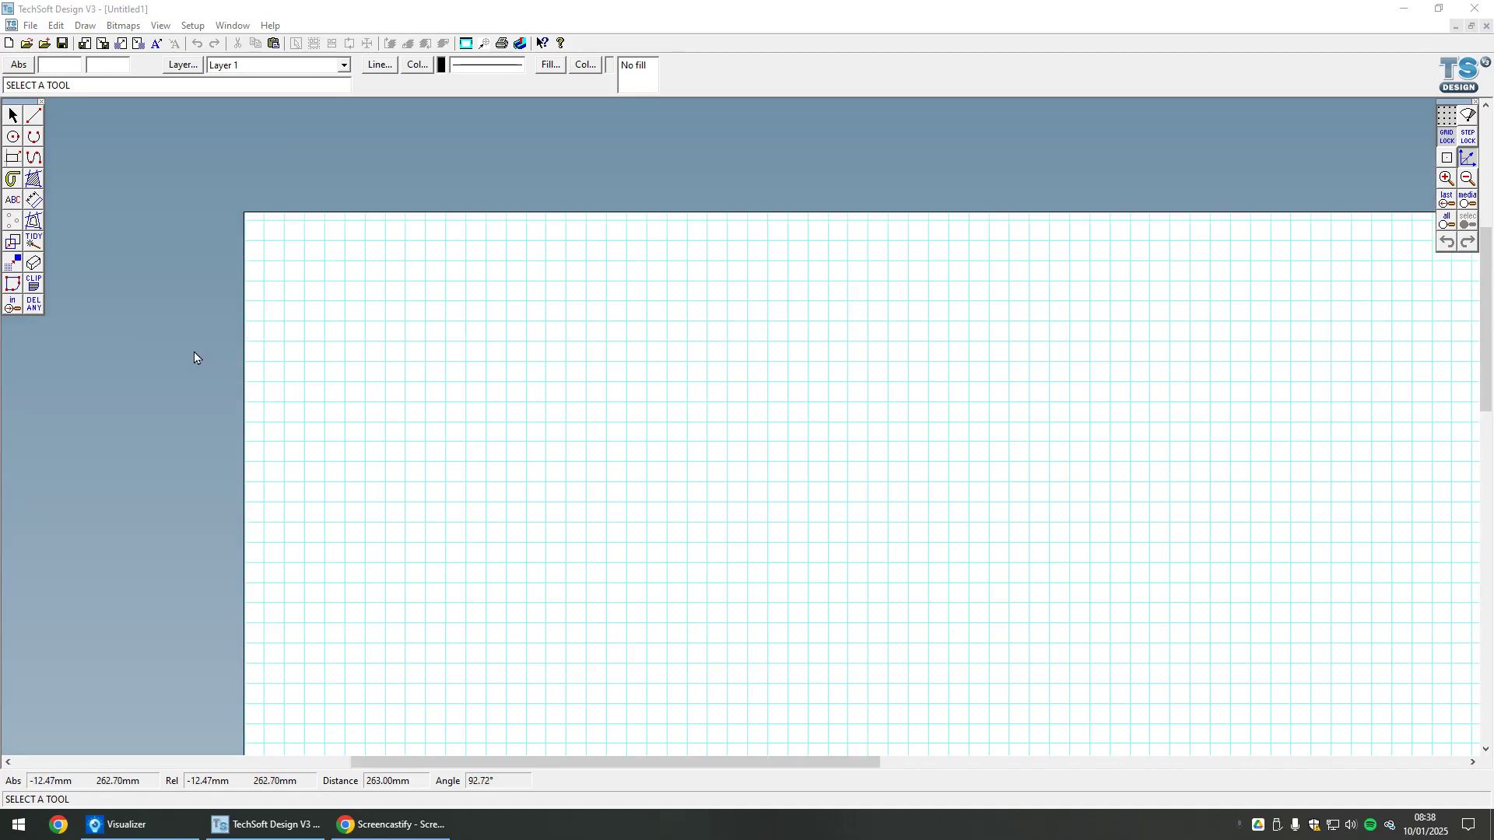
pyautogui.scroll(-1, 193, 352)
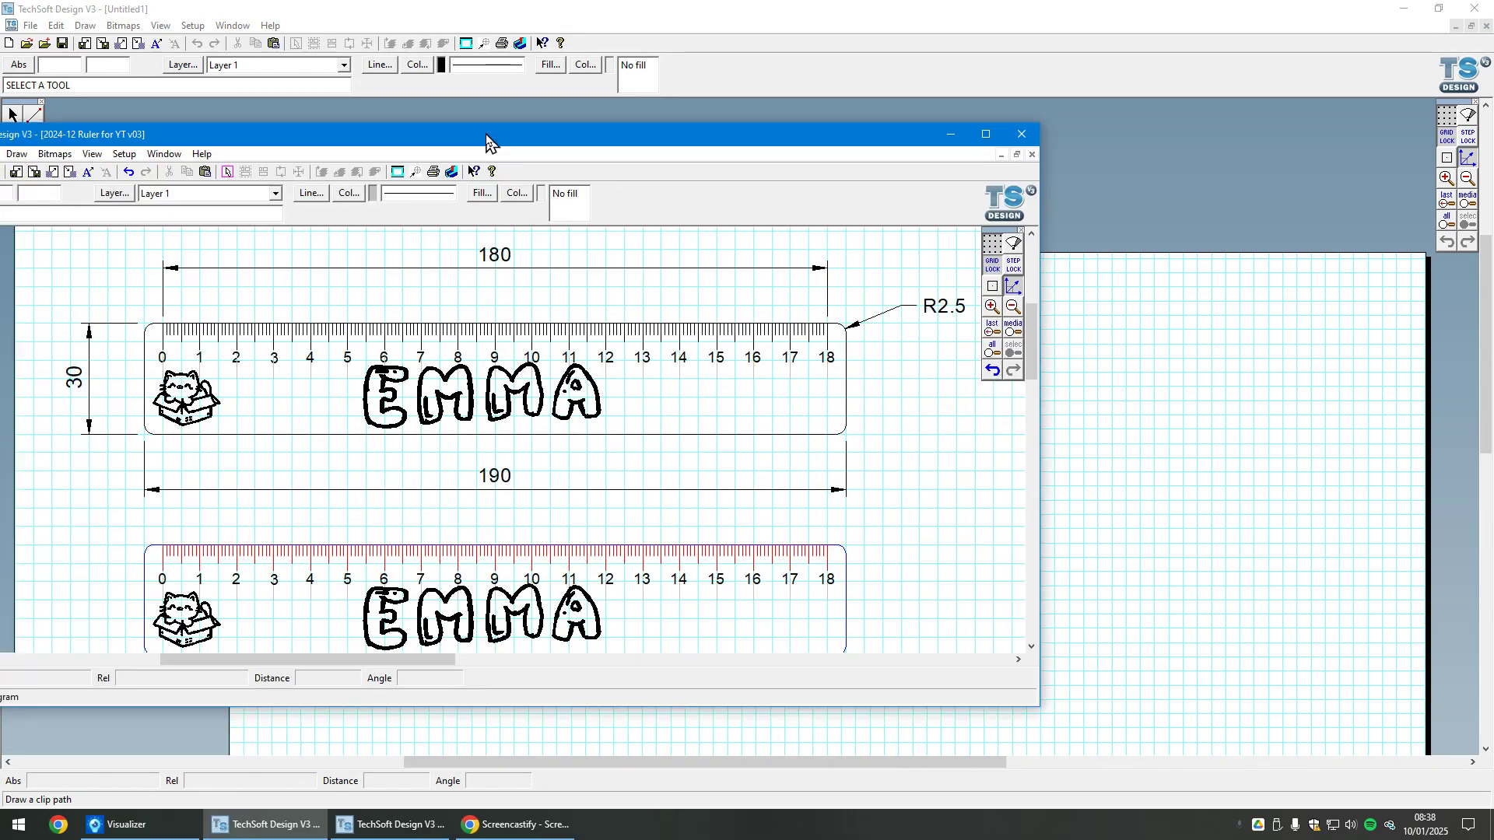
pyautogui.moveTo(490, 140); pyautogui.dragTo(604, 143)
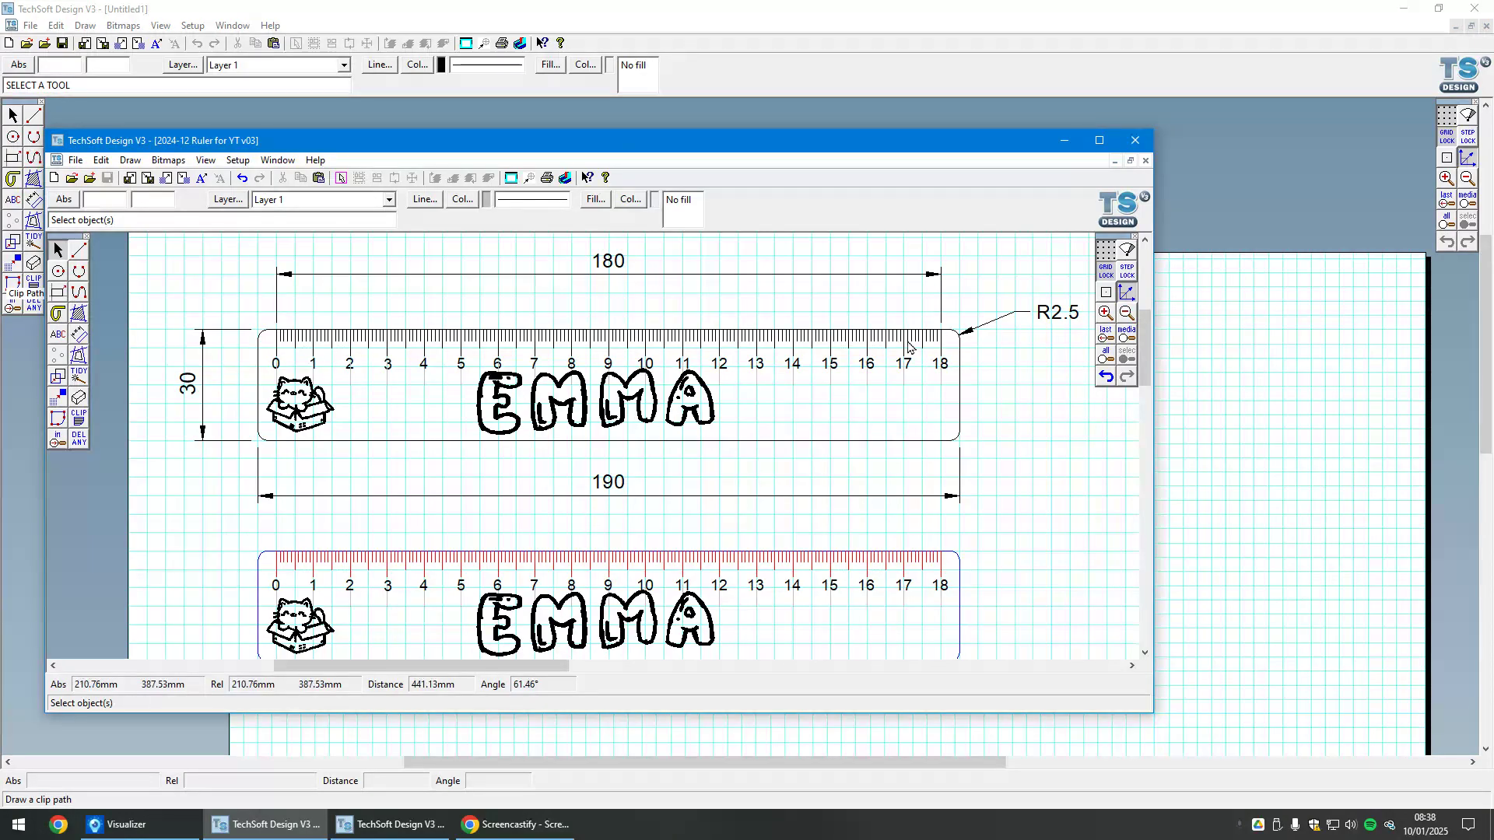
pyautogui.click(1135, 141)
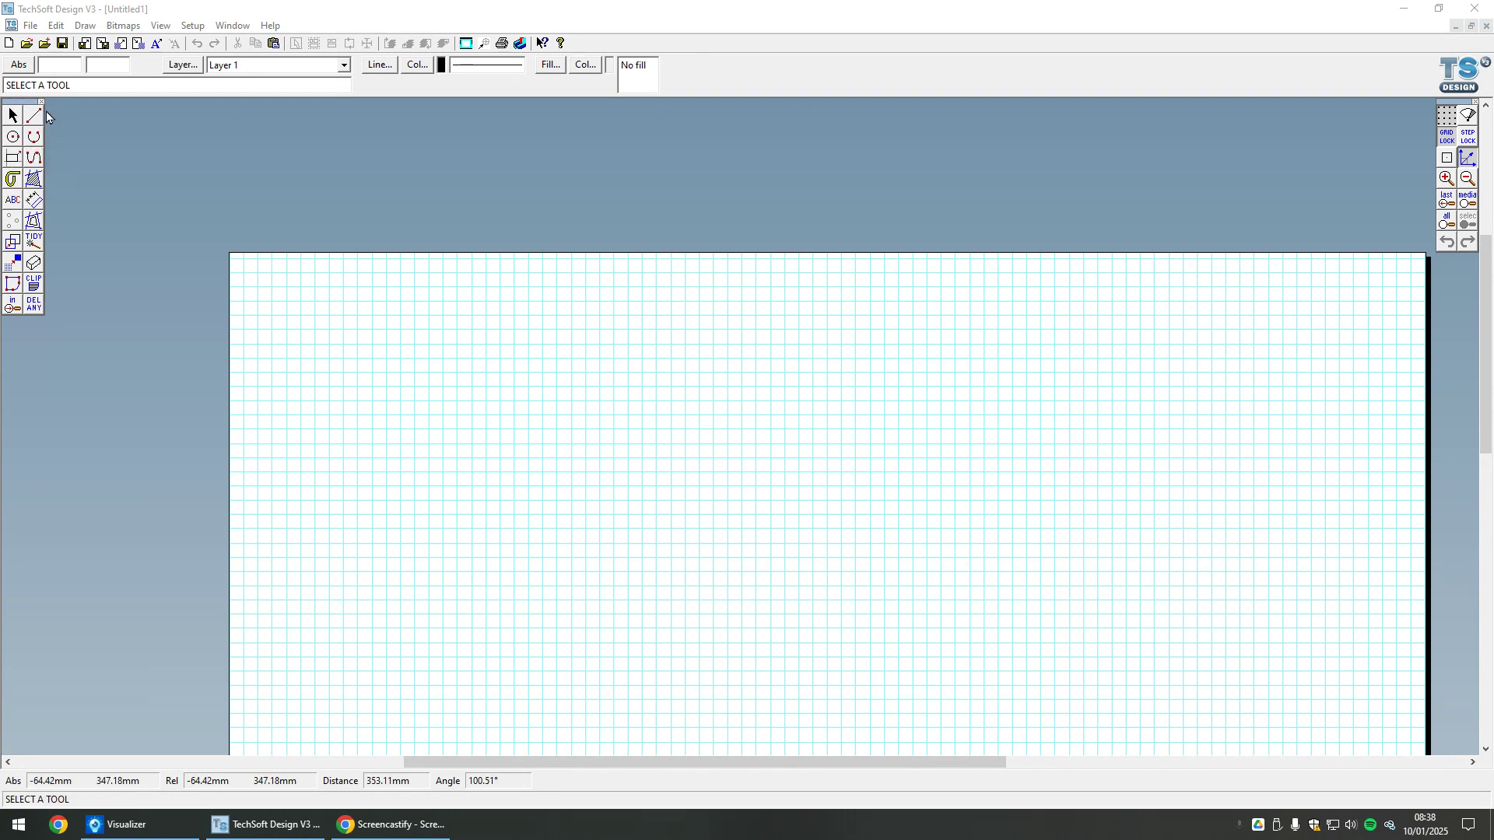
# Start a horizontal rectangle near the sheet's upper-left area with its first corner at X 45 mm, Y 225 mm.
pyautogui.click(1447, 116)
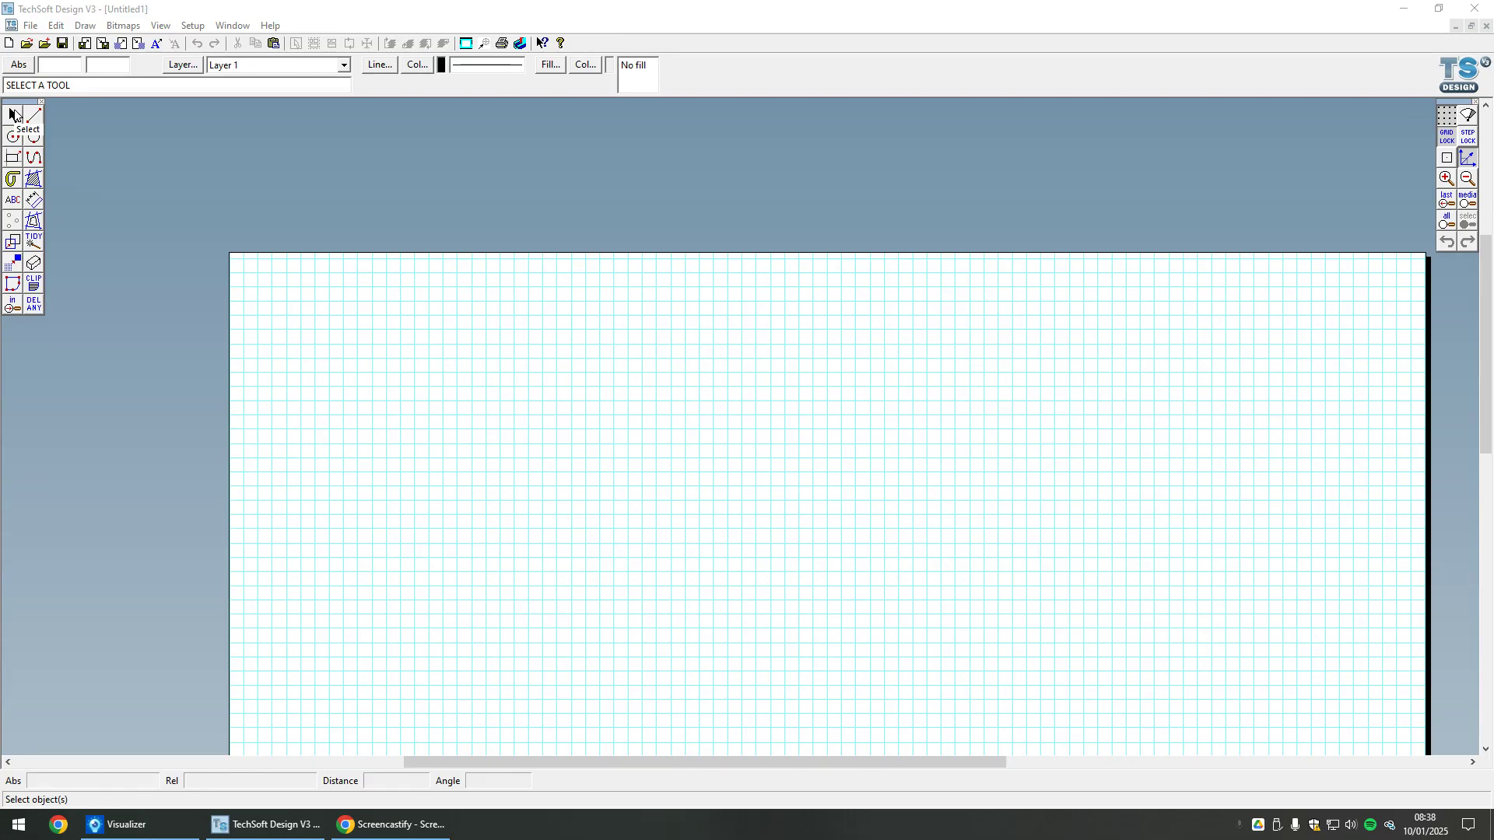
pyautogui.click(13, 158)
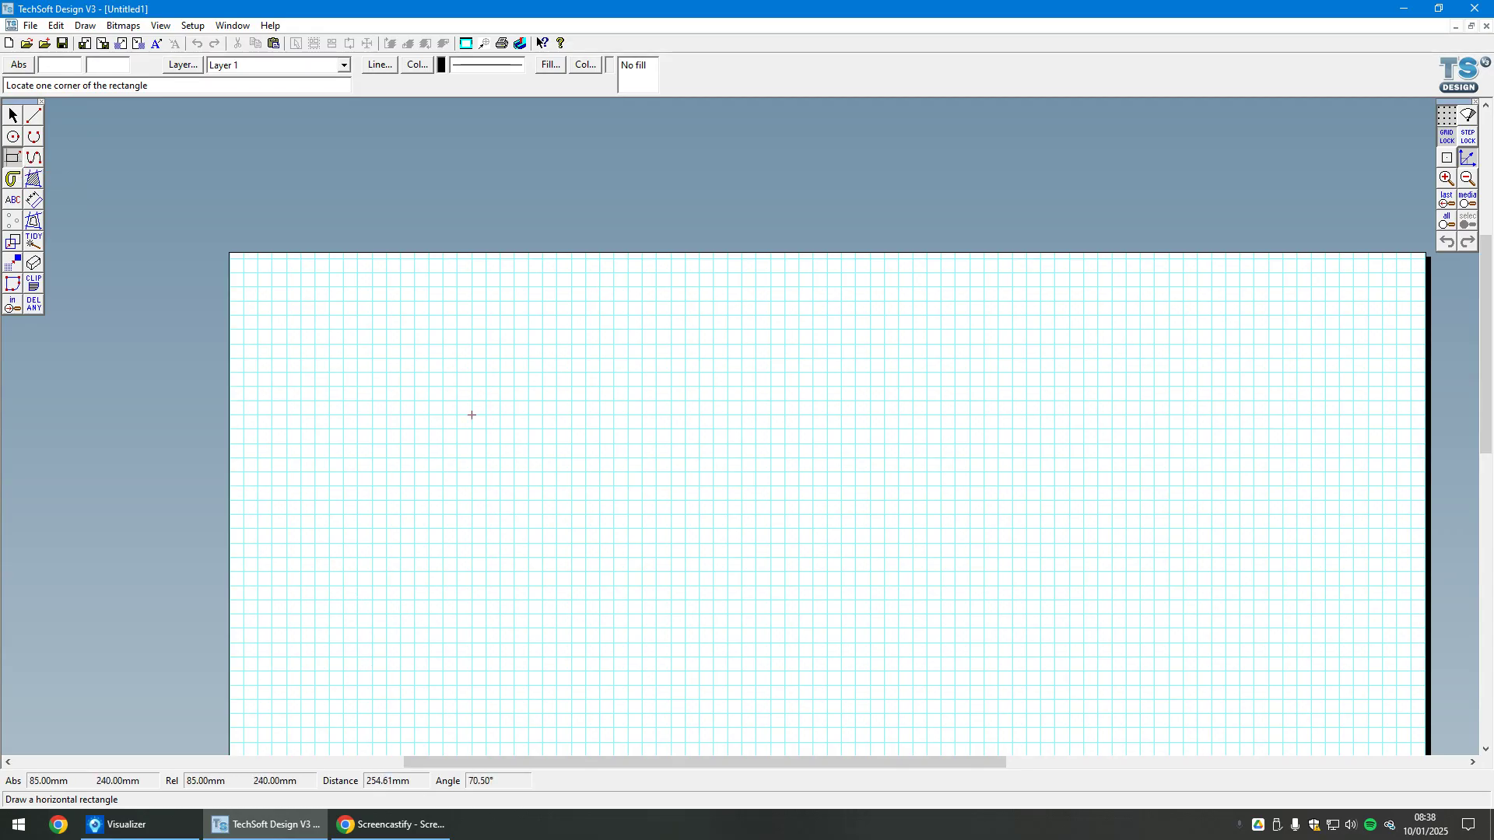
pyautogui.click(357, 457)
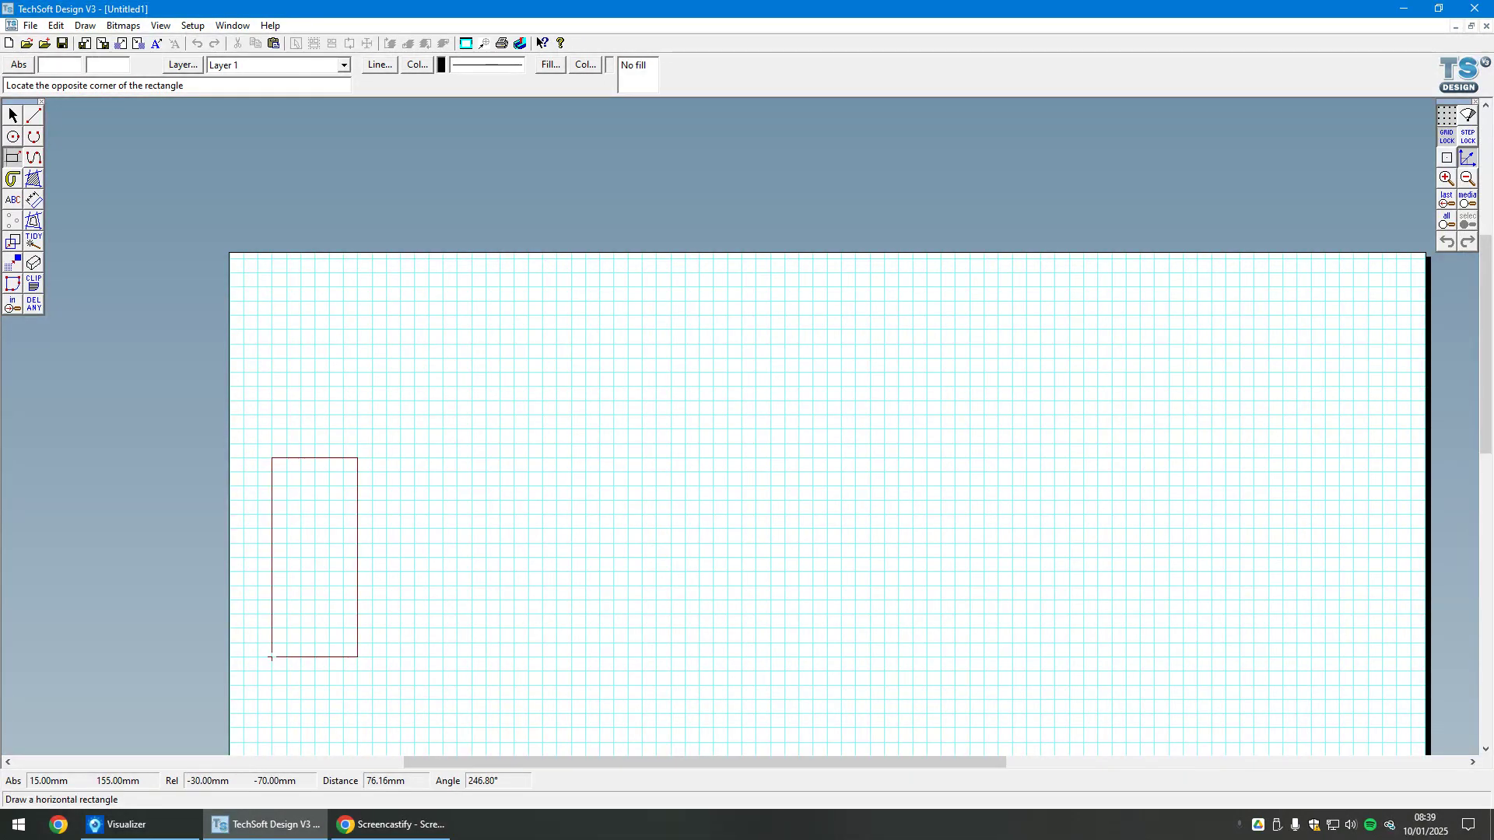
# Examine how the absolute and relative coordinates behave at the page origin and around the rectangle's first corner.
pyautogui.click(183, 792)
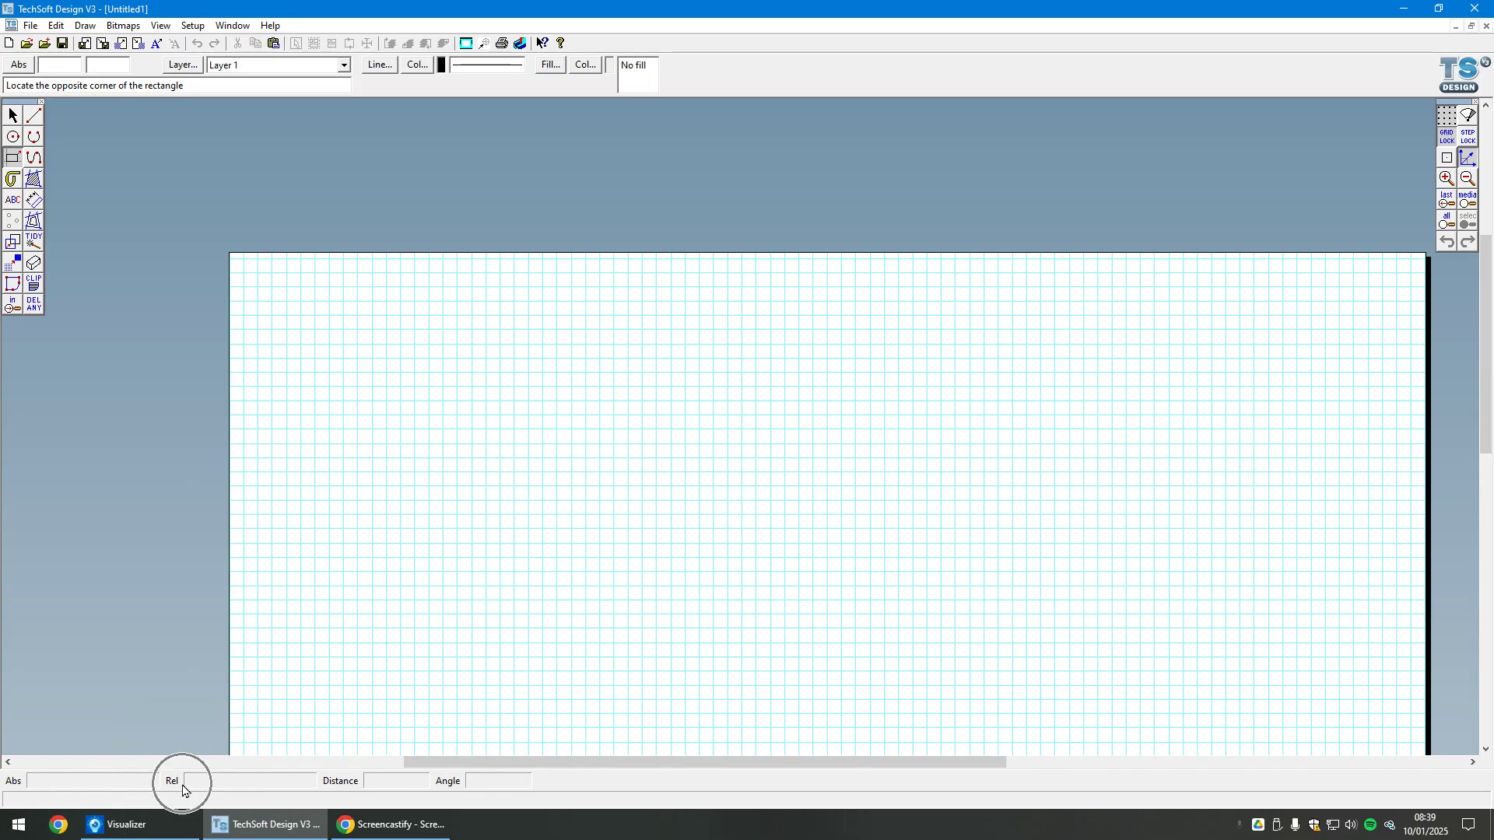
pyautogui.click(184, 791)
pyautogui.click(183, 791)
pyautogui.click(184, 791)
pyautogui.click(35, 790)
pyautogui.click(39, 788)
pyautogui.scroll(-1, 458, 285)
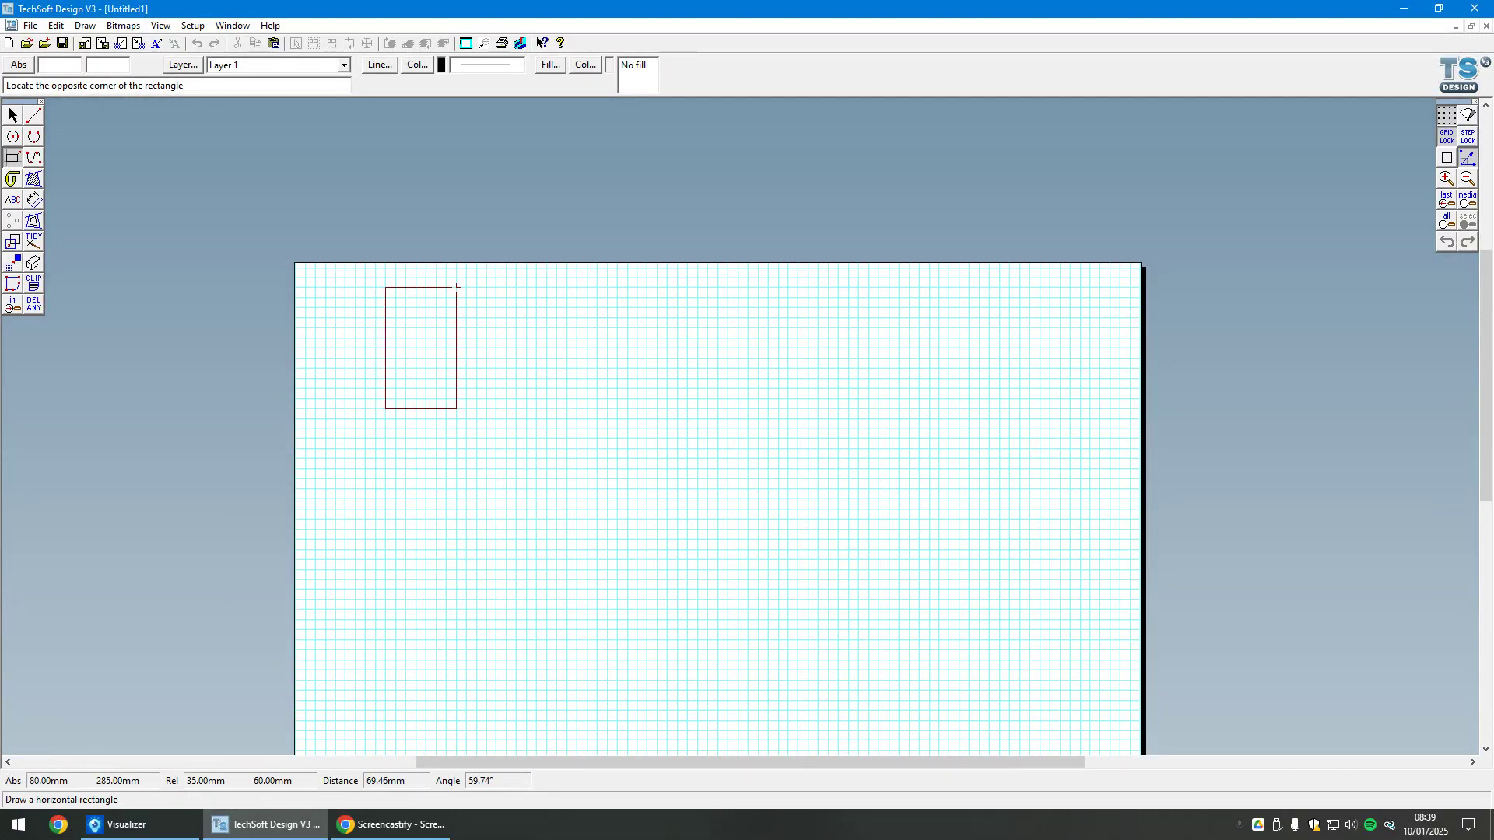
pyautogui.scroll(-1, 457, 286)
pyautogui.scroll(3, 364, 686)
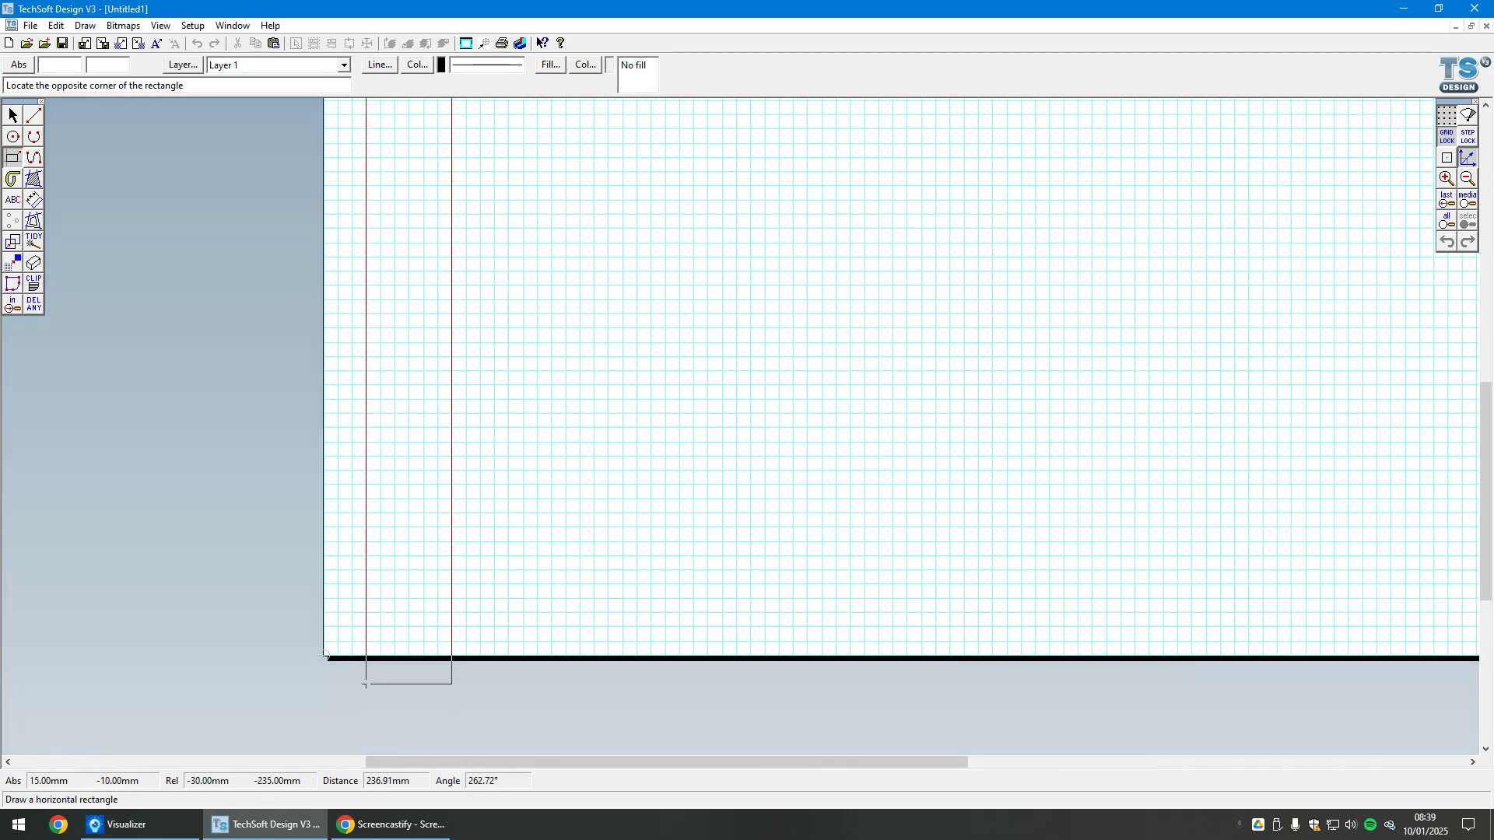
pyautogui.scroll(1, 364, 686)
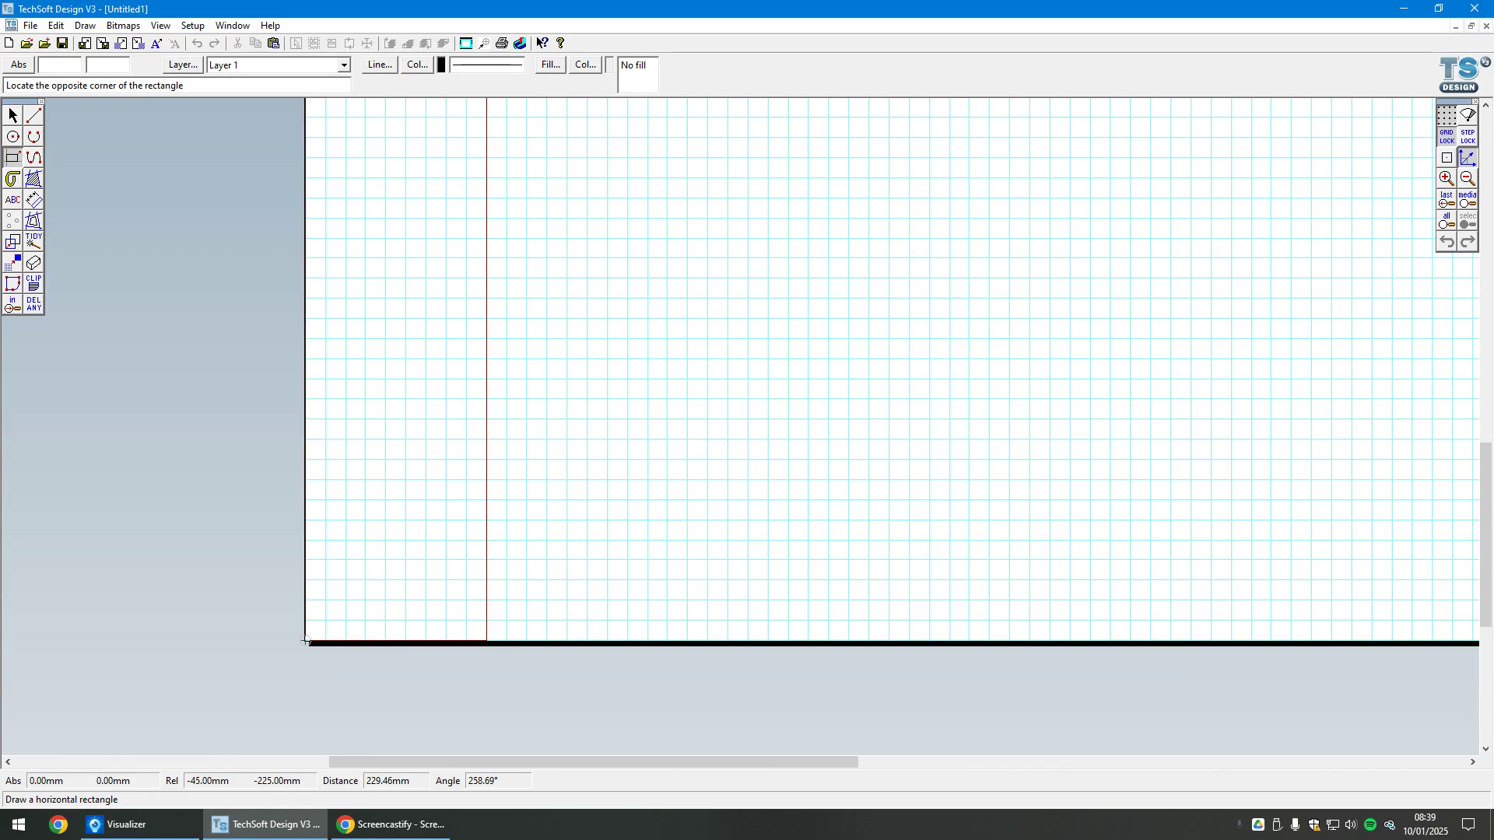
pyautogui.click(35, 787)
pyautogui.click(34, 787)
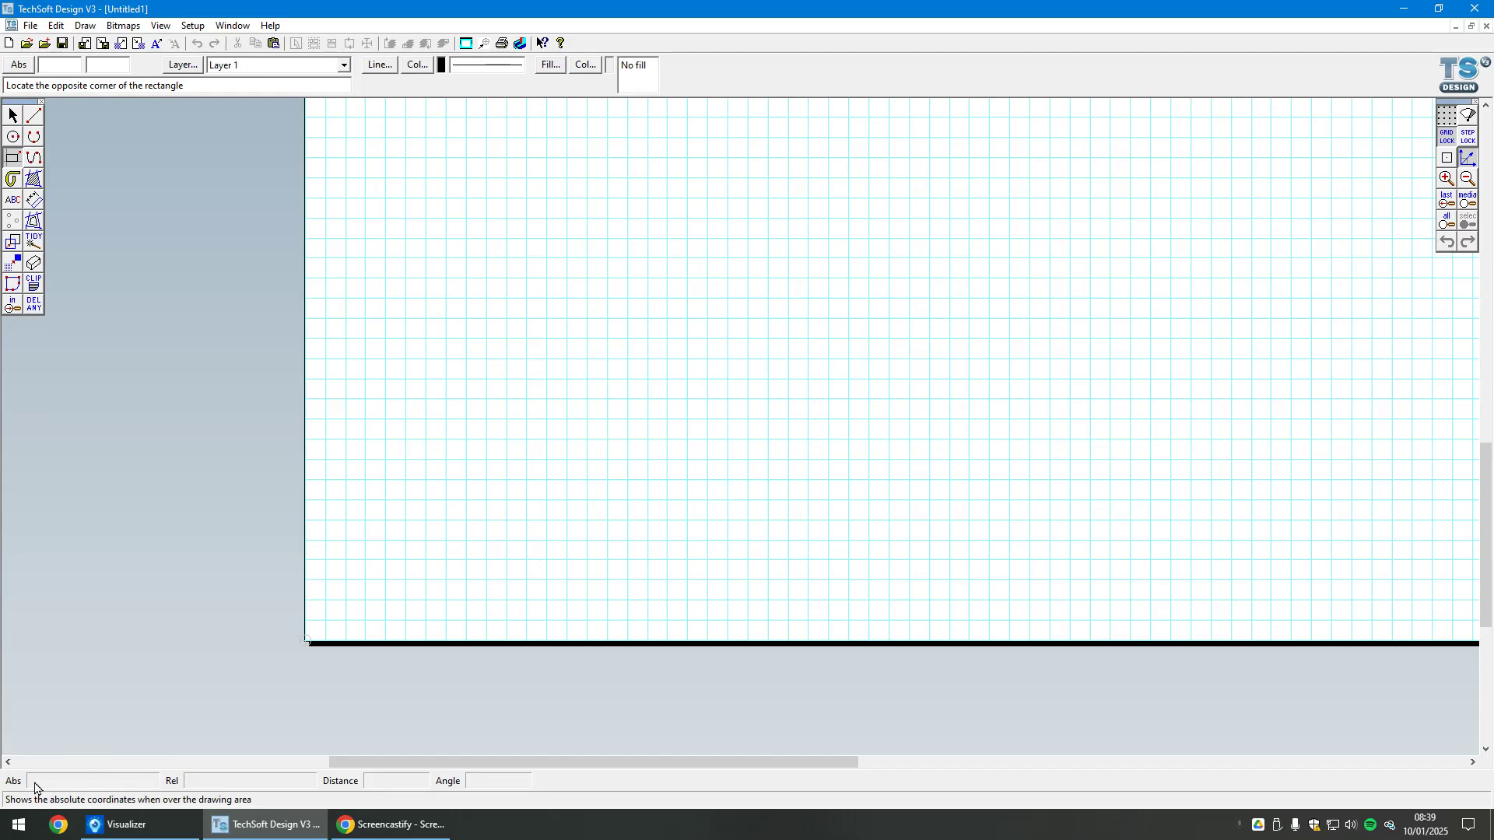
pyautogui.click(34, 787)
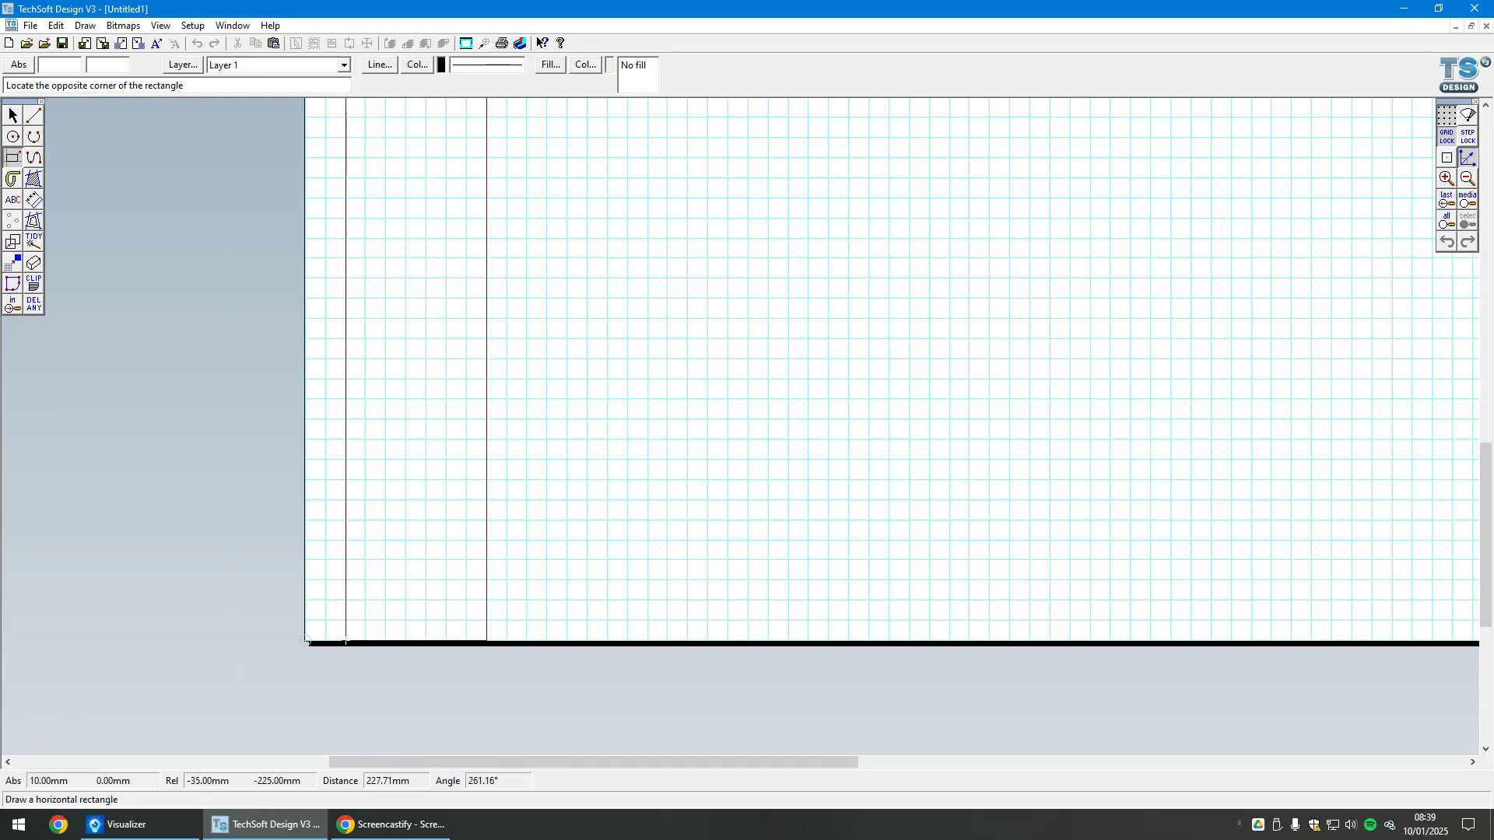
pyautogui.click(306, 640)
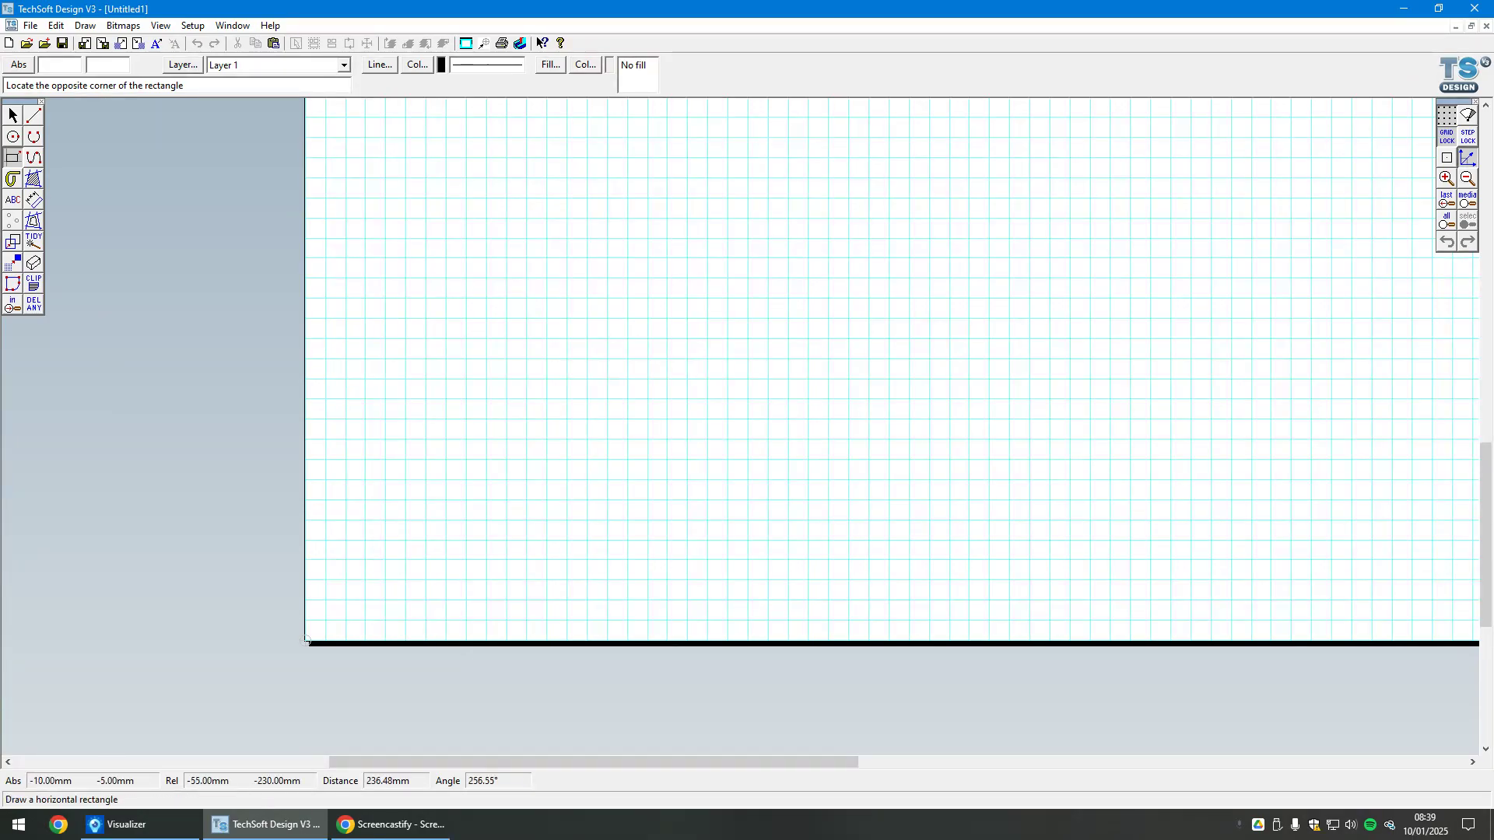
pyautogui.scroll(-3, 305, 692)
pyautogui.scroll(1, 321, 438)
pyautogui.scroll(3, 320, 438)
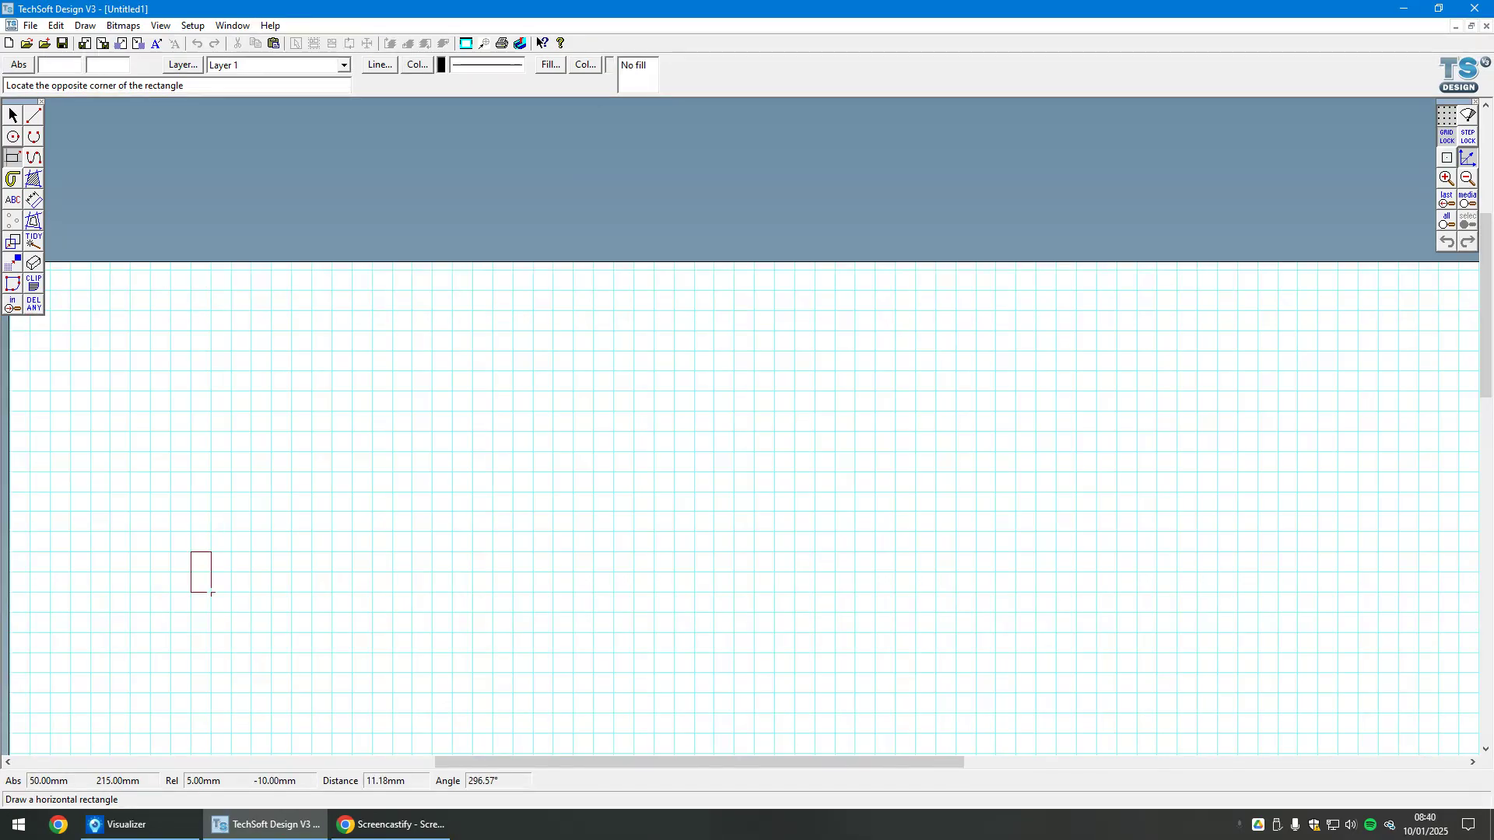
# Complete the ruler outline as a rectangle 190 mm wide and 30 mm high, extending right and upward from its first corner.
pyautogui.press('ctrl')
pyautogui.click(191, 551)
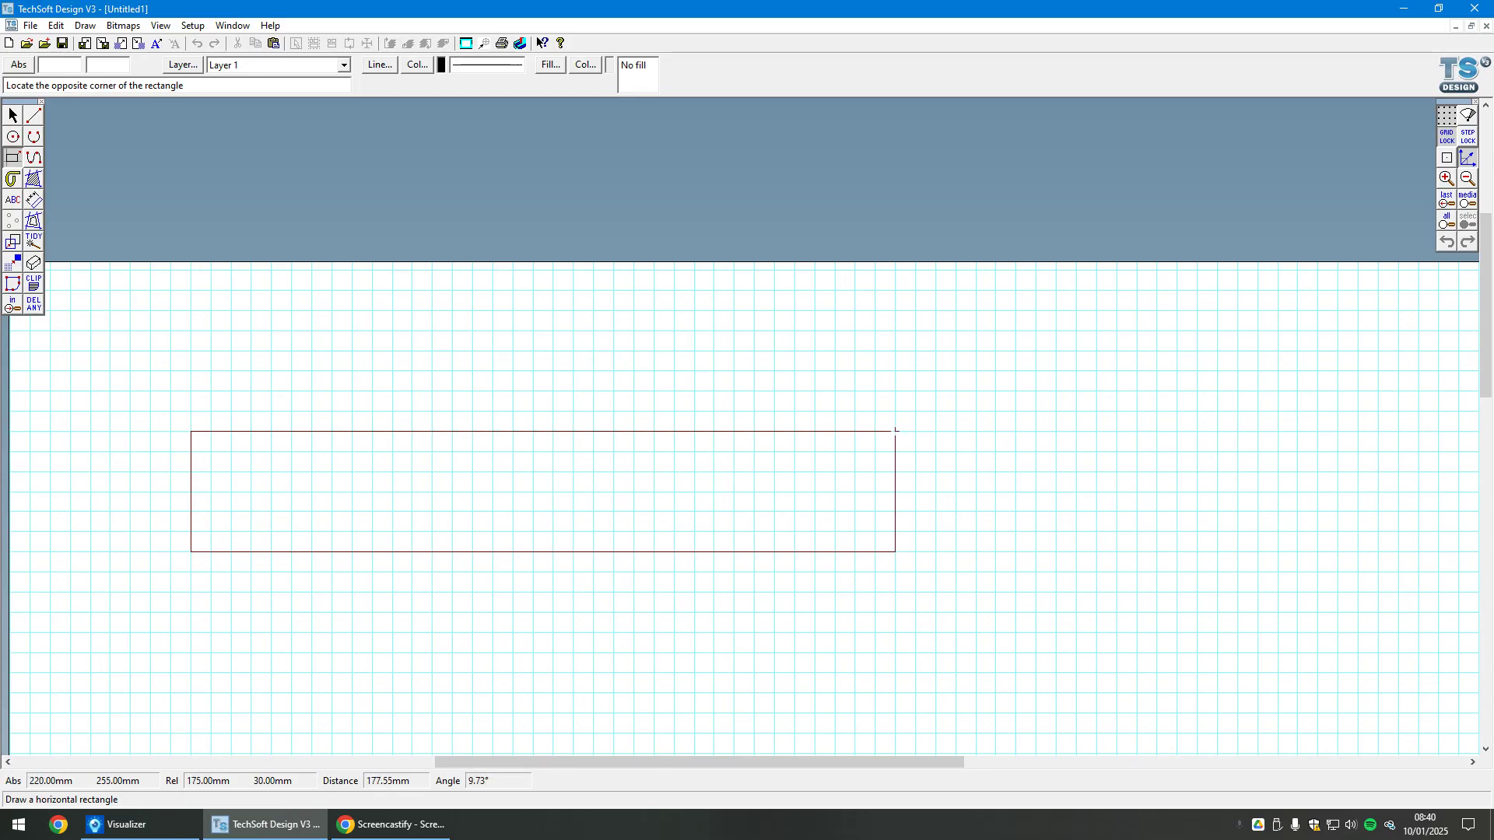
pyautogui.click(956, 431)
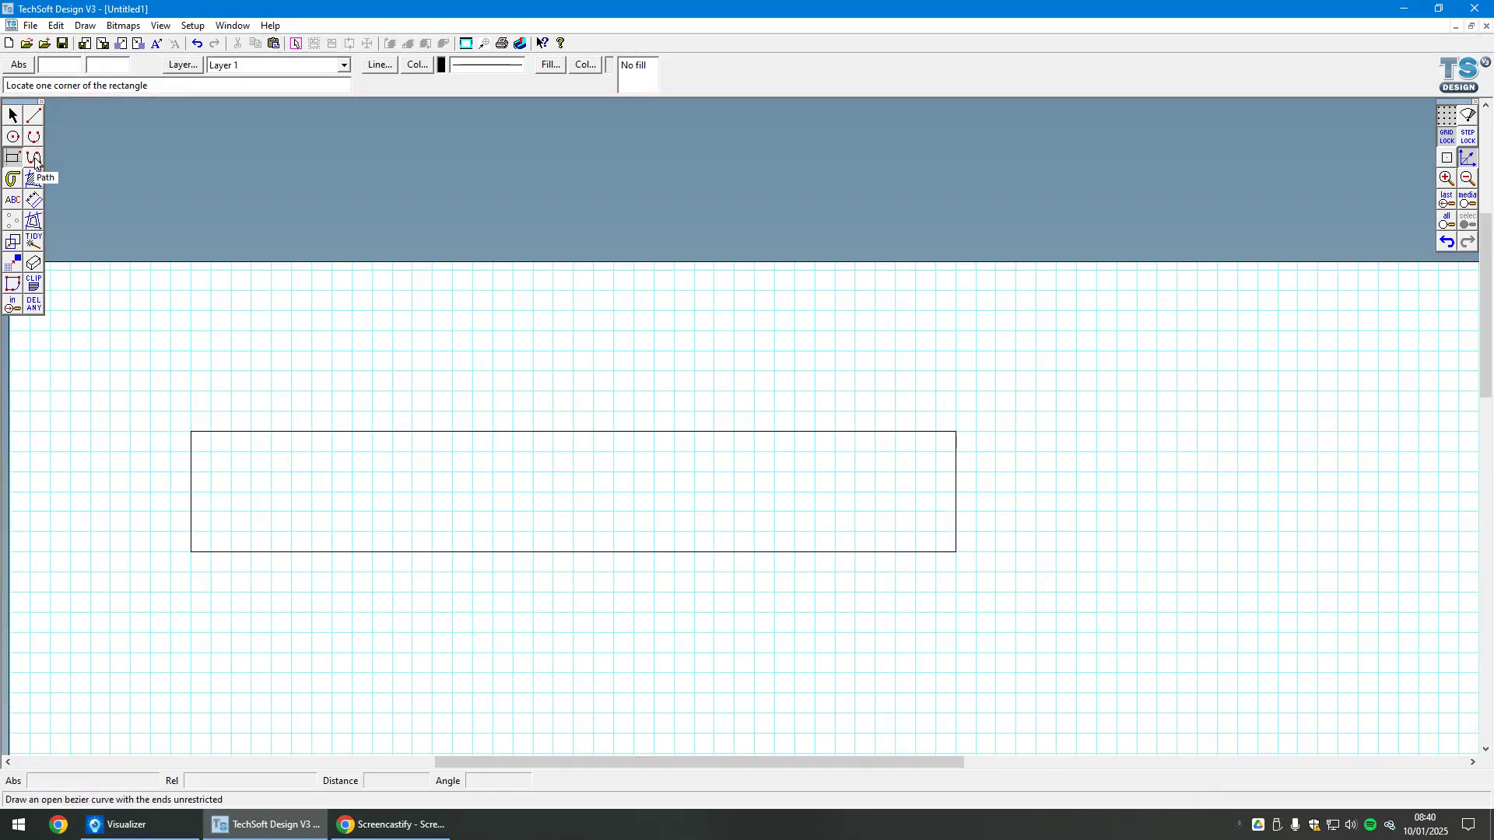
# Add a parallel dimension for the rectangle's height, with the dimension line 15 mm outside its left edge.
pyautogui.press('ctrl')
pyautogui.click(34, 200)
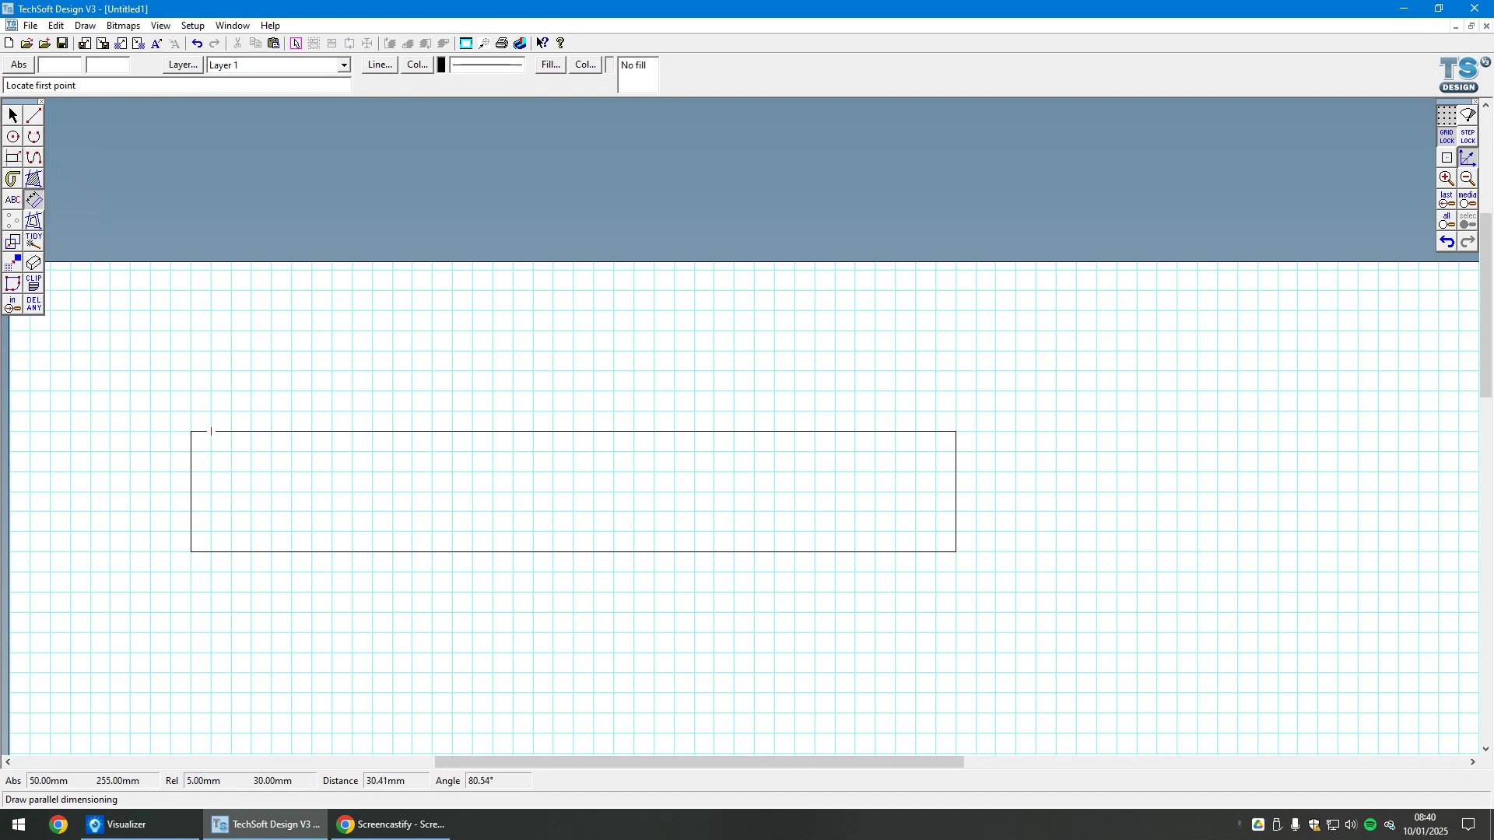
pyautogui.click(190, 430)
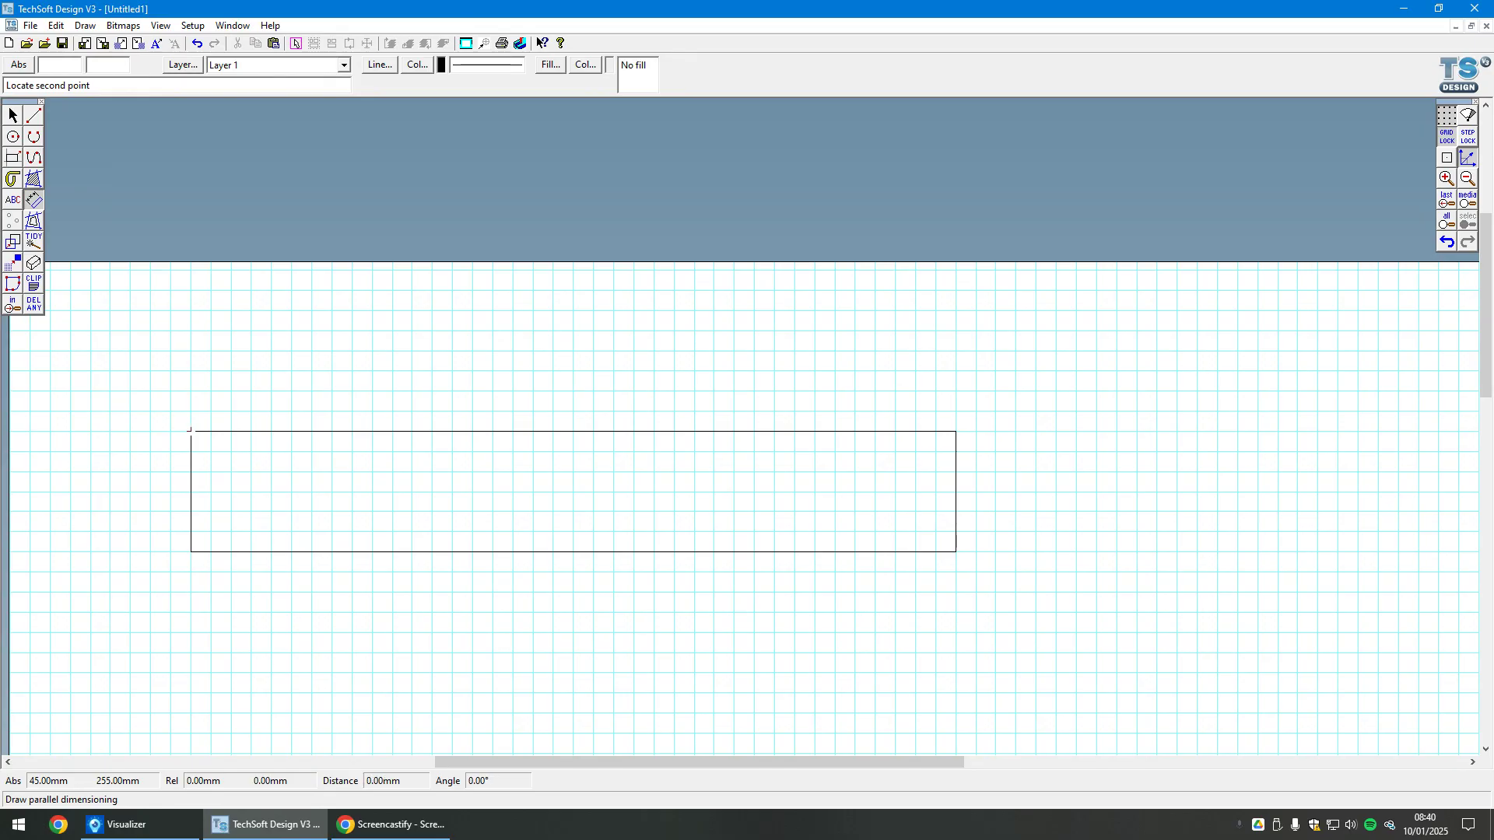
pyautogui.click(191, 551)
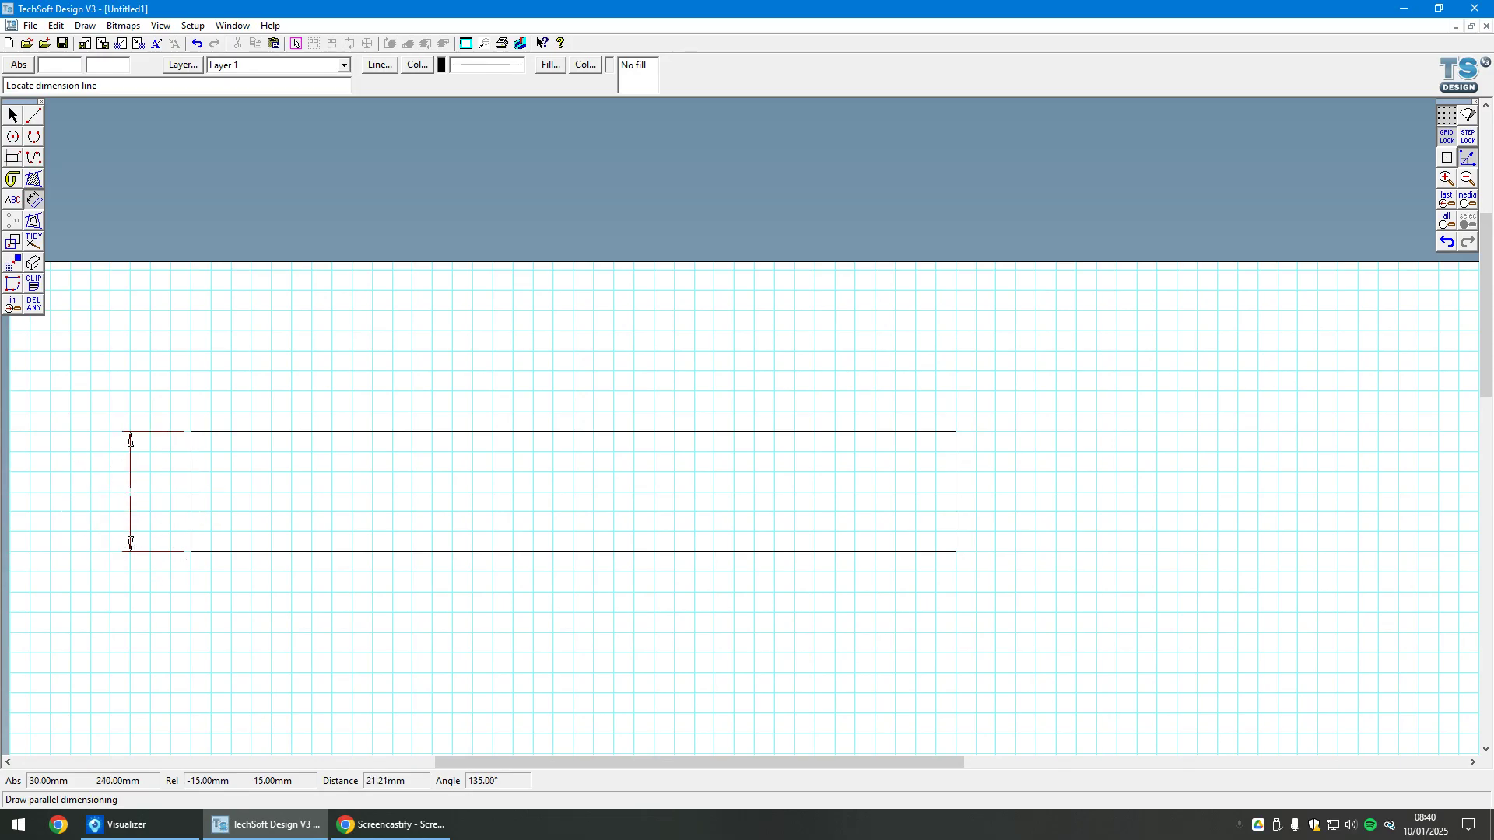
pyautogui.click(131, 491)
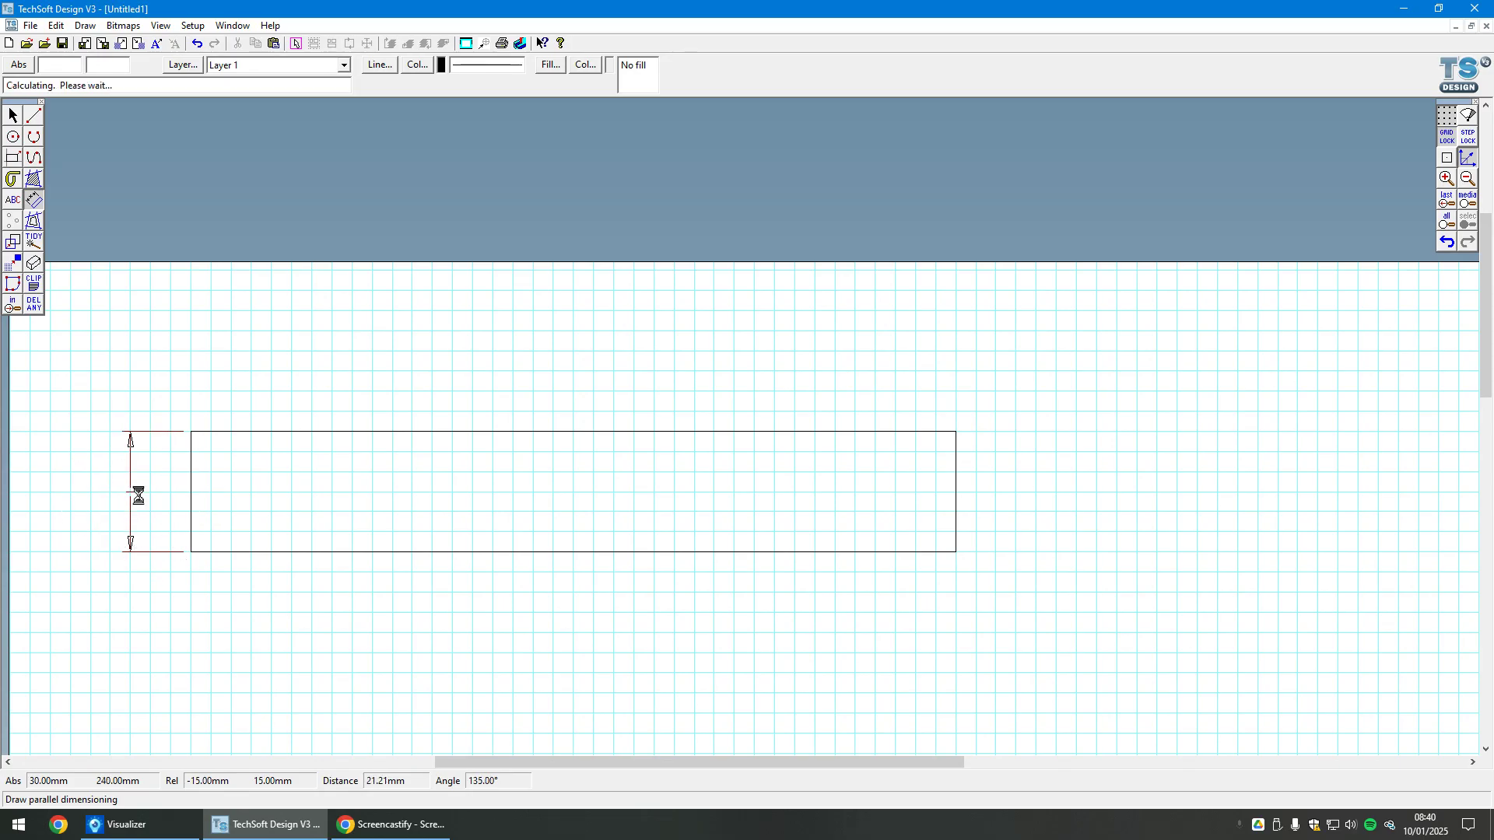
# Examine the height dimension's text, arrows and the gaps between its extension lines and the rectangle's corners.
pyautogui.click(12, 115)
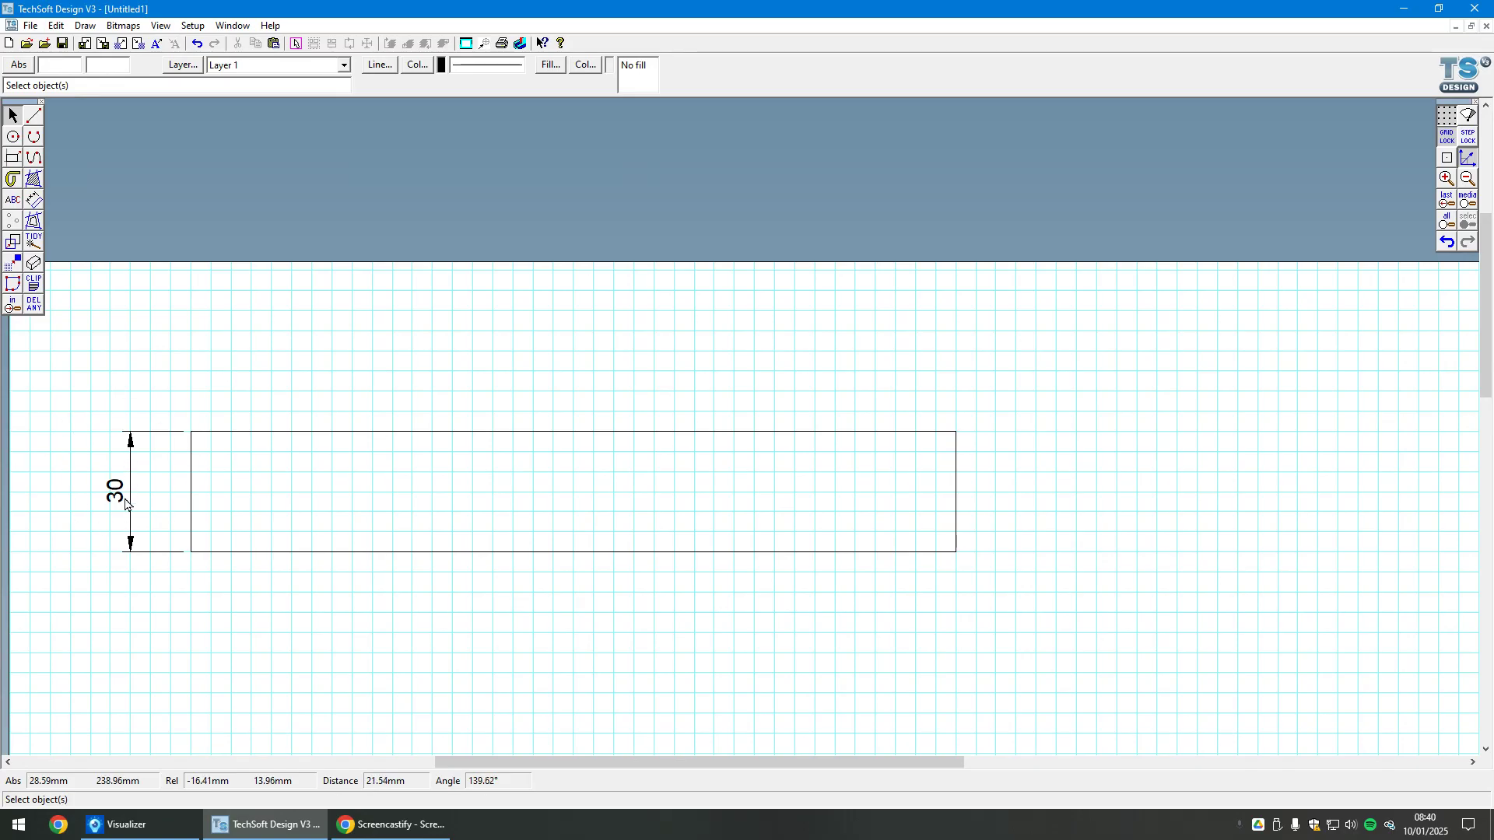
pyautogui.click(130, 495)
pyautogui.click(118, 502)
pyautogui.click(174, 553)
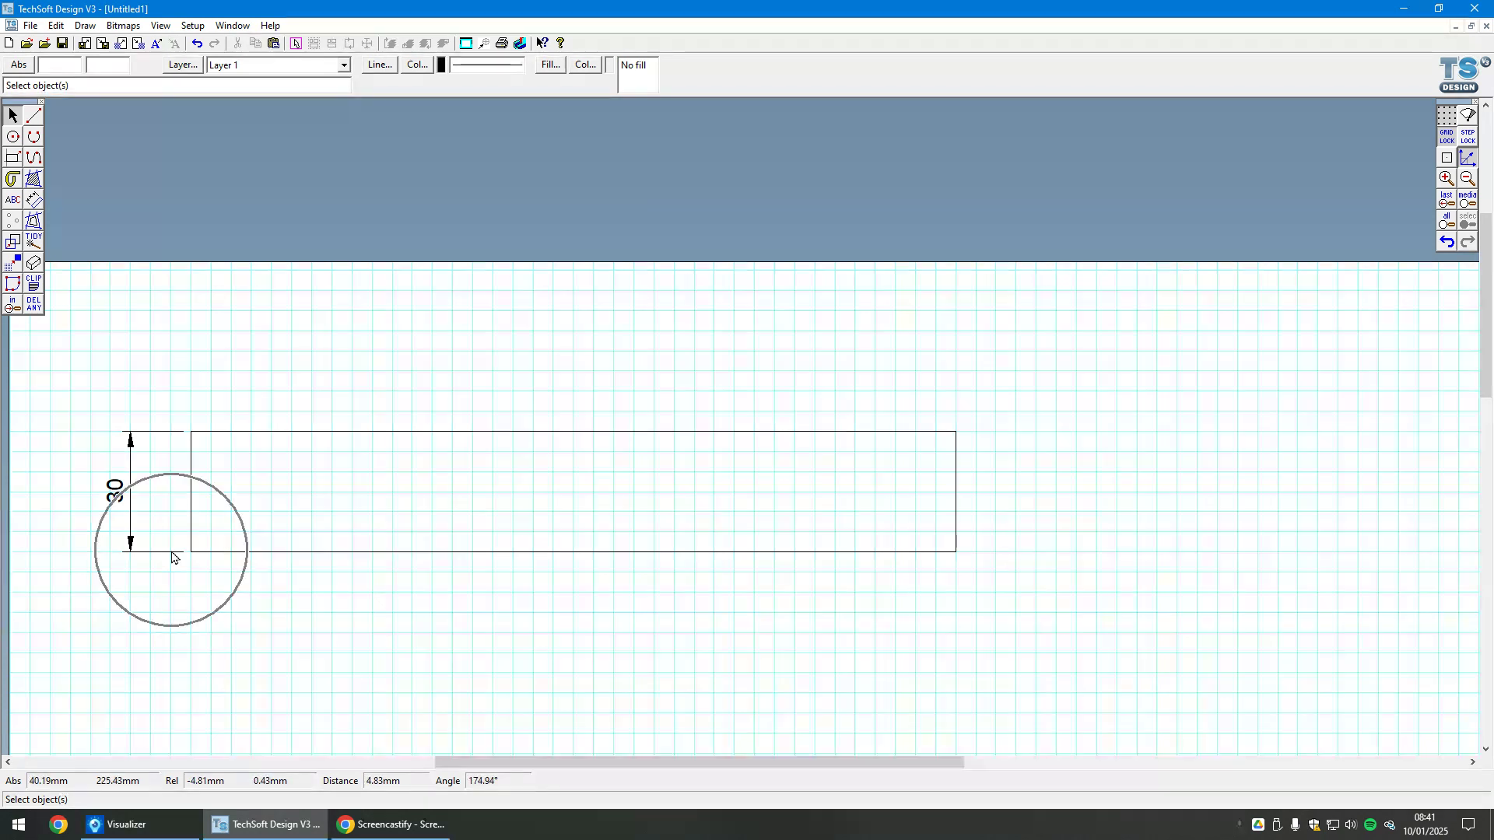
pyautogui.click(176, 435)
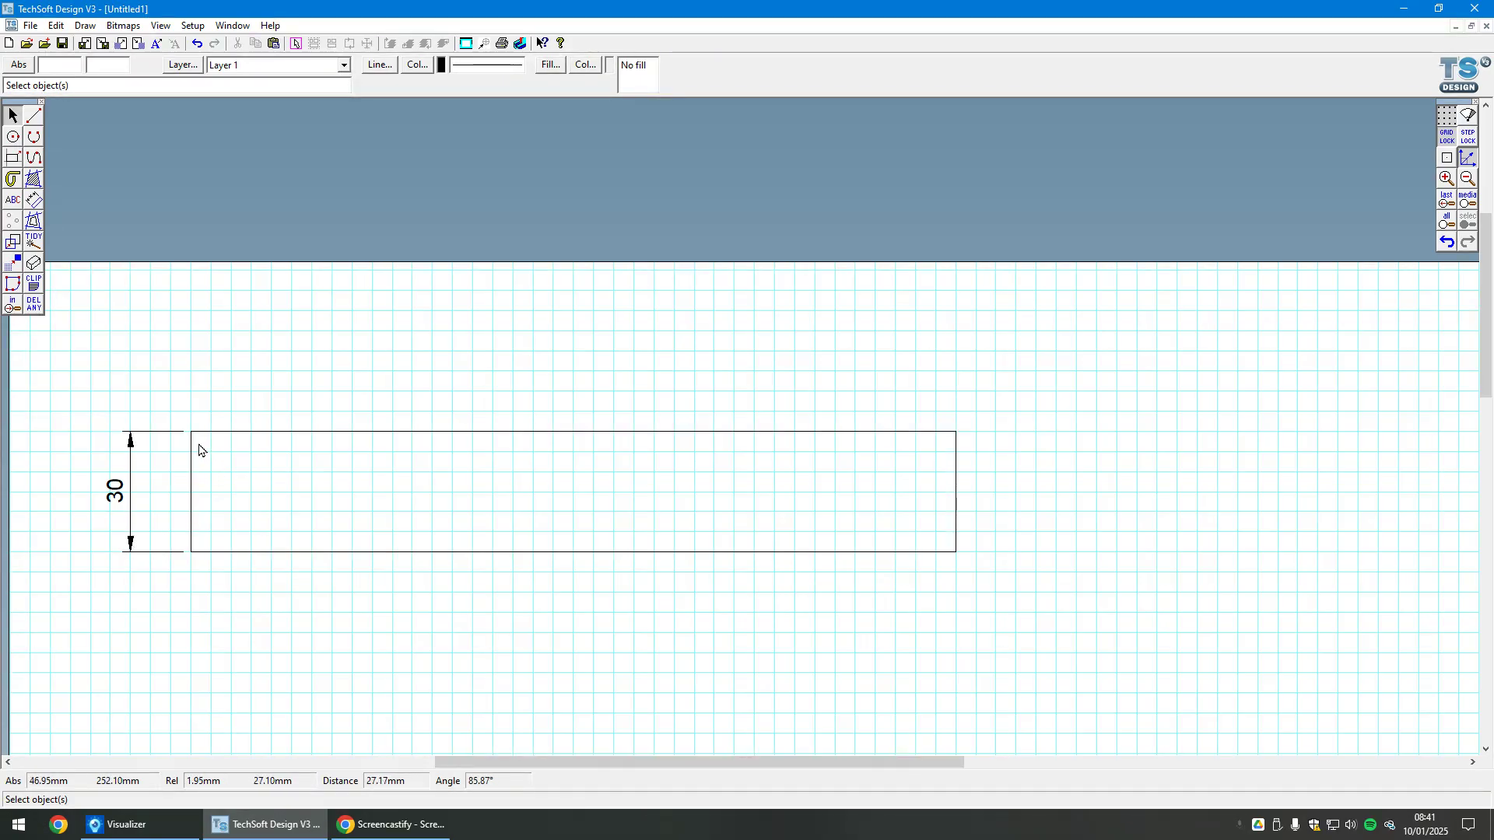
pyautogui.scroll(2, 190, 437)
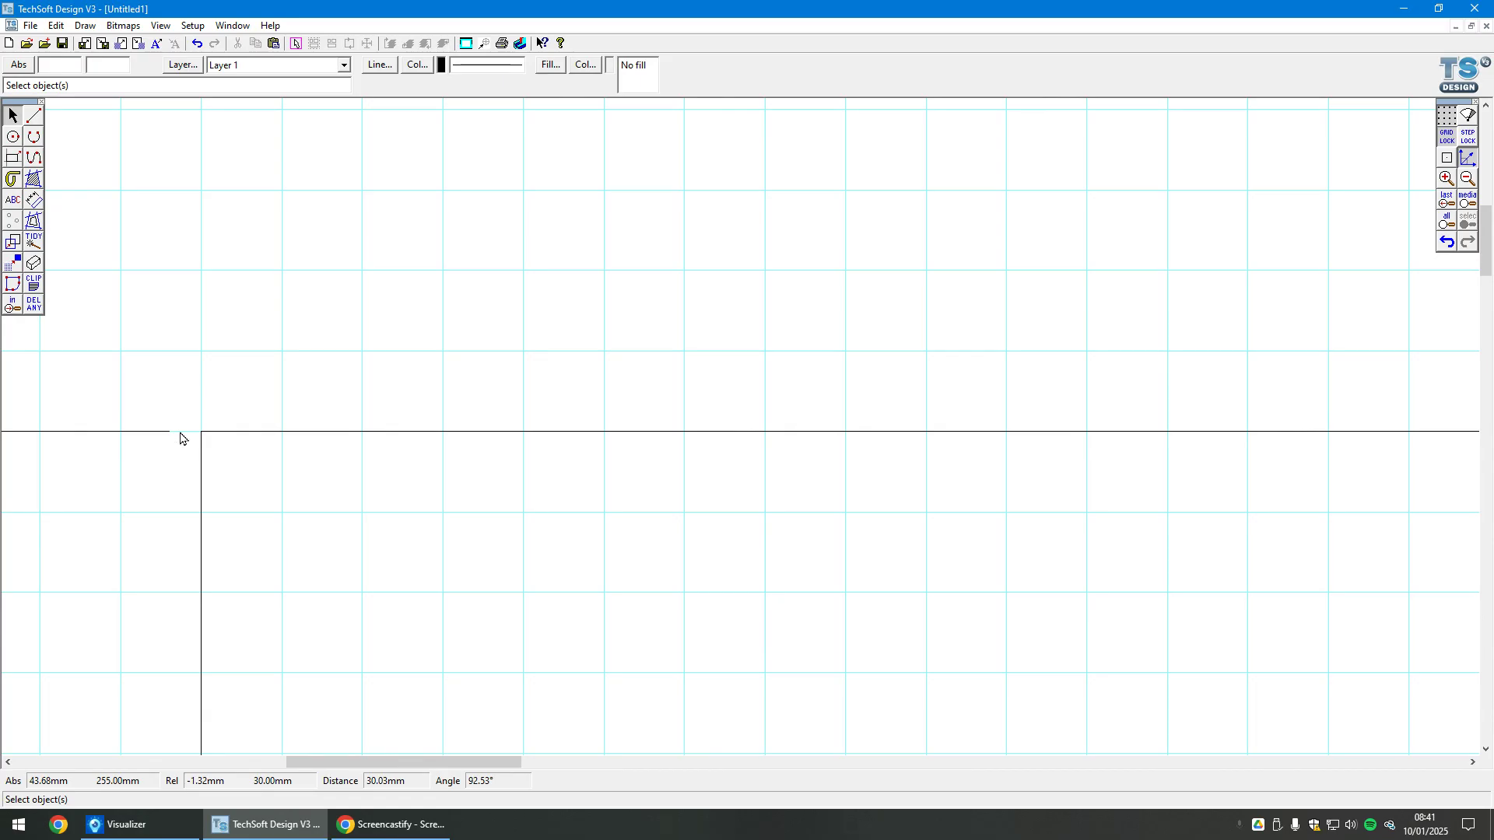
pyautogui.scroll(-3, 176, 438)
pyautogui.scroll(3, 176, 603)
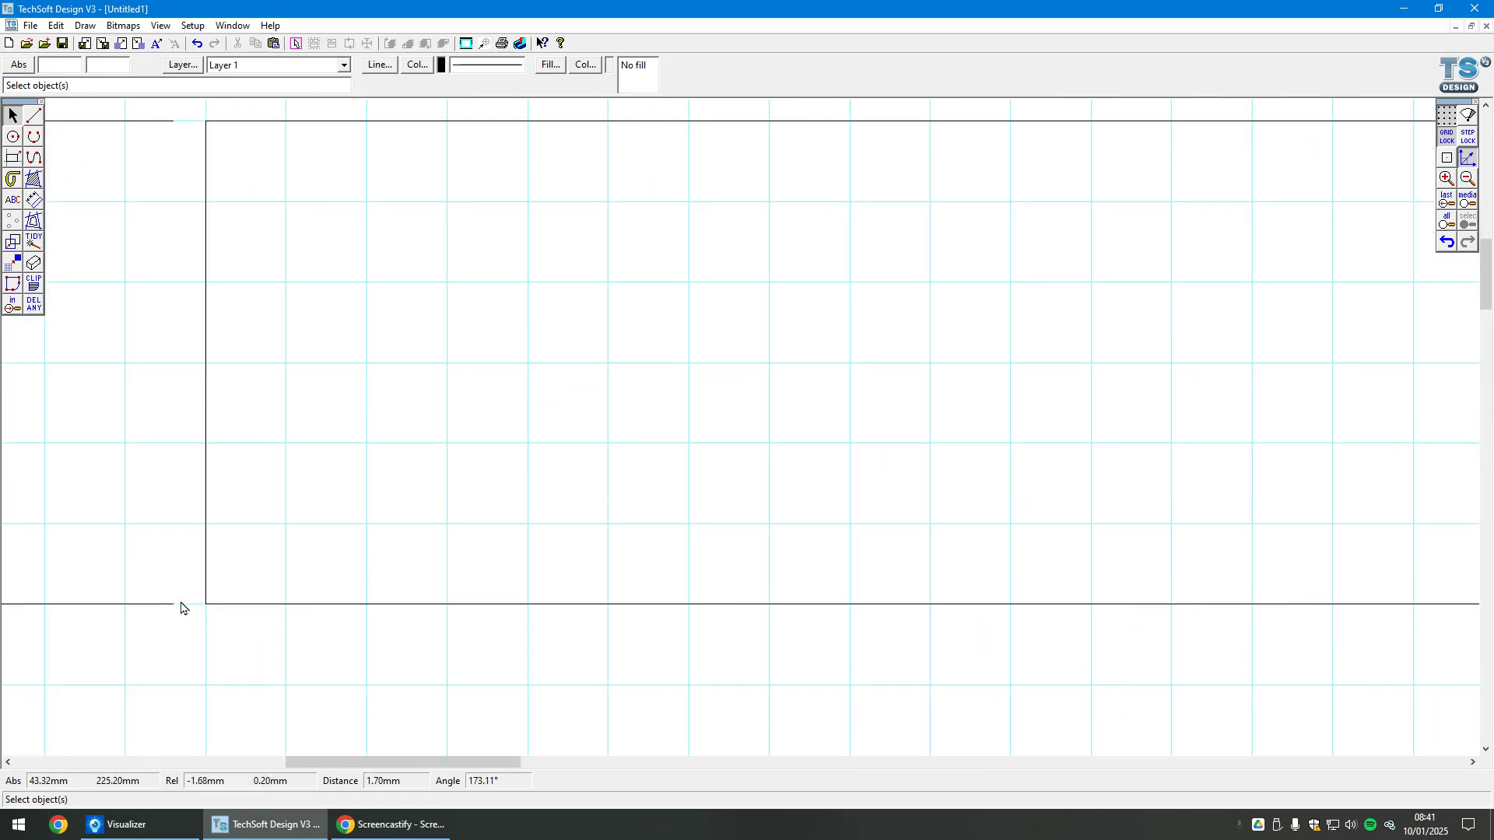
pyautogui.scroll(-3, 184, 605)
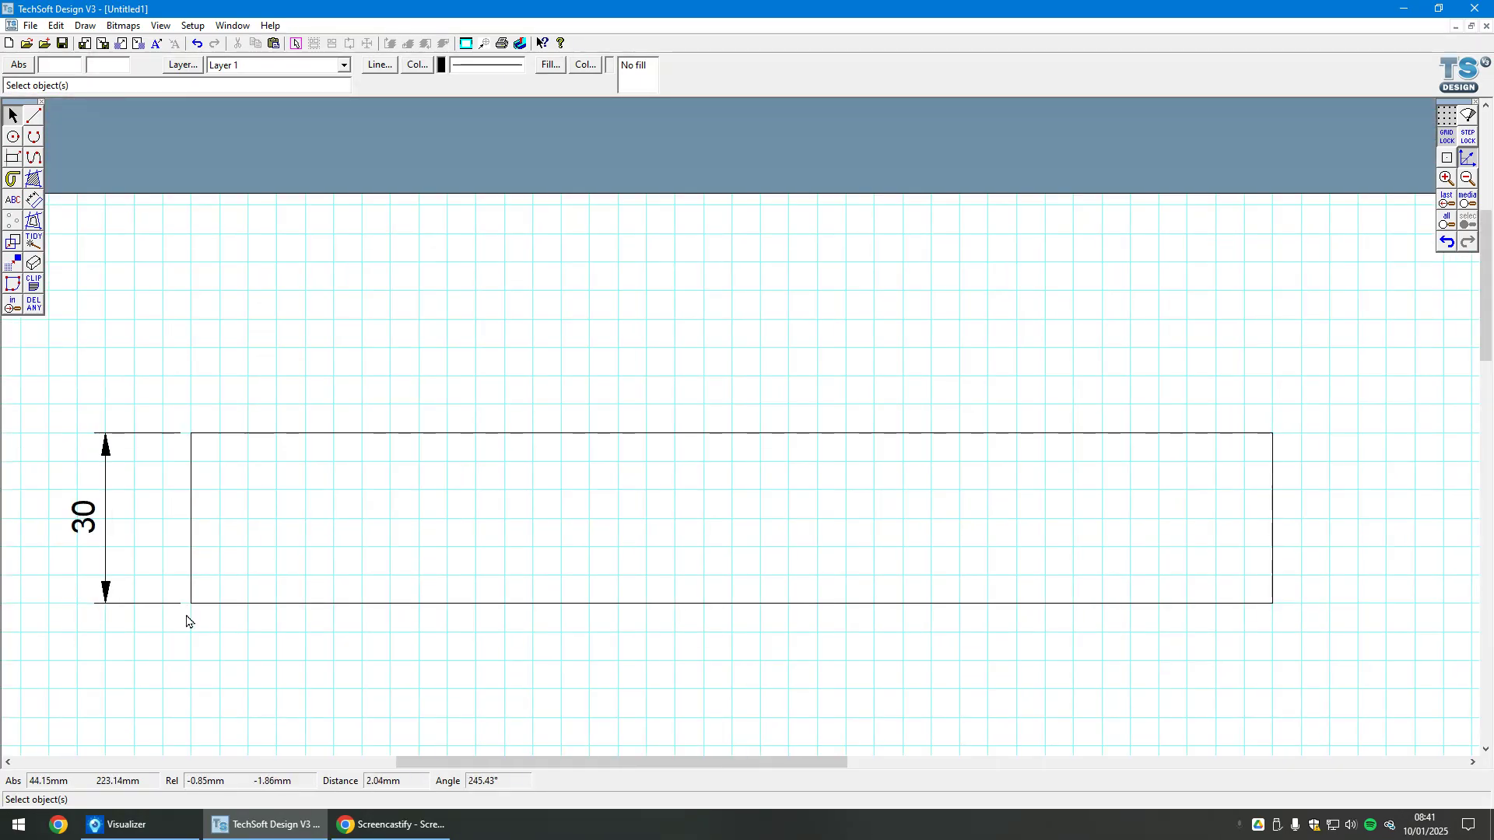
pyautogui.scroll(-1, 187, 618)
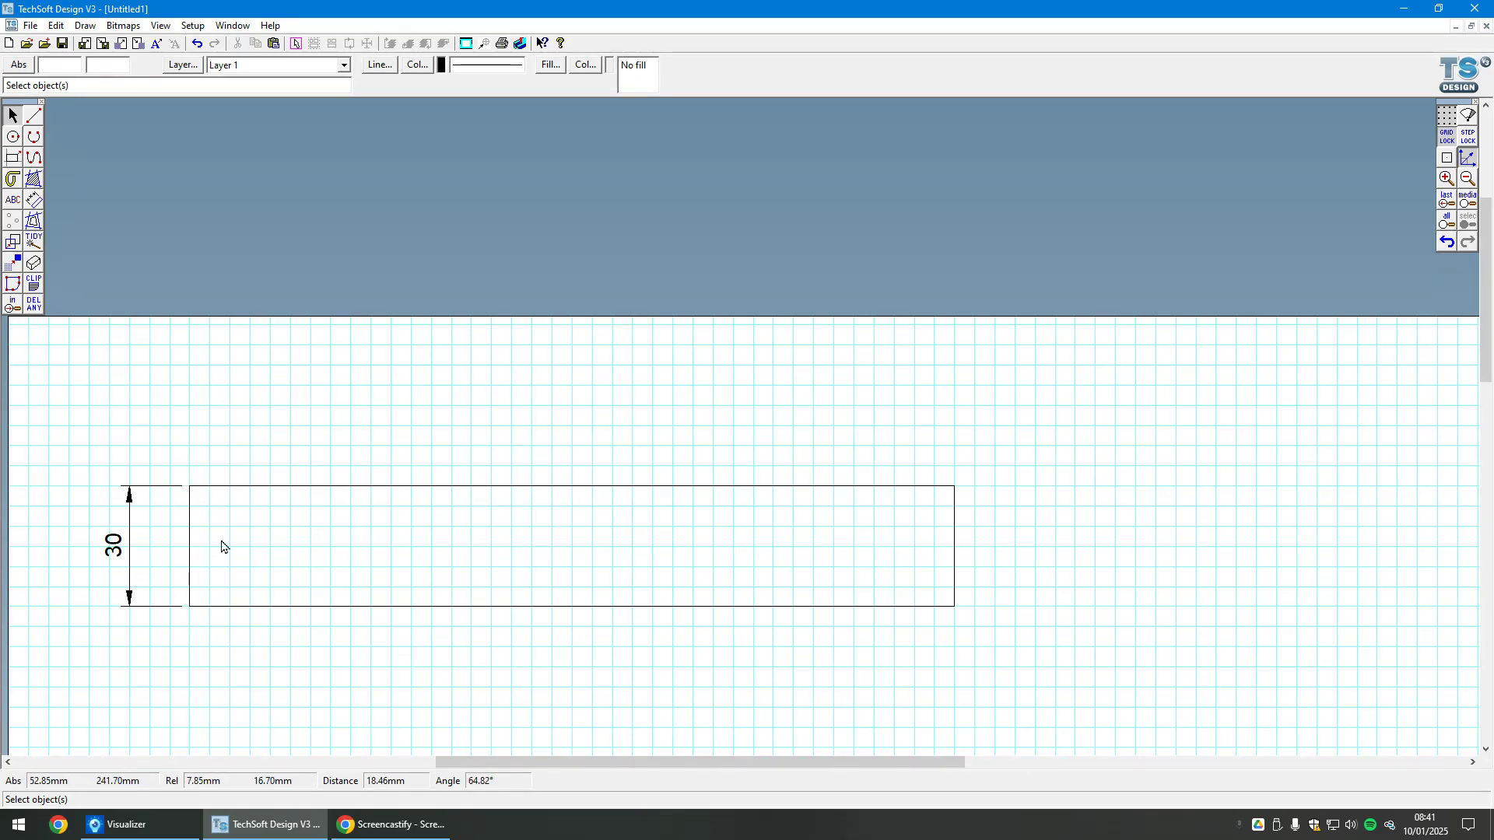
# Add a parallel dimension for the rectangle's length, with the dimension line 15 mm below its lower edge.
pyautogui.click(35, 200)
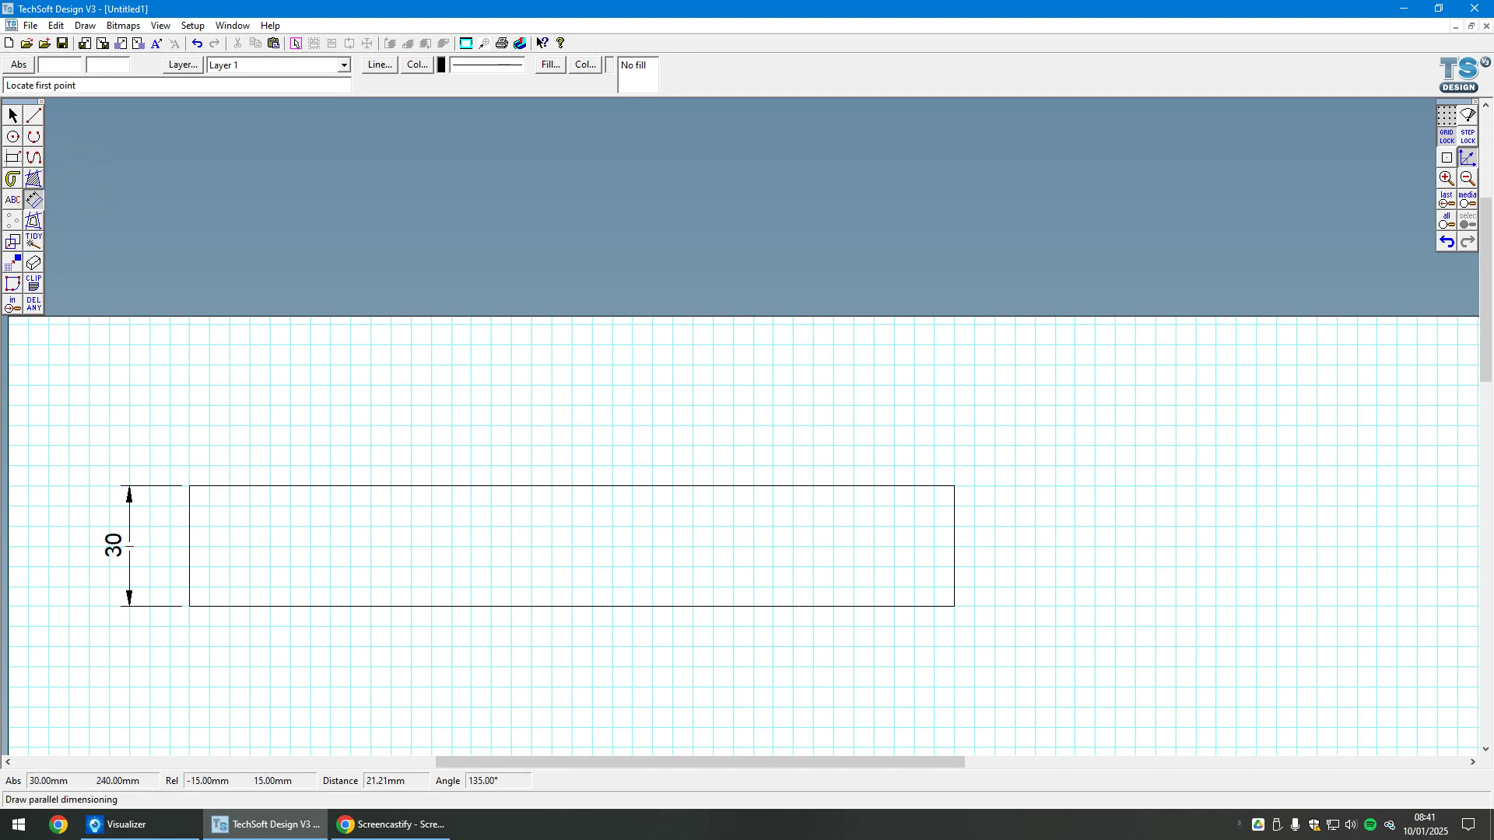
pyautogui.click(189, 606)
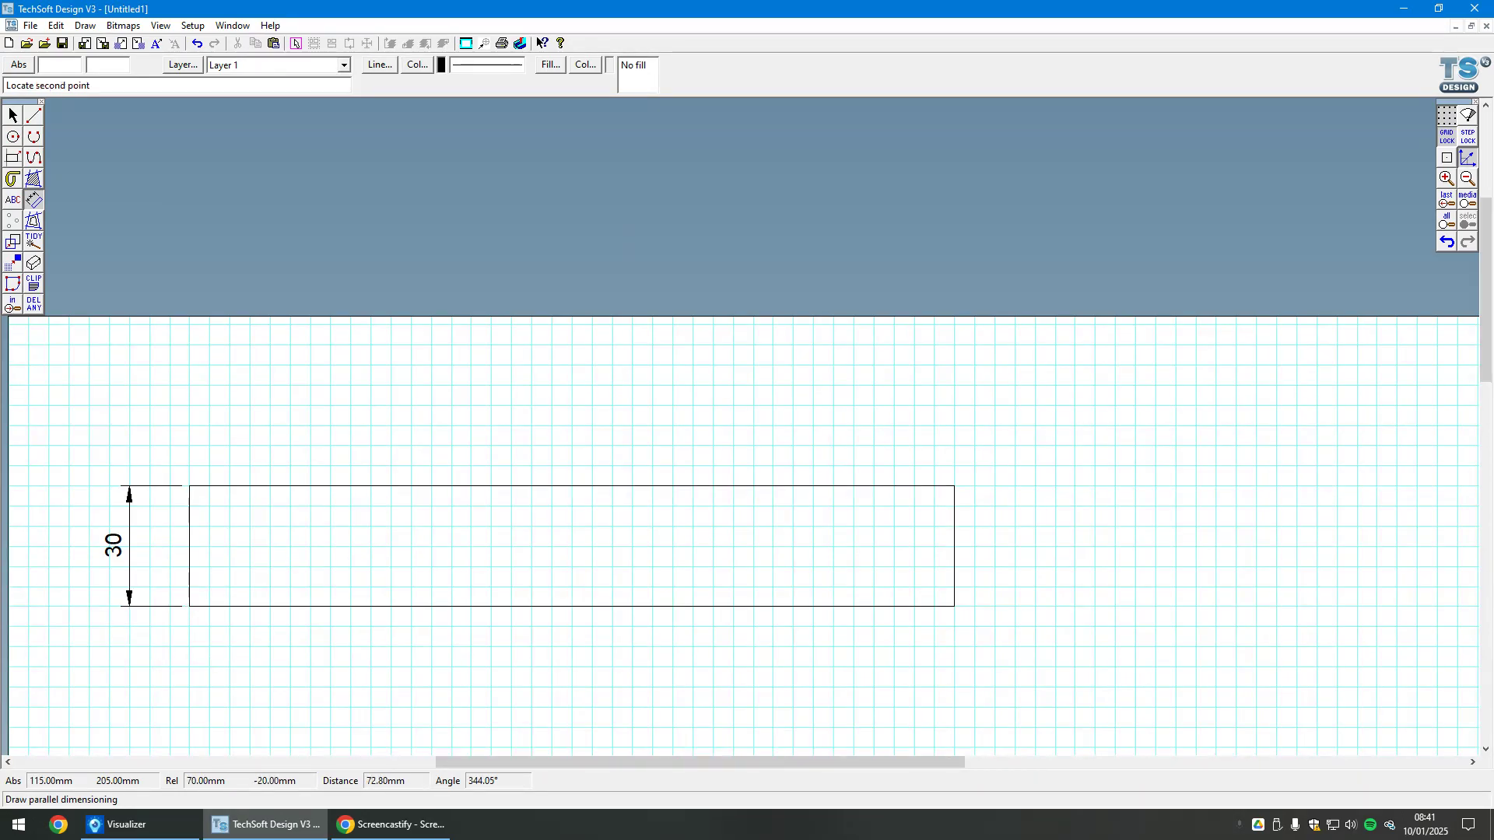
pyautogui.click(954, 606)
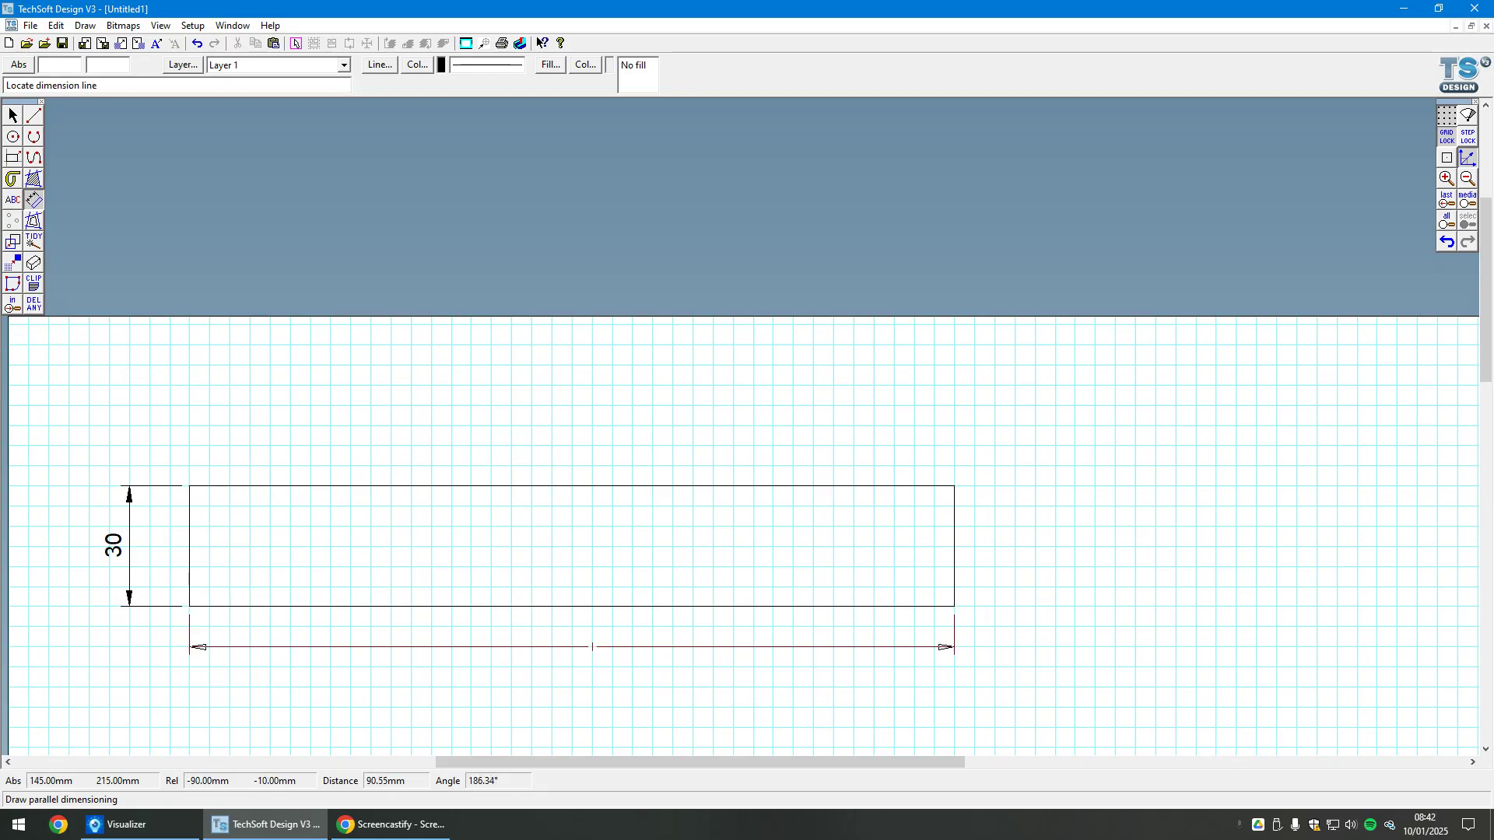
pyautogui.click(572, 667)
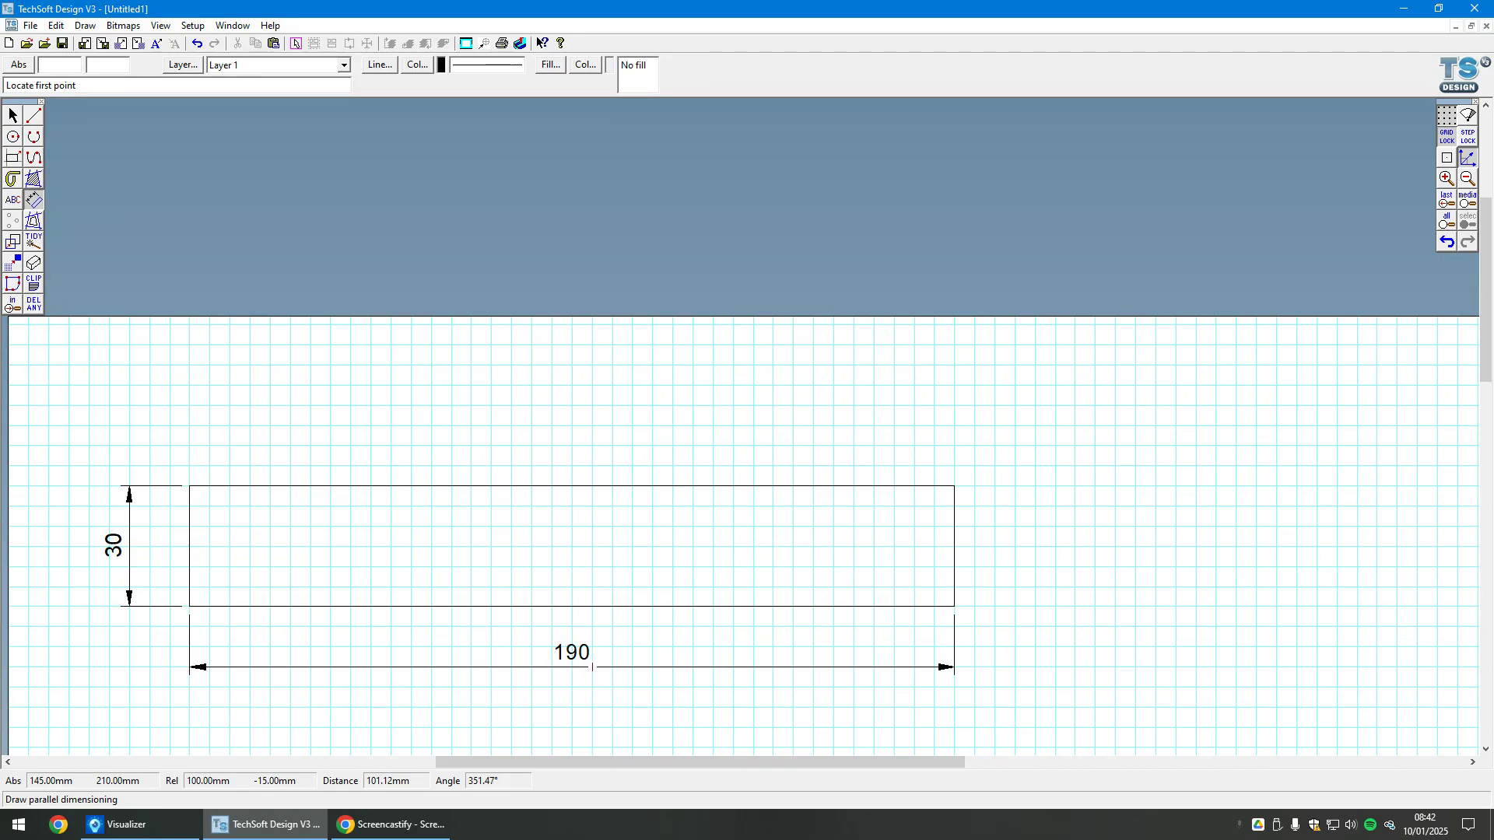
# Examine the corner radius in the finished reference ruler drawing "2024-12 Ruler for YT v03" and return to the untitled drawing.
pyautogui.moveTo(177, 197); pyautogui.dragTo(817, 172)
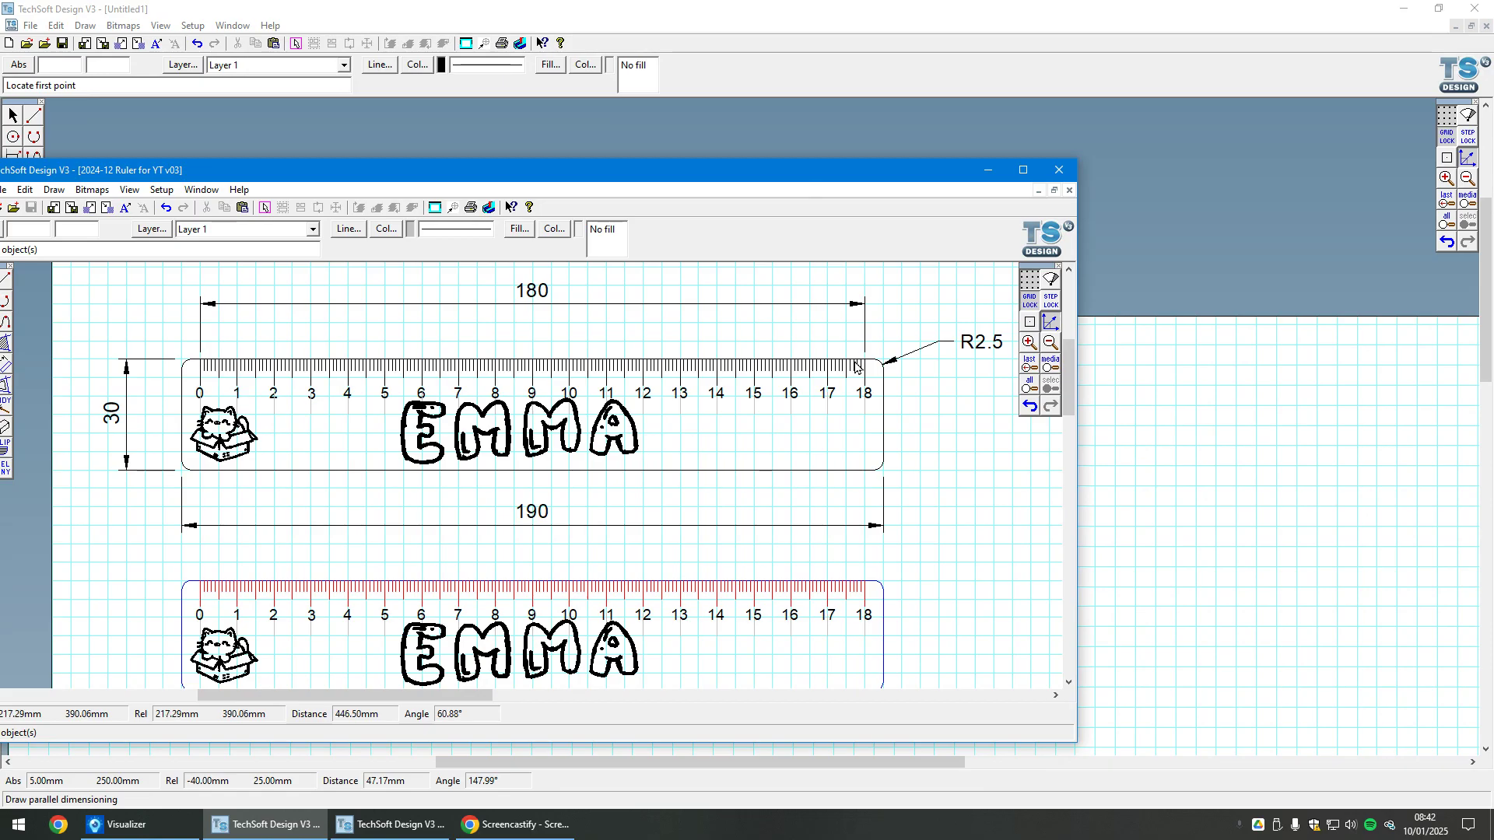
pyautogui.moveTo(843, 171); pyautogui.dragTo(787, 176)
pyautogui.hotkey('alt', 'F4')
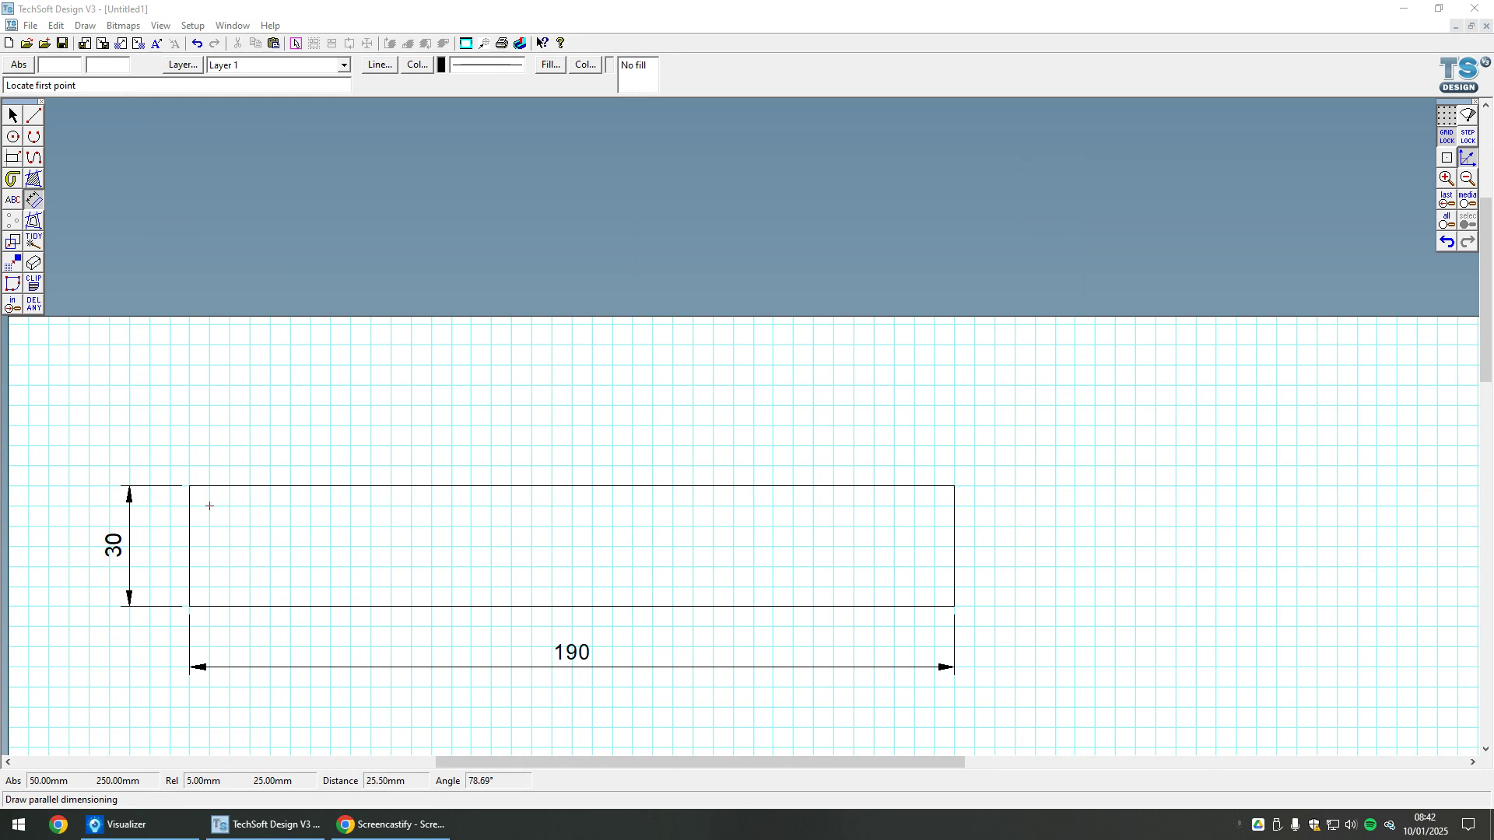
pyautogui.click(35, 158)
pyautogui.click(35, 159)
pyautogui.click(34, 159)
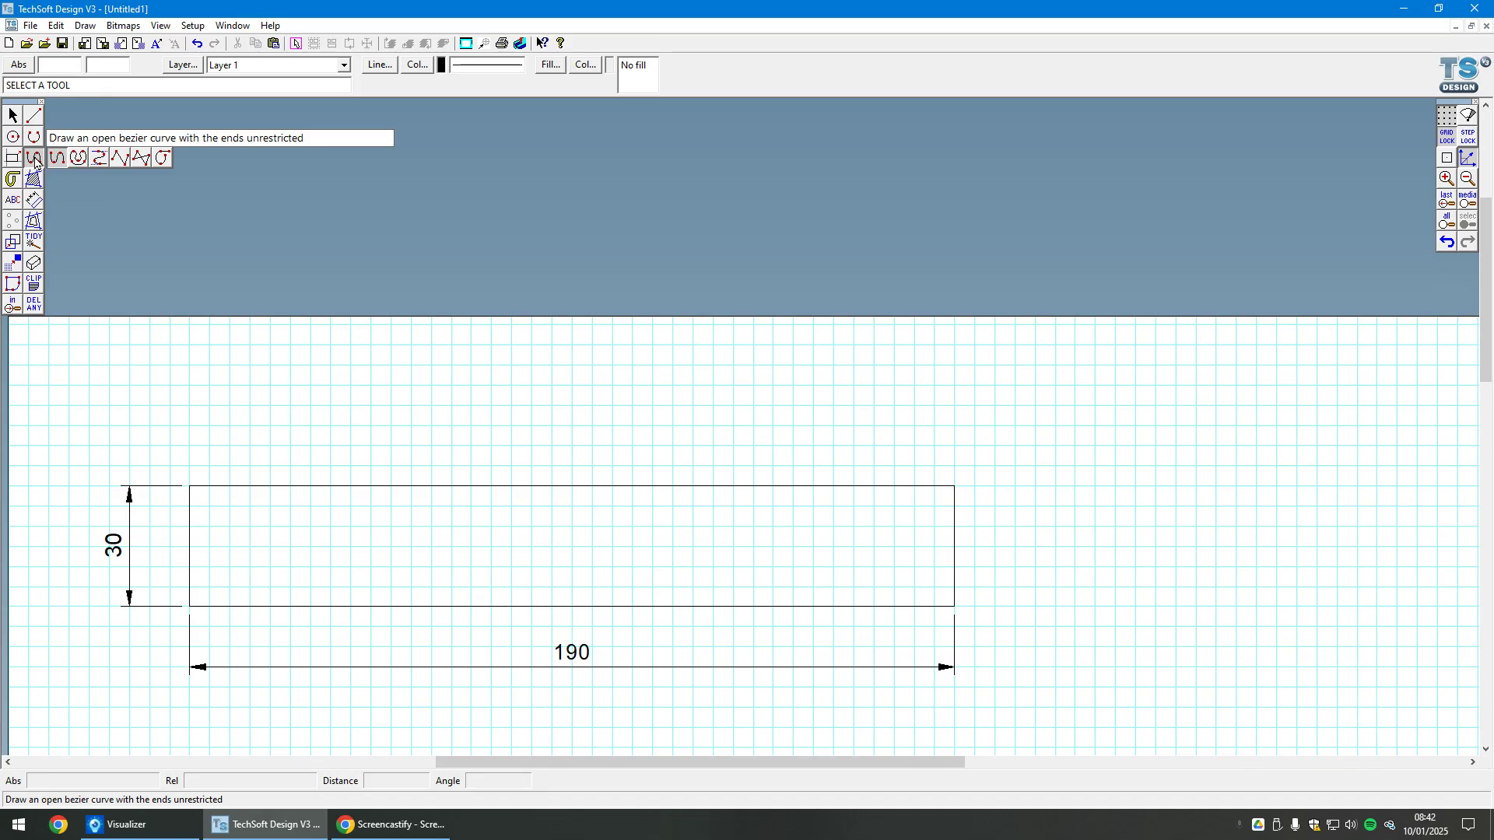
pyautogui.click(34, 159)
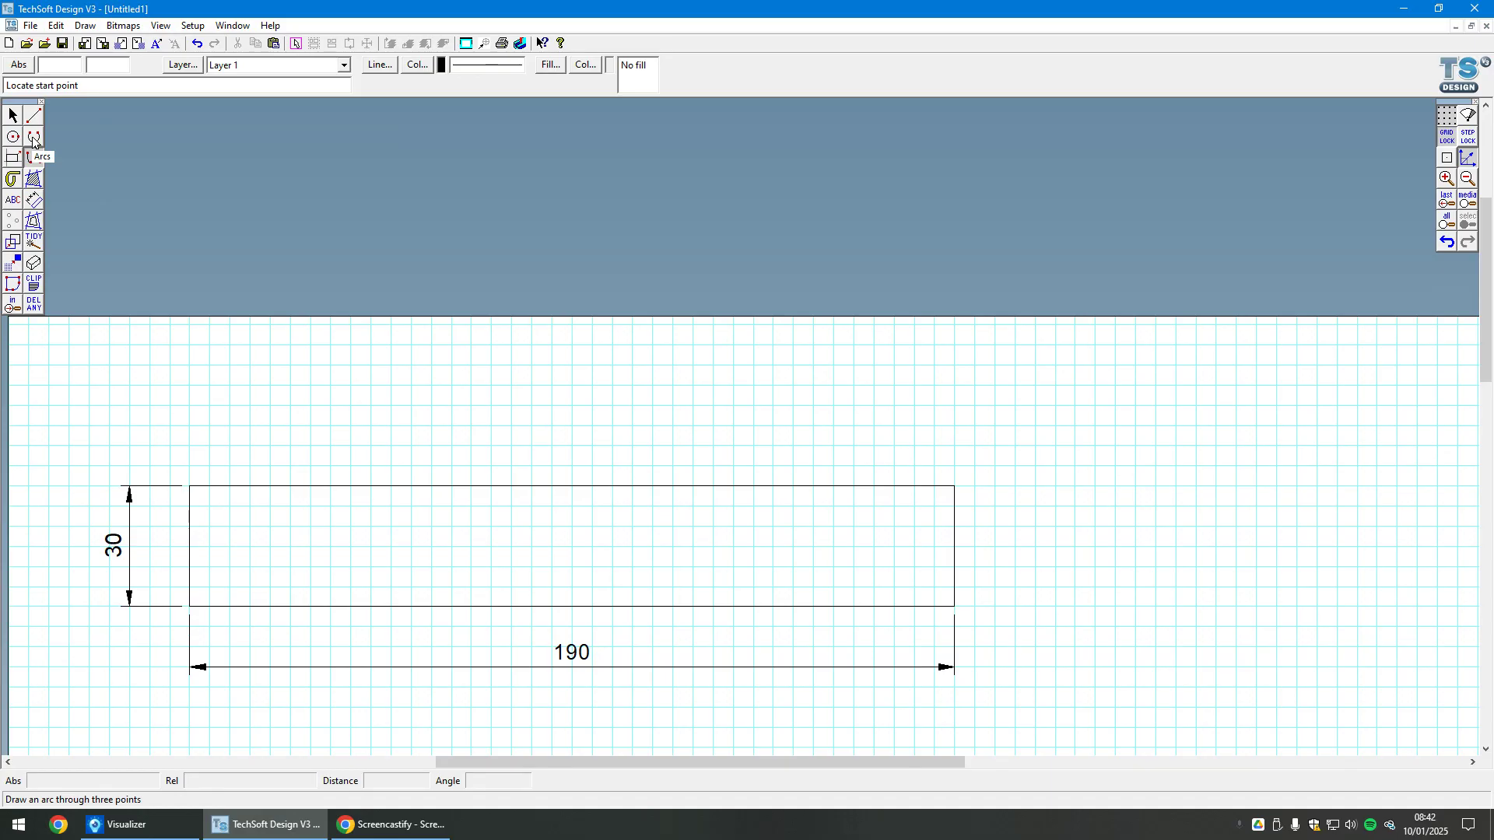
# Set the fillet radius to 2.5 mm and round the rectangle's upper-right corner with a filleted arc.
pyautogui.click(34, 141)
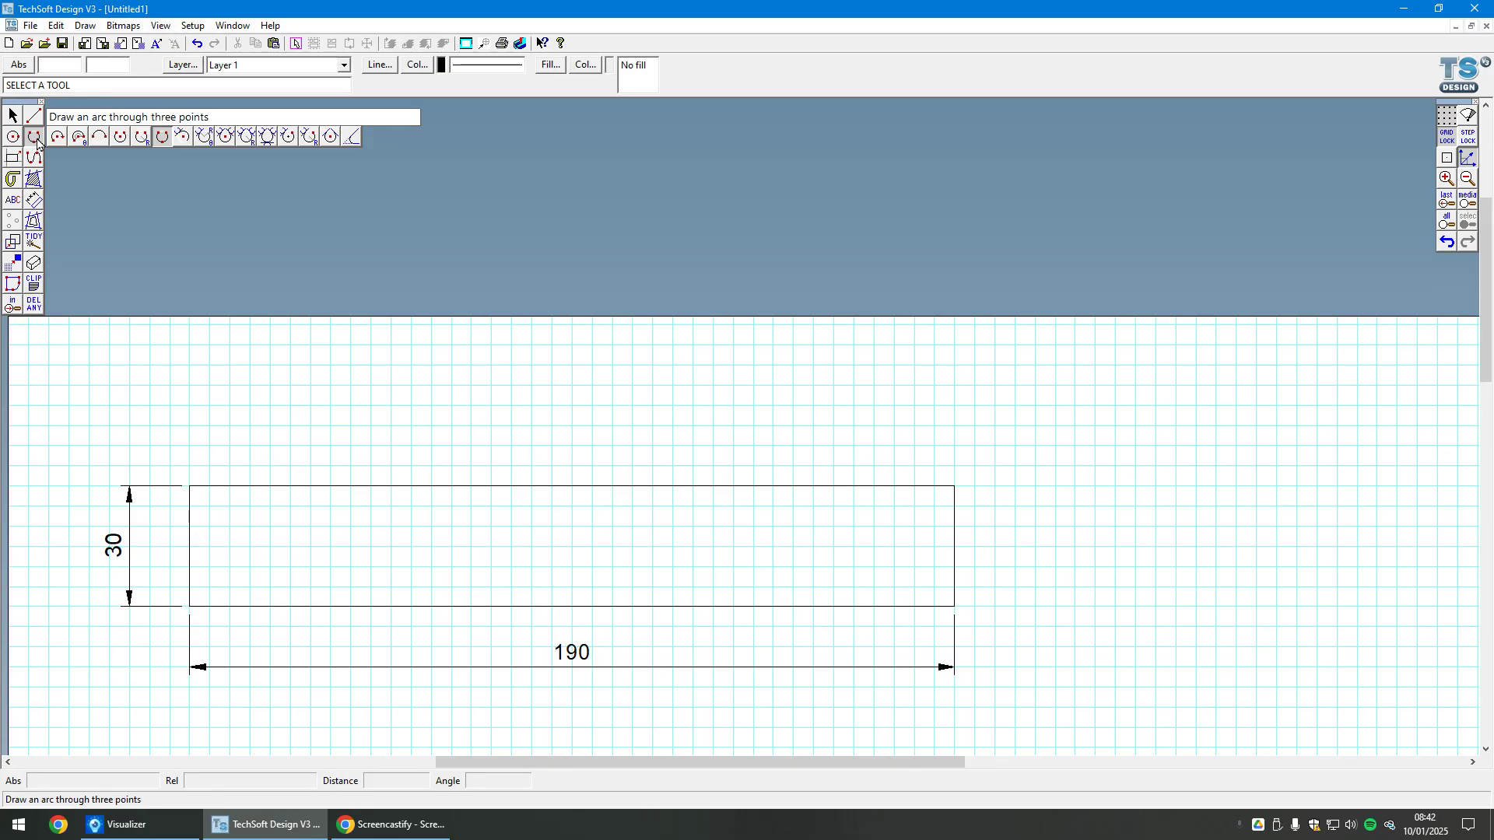
pyautogui.click(352, 140)
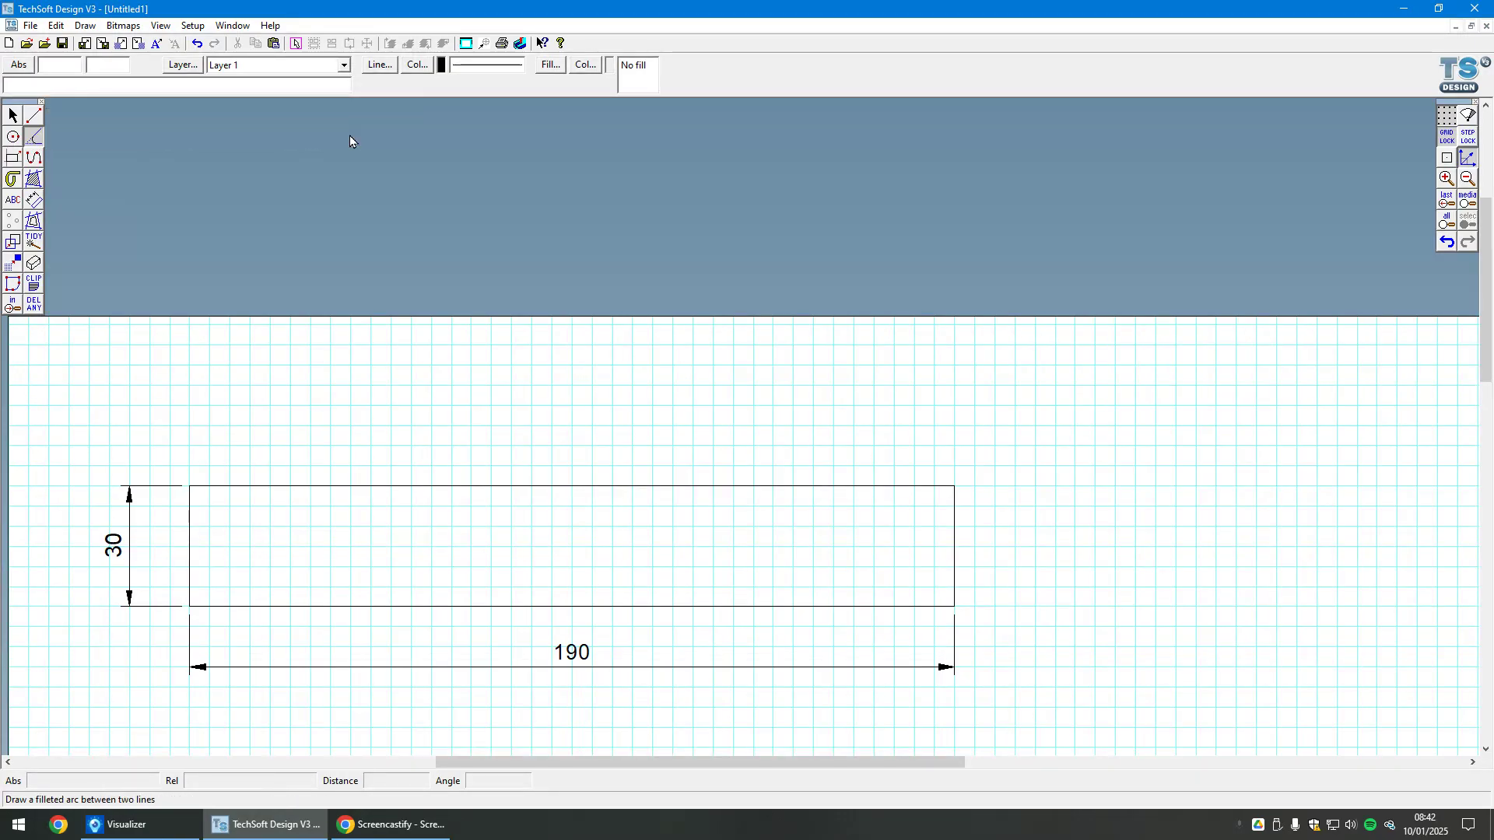
pyautogui.moveTo(748, 351); pyautogui.dragTo(640, 269)
pyautogui.write('2.5mm')
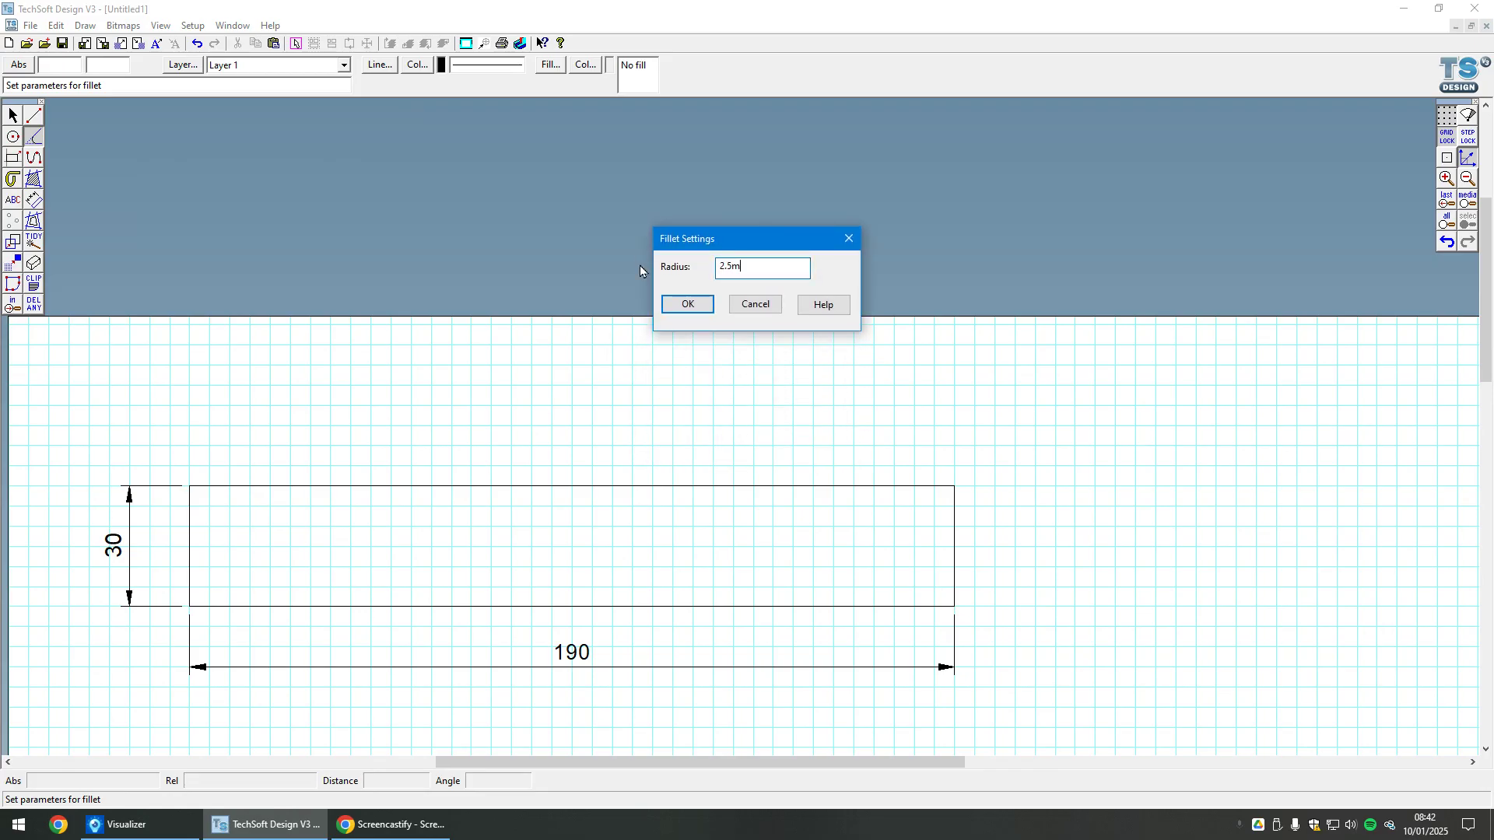
pyautogui.press('BackSpace')
pyautogui.press('BackSpace')
pyautogui.click(696, 305)
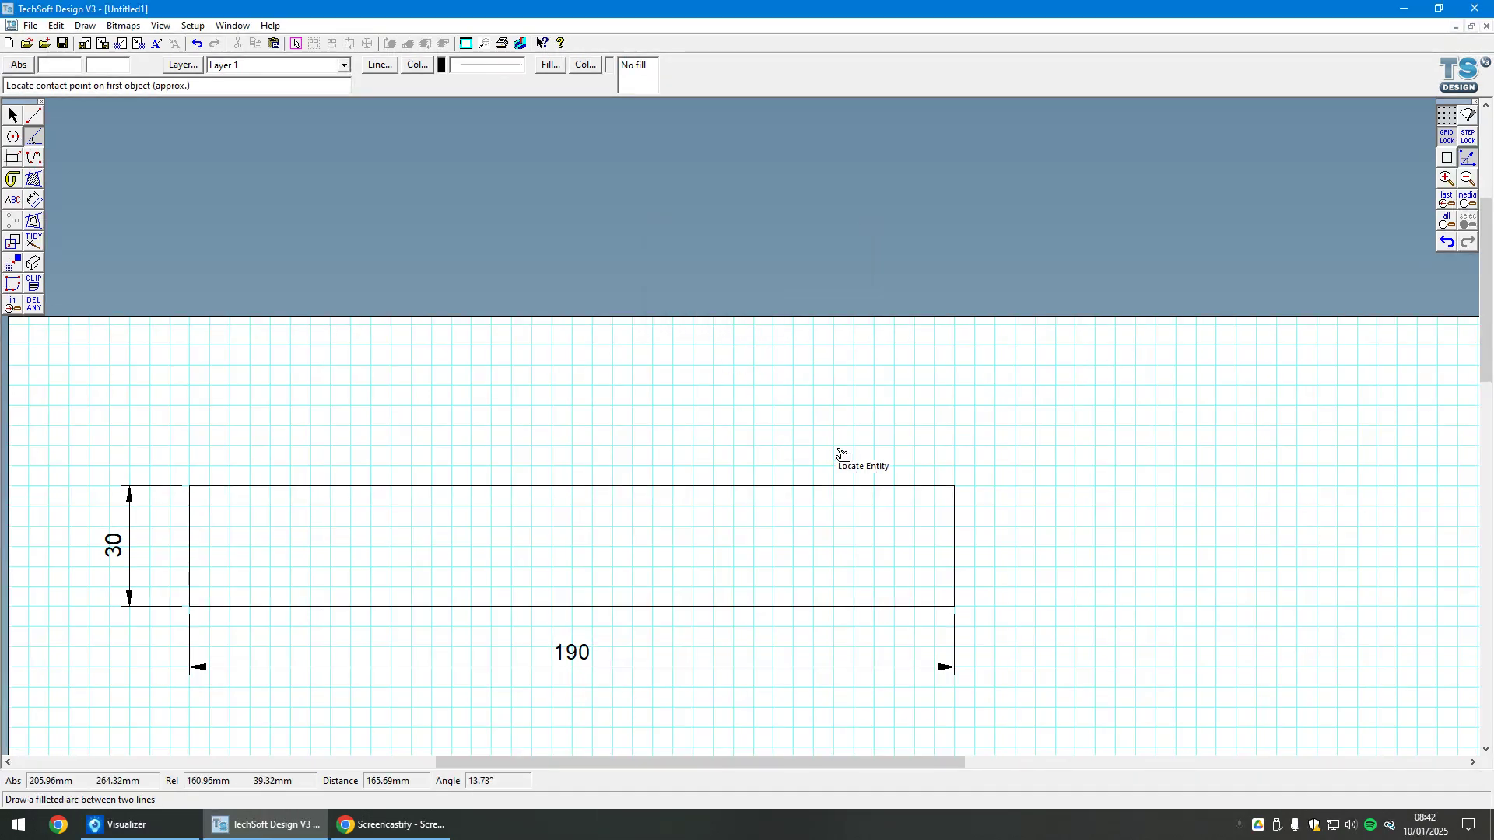
pyautogui.click(932, 490)
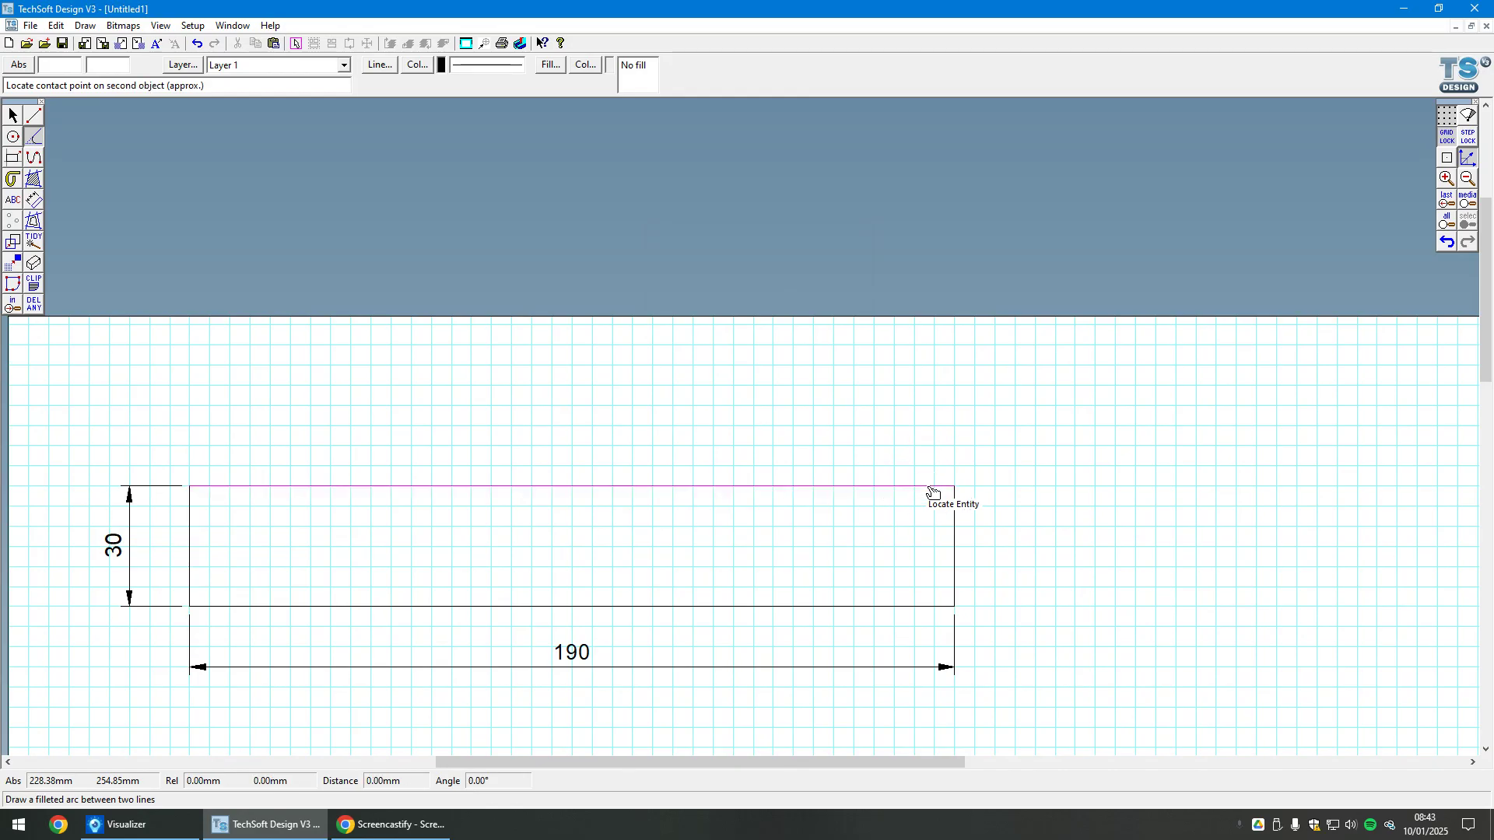
pyautogui.click(963, 529)
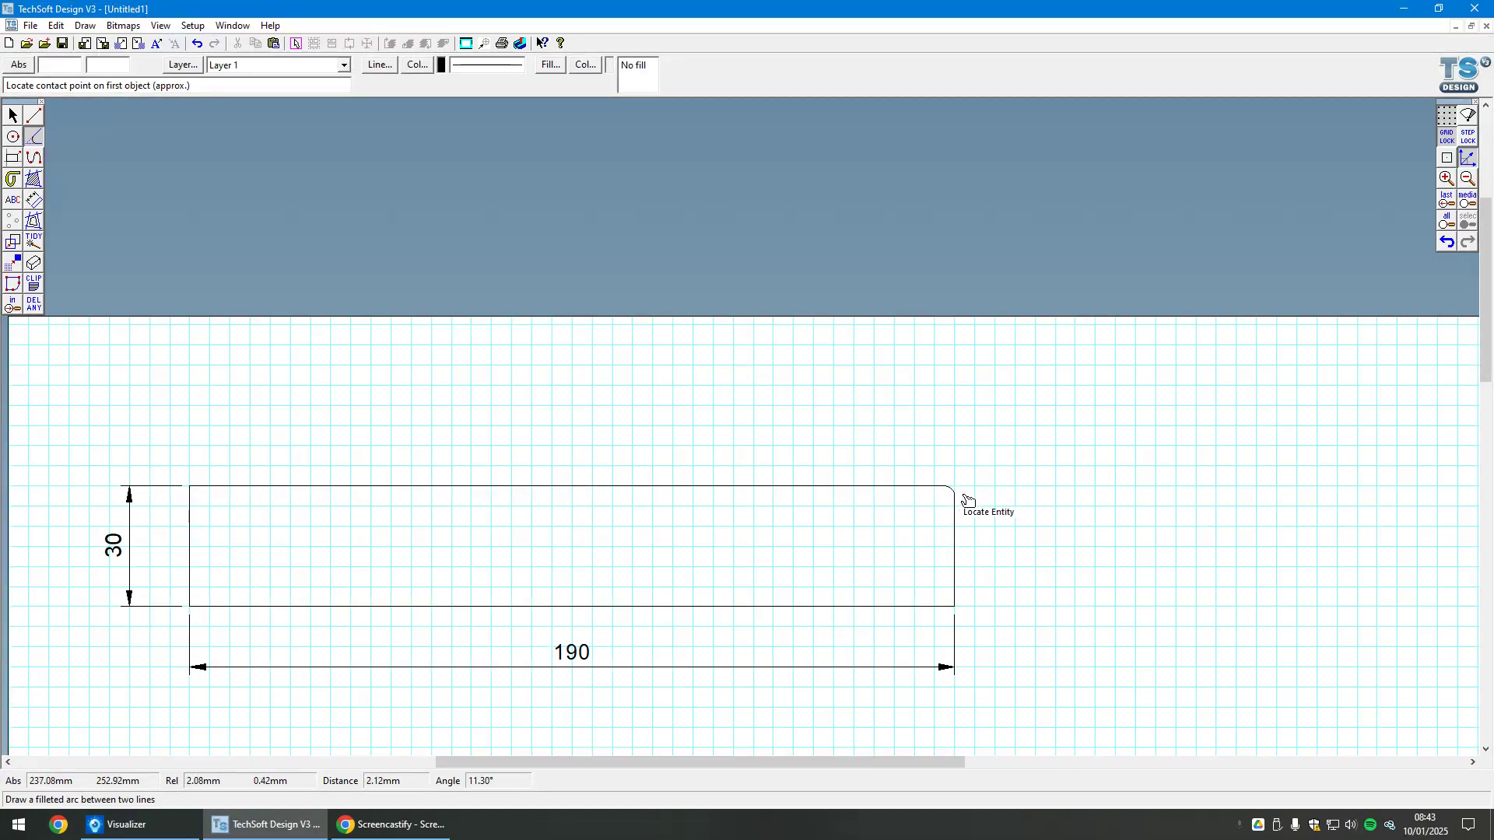
# Round the rectangle's lower-right, lower-left and upper-left corners with the same fillet.
pyautogui.click(963, 574)
pyautogui.click(924, 608)
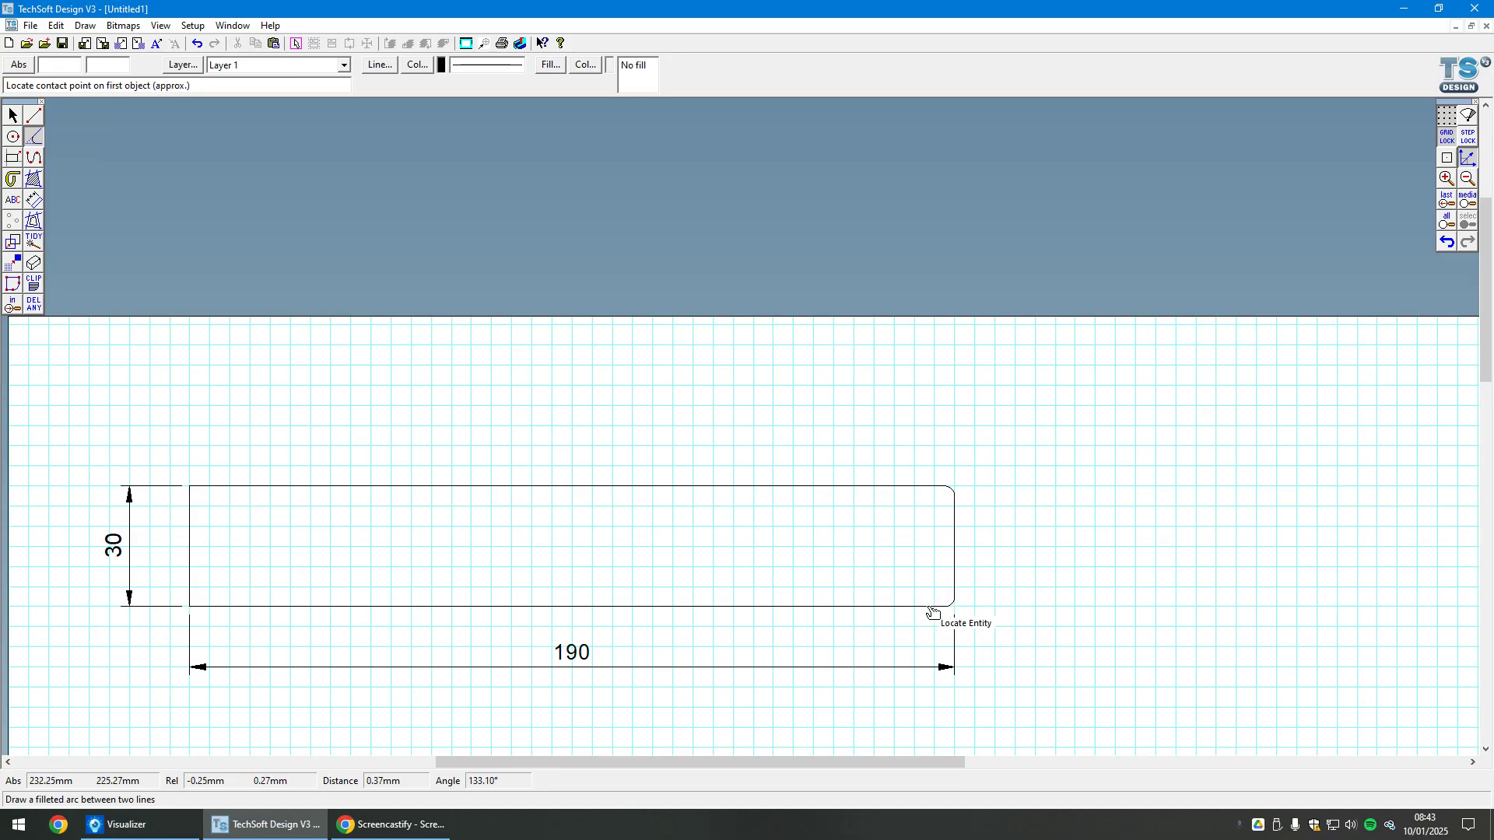
pyautogui.click(260, 609)
pyautogui.click(194, 587)
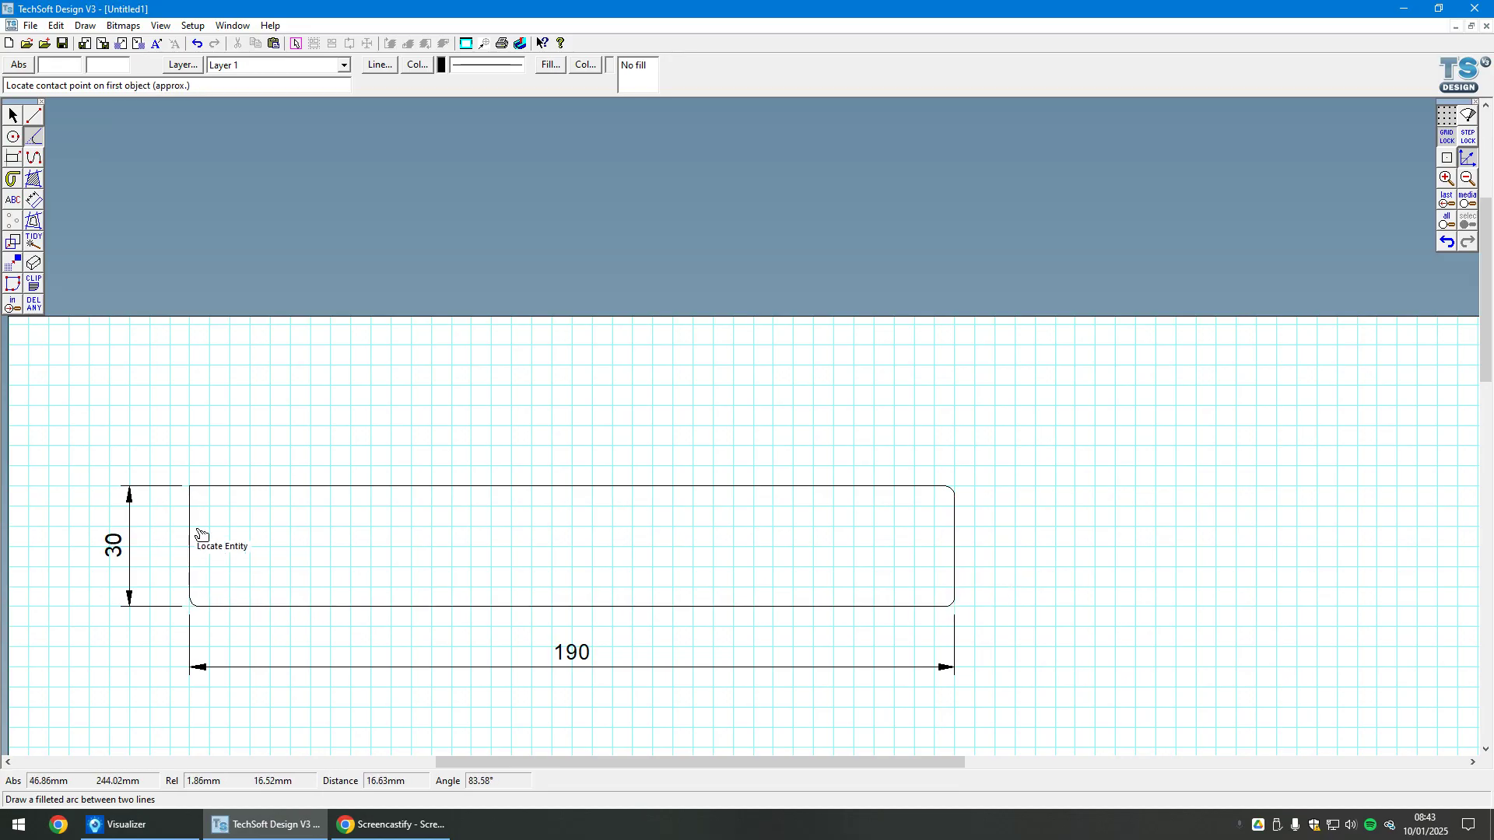
pyautogui.click(194, 521)
pyautogui.click(235, 488)
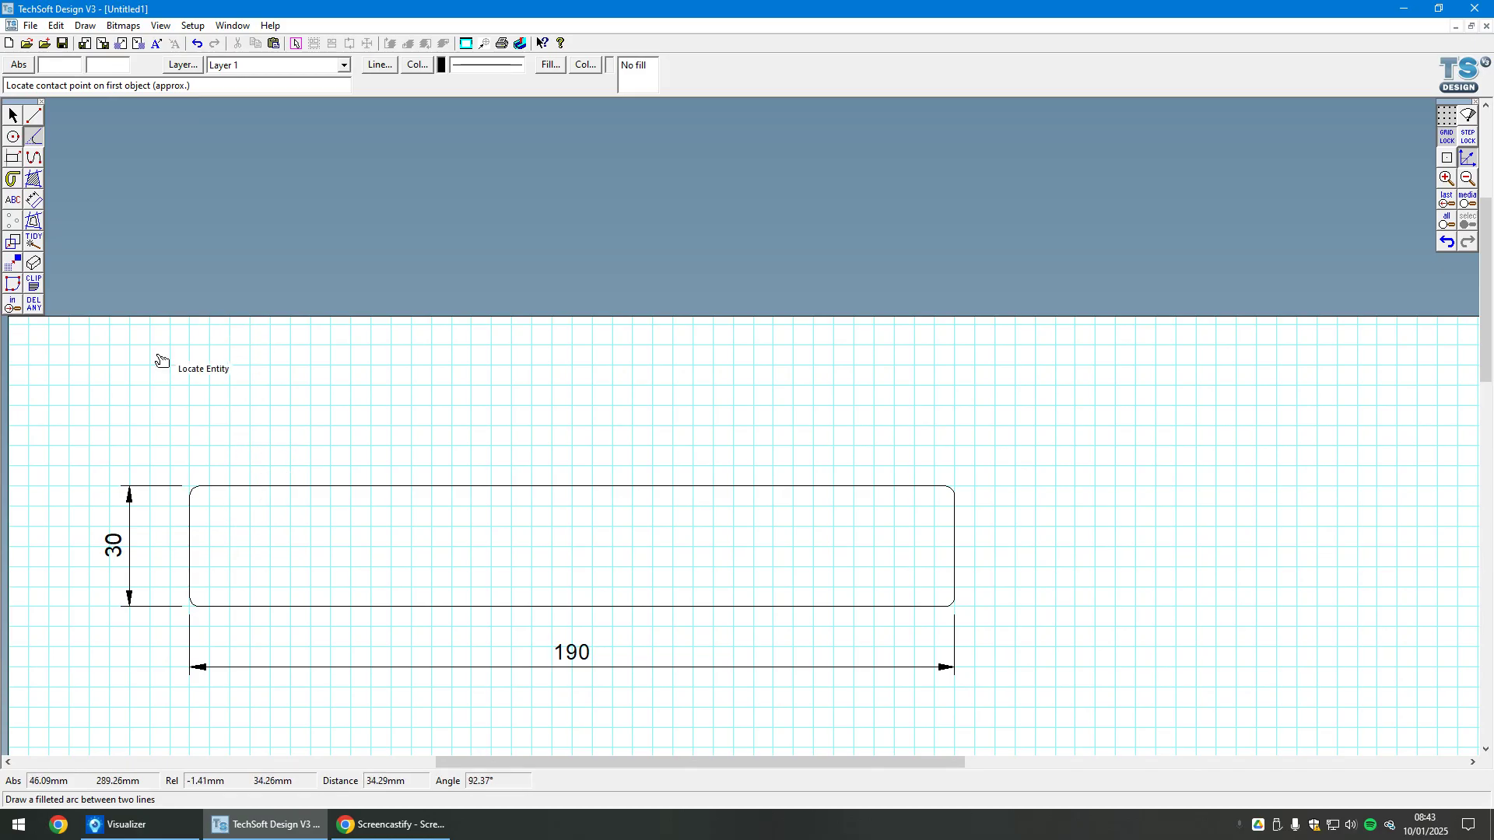
# Add a radius dimension to the upper-right corner arc, with its leader running up and to the right outside the ruler.
pyautogui.click(34, 205)
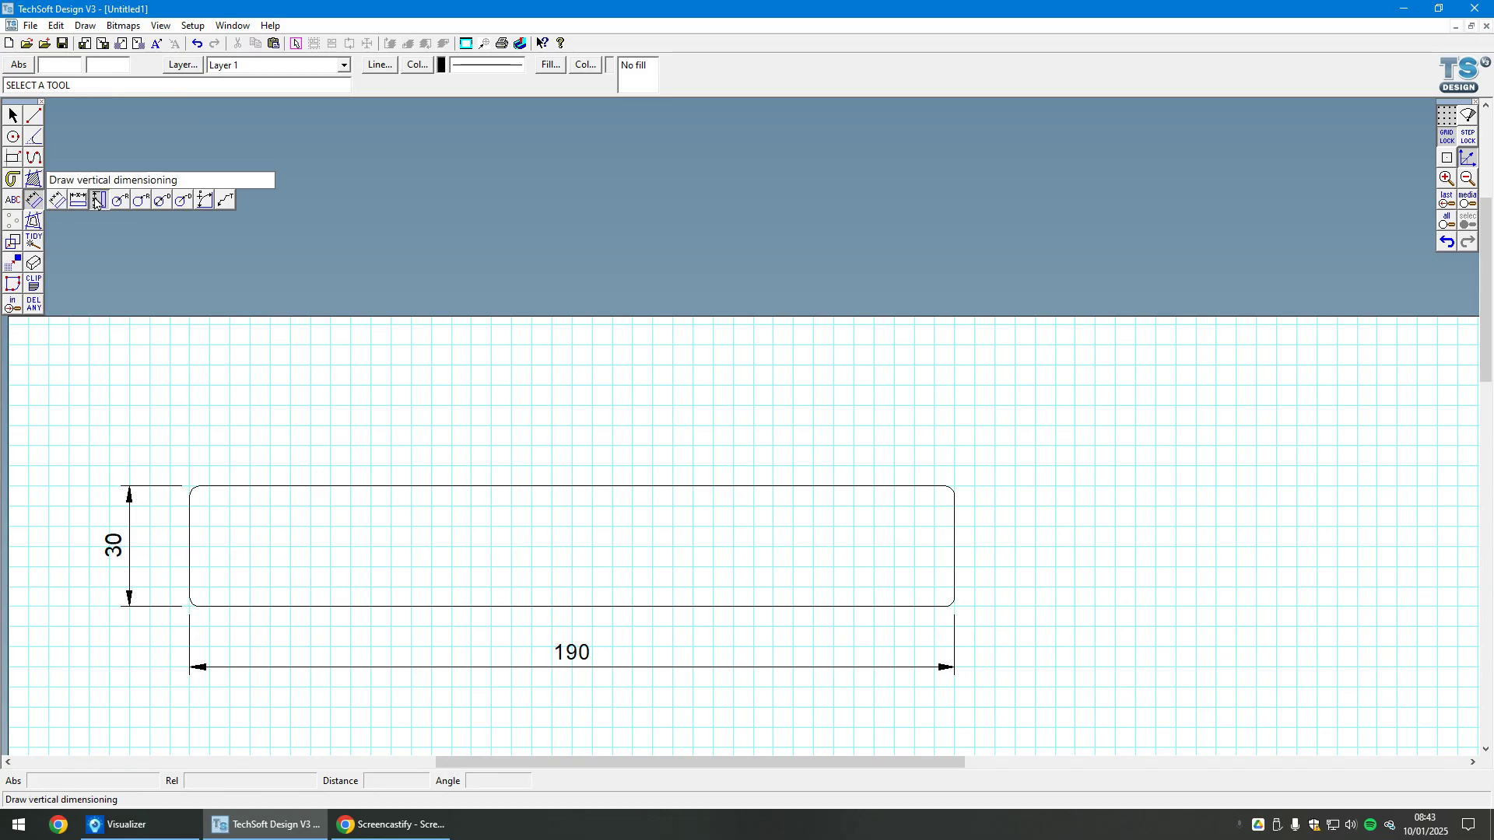
pyautogui.click(141, 201)
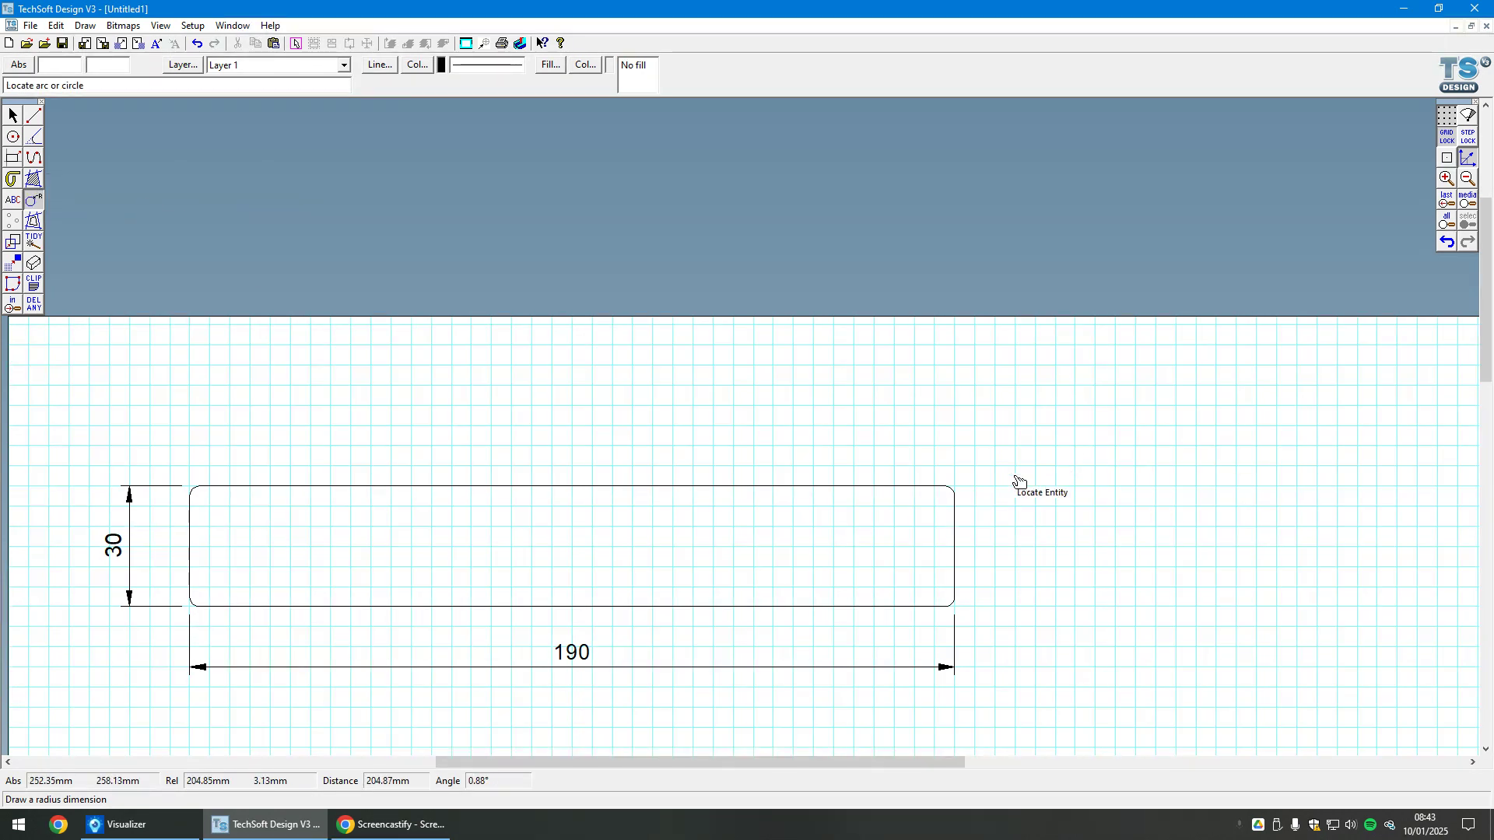
pyautogui.click(960, 490)
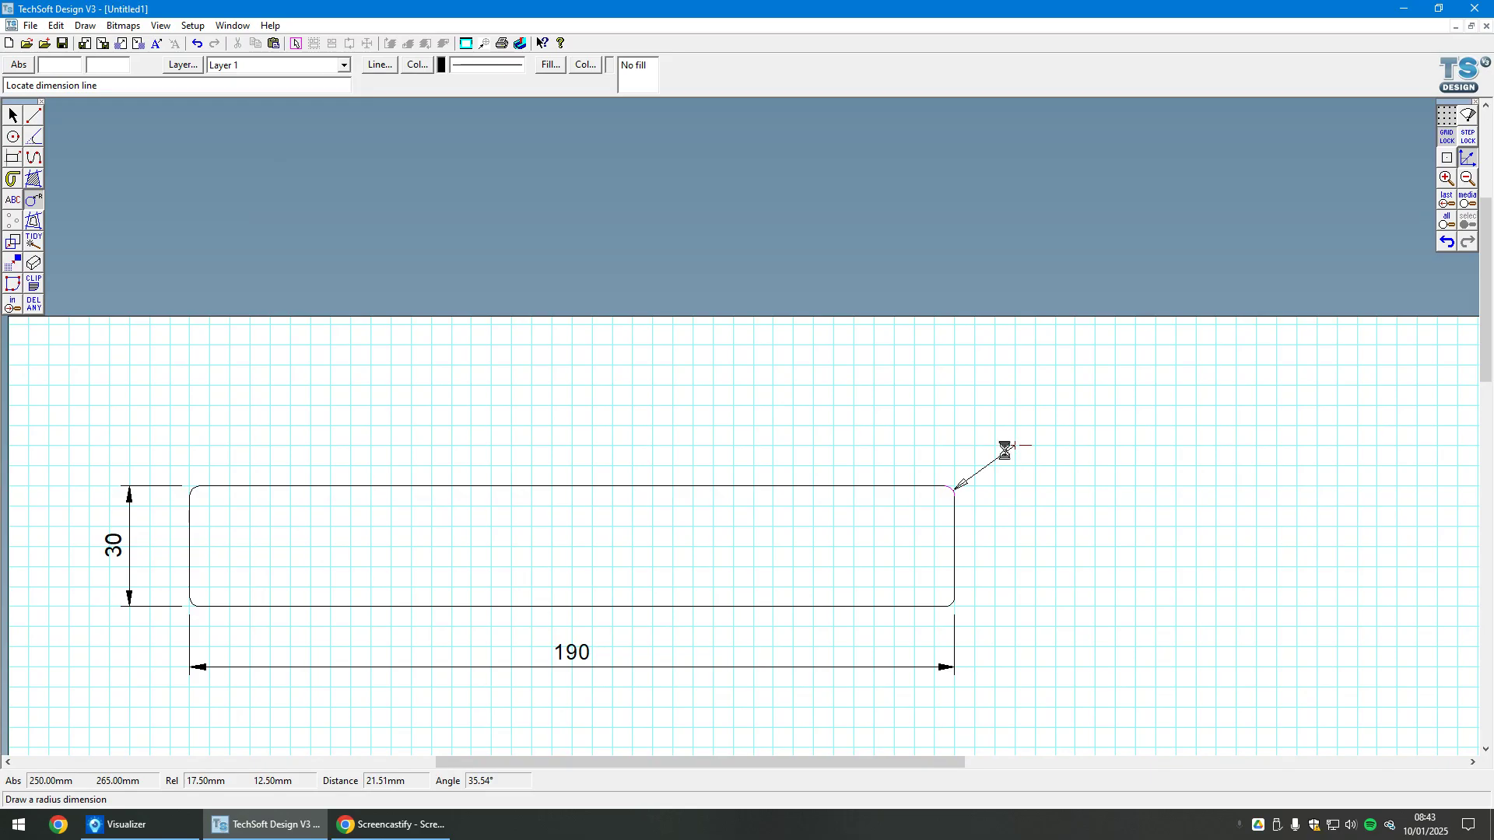
pyautogui.click(1008, 451)
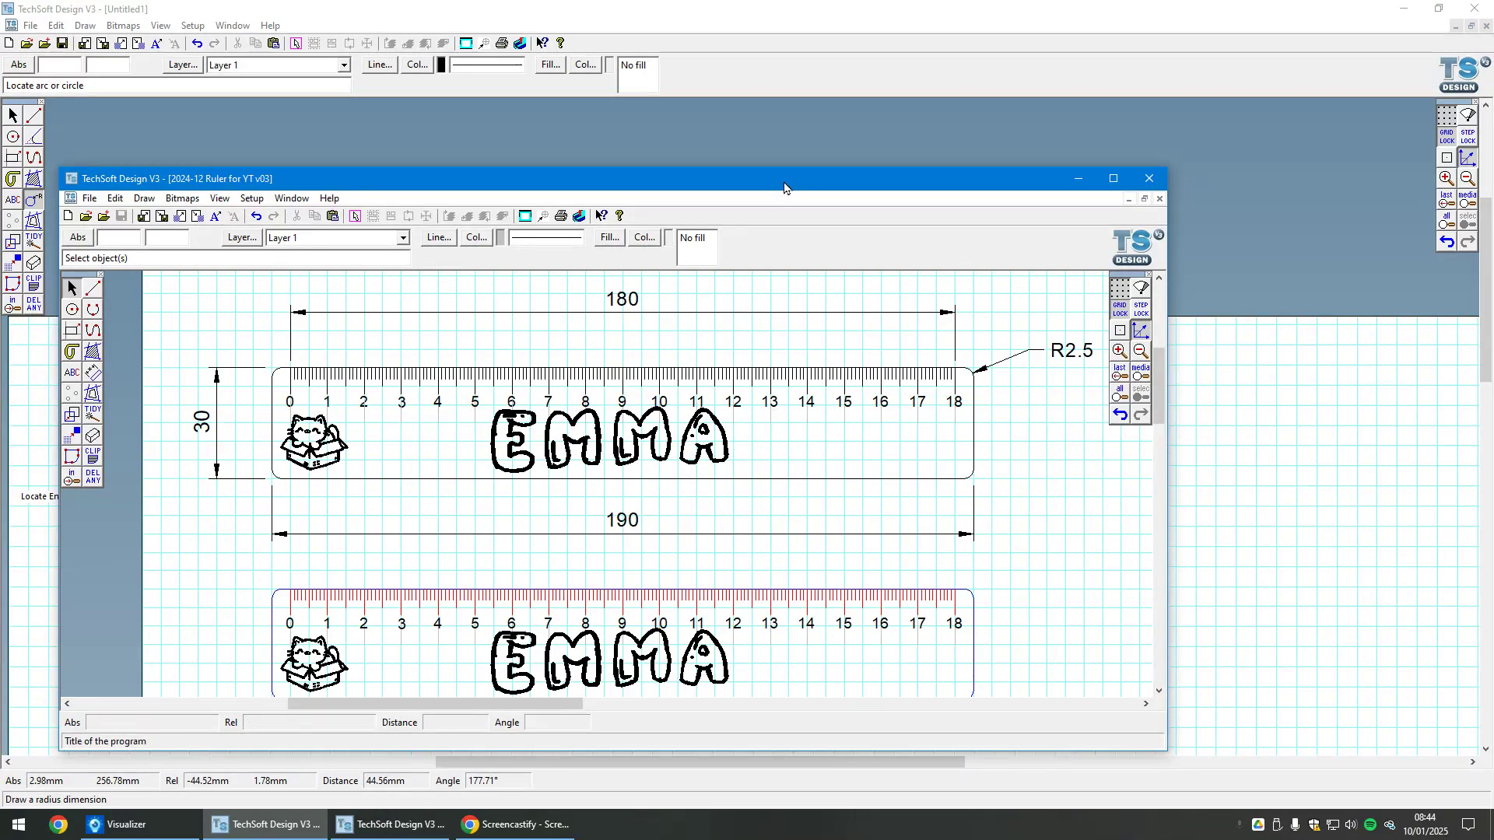
# Draw the ruler's zero mark as a 10 mm vertical line down from the upper edge, 5 mm in from the left end.
pyautogui.moveTo(784, 186); pyautogui.dragTo(760, 184)
pyautogui.hotkey('alt', 'F4')
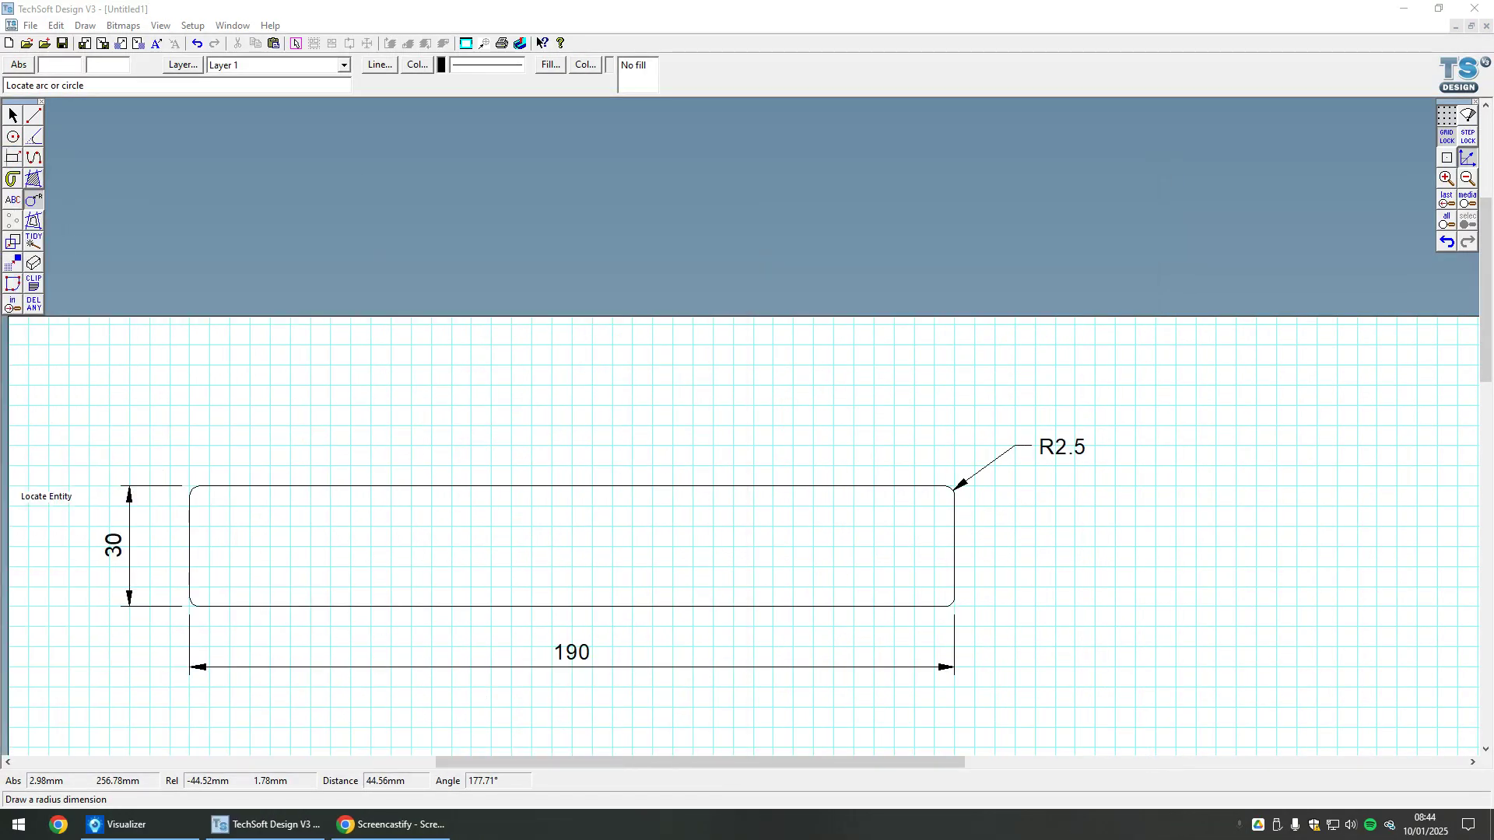
pyautogui.scroll(2, 204, 523)
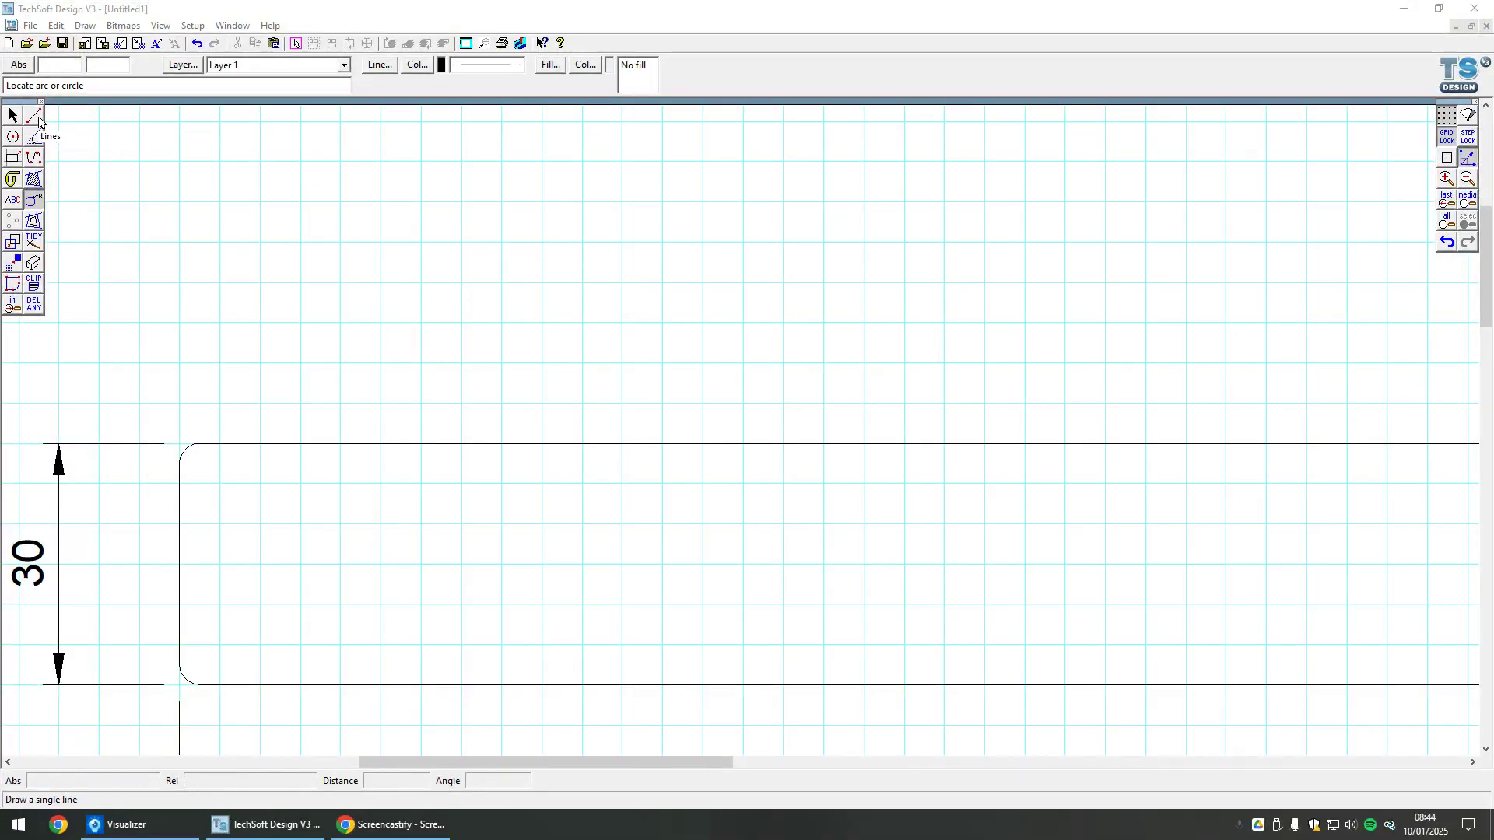
pyautogui.click(37, 116)
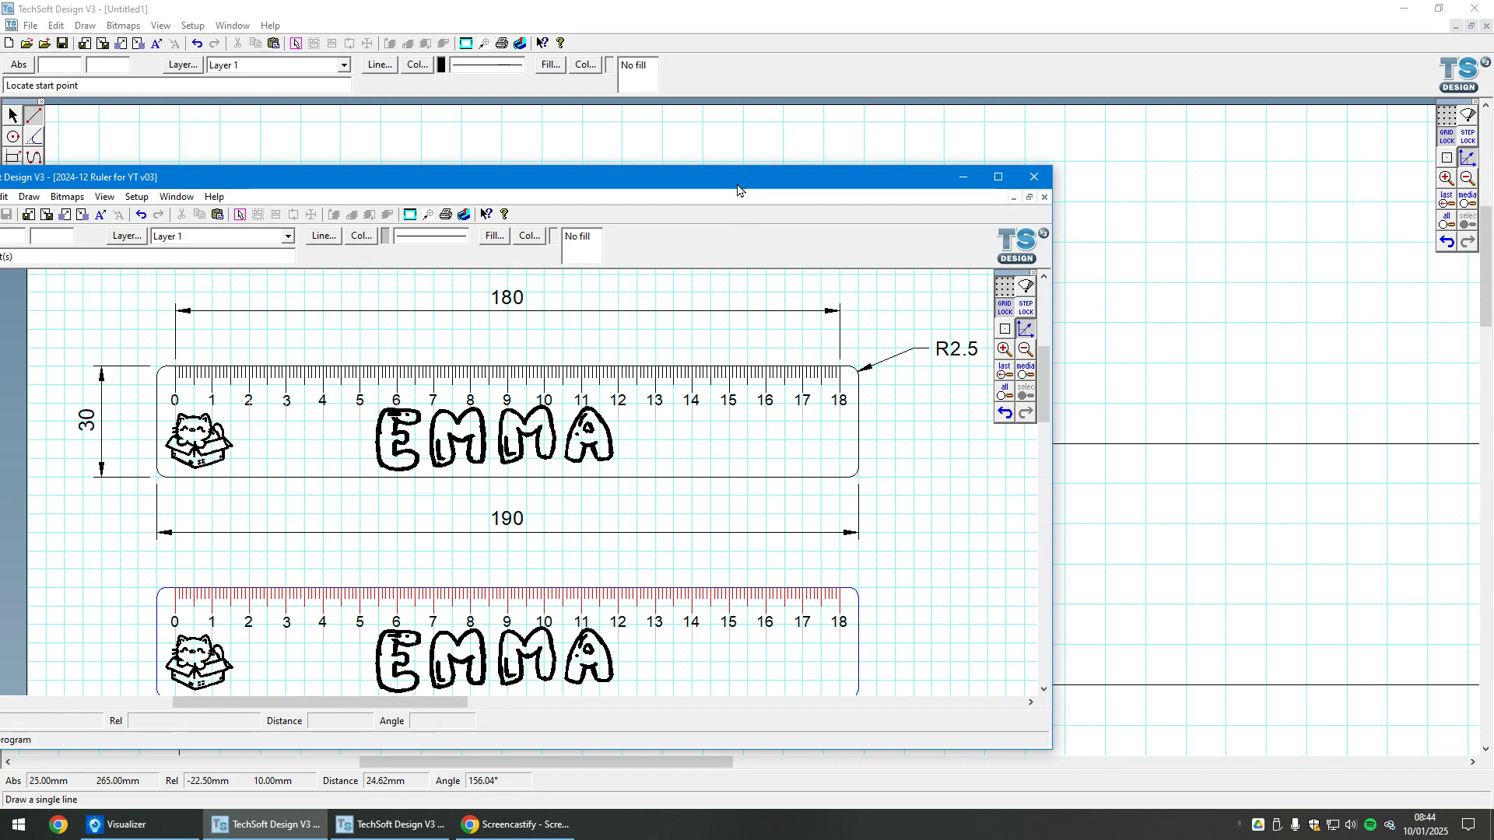
pyautogui.moveTo(736, 185); pyautogui.dragTo(0, 191)
pyautogui.click(220, 443)
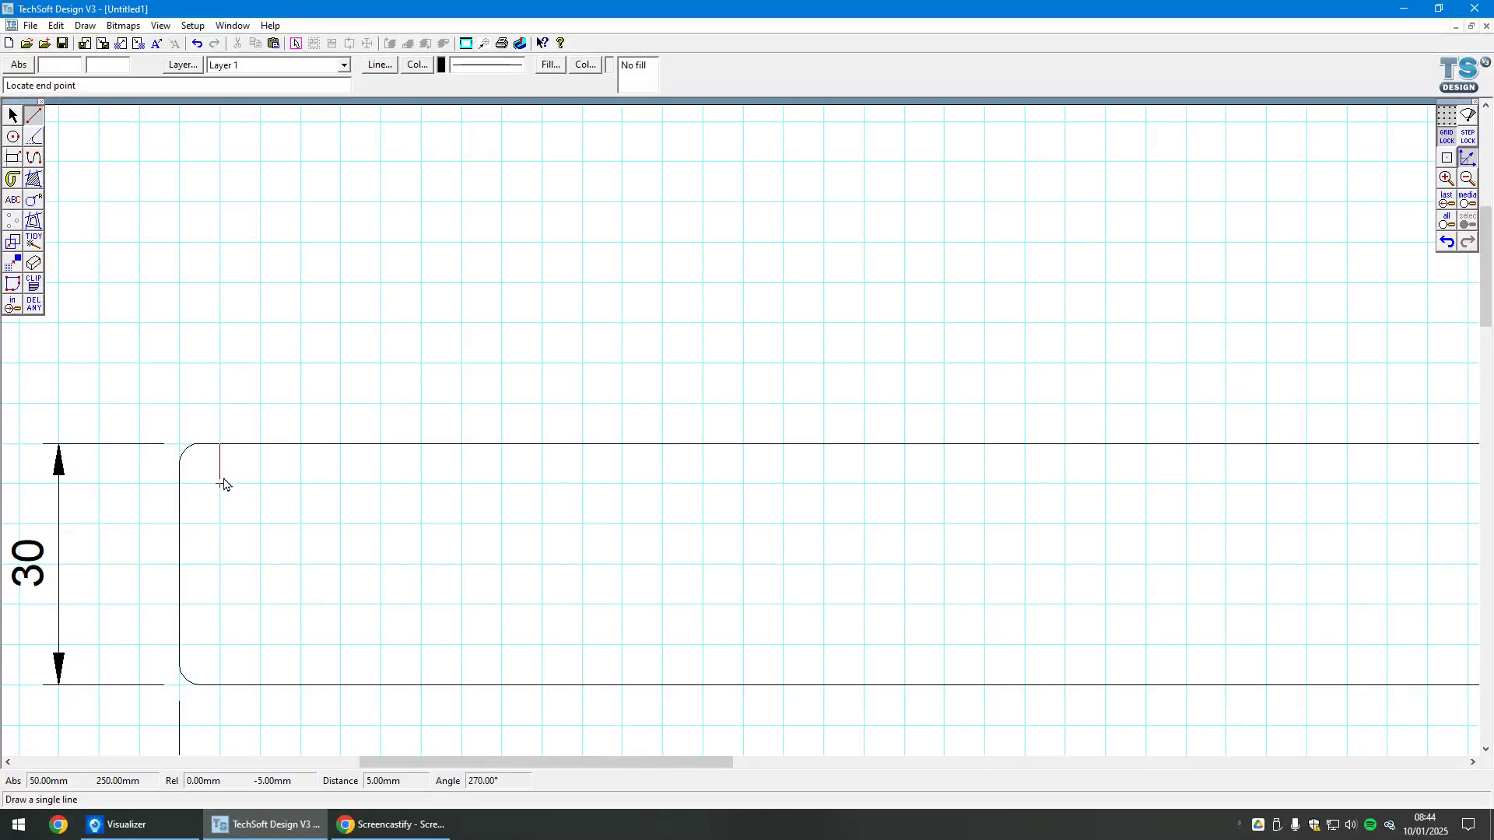
pyautogui.click(220, 523)
# Draw a 5 mm long half-centimetre mark and a 10 mm long one-centimetre mark, 5 mm and 10 mm right of the zero mark.
pyautogui.click(261, 443)
pyautogui.click(261, 485)
pyautogui.click(301, 443)
pyautogui.click(304, 529)
# Examine the grid and step spacing settings and the millimetre marks on the reference ruler.
pyautogui.click(15, 117)
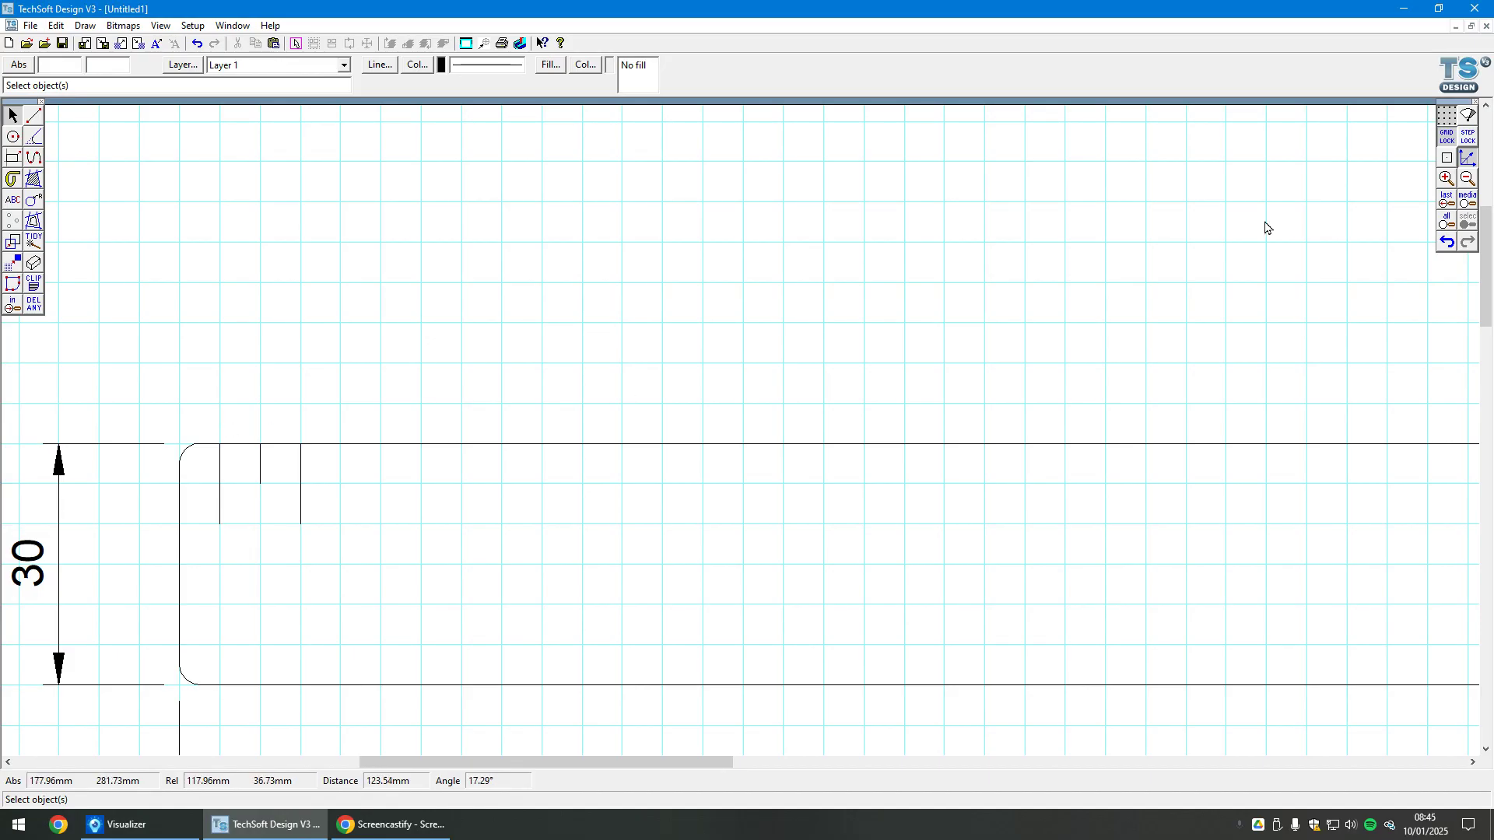
pyautogui.rightClick(1455, 144)
pyautogui.moveTo(681, 256); pyautogui.dragTo(259, 482)
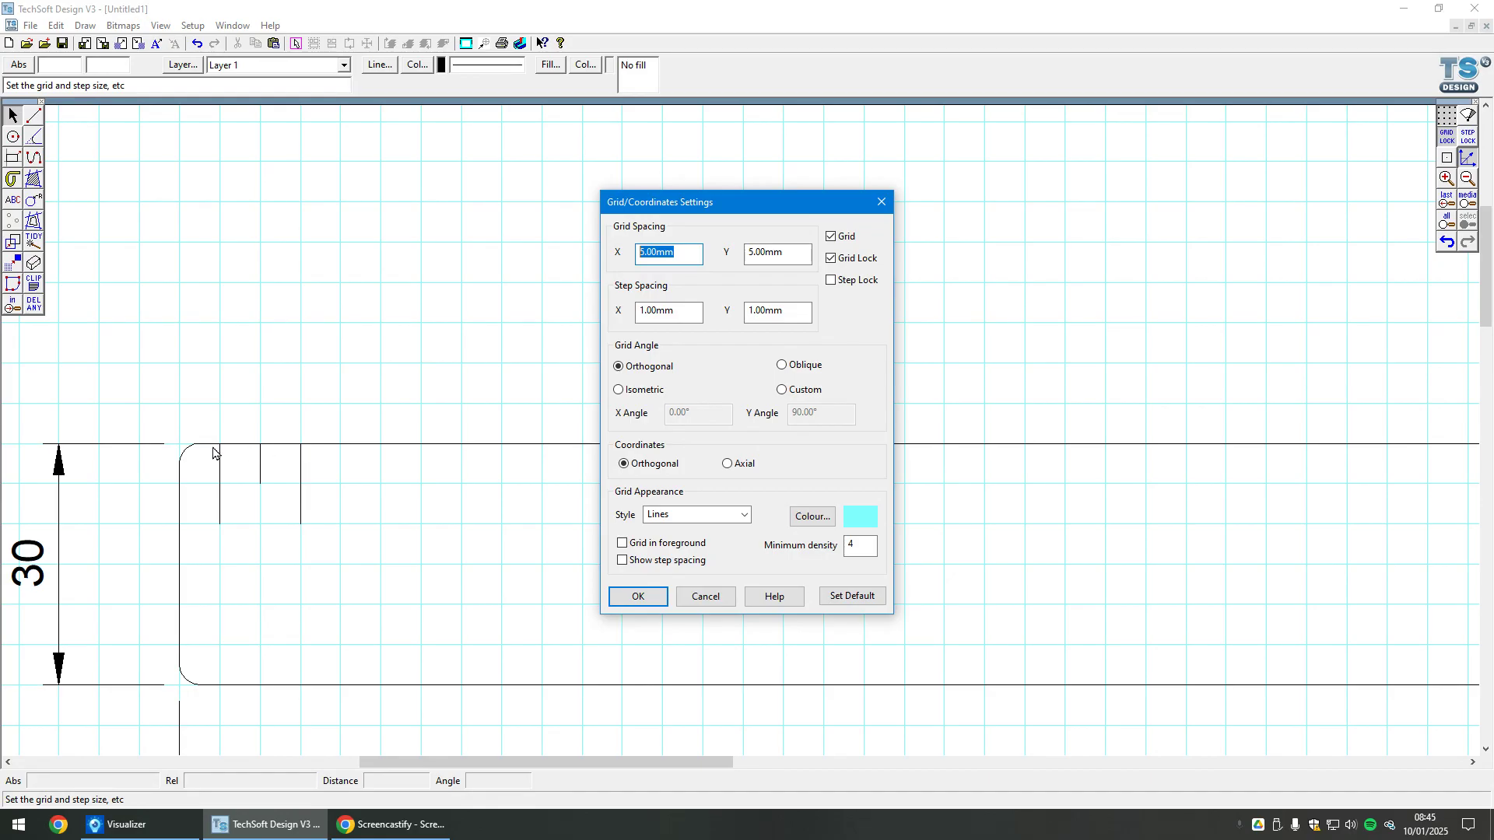
pyautogui.click(708, 599)
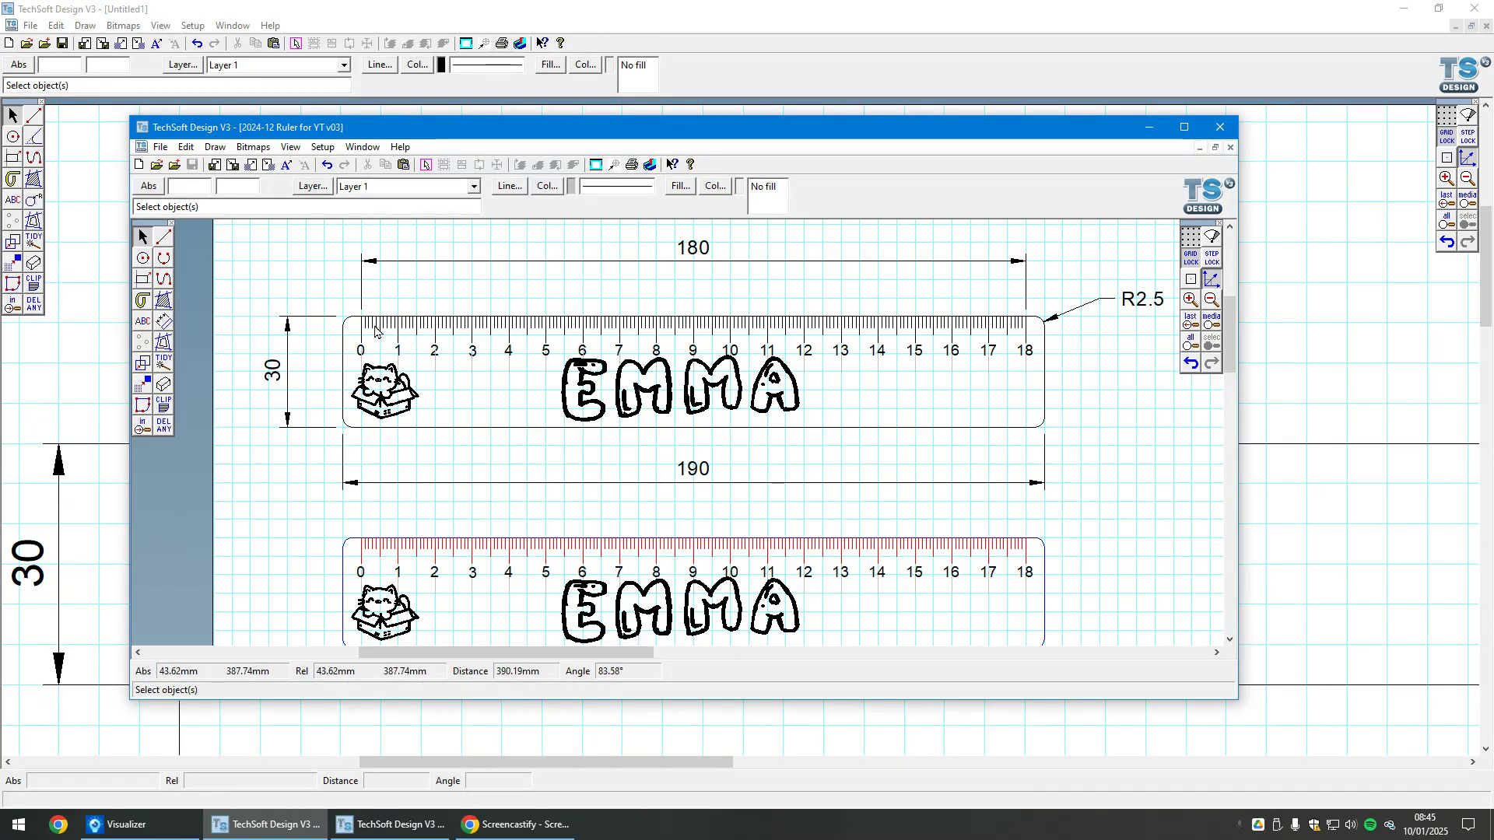
pyautogui.hotkey('alt', 'F4')
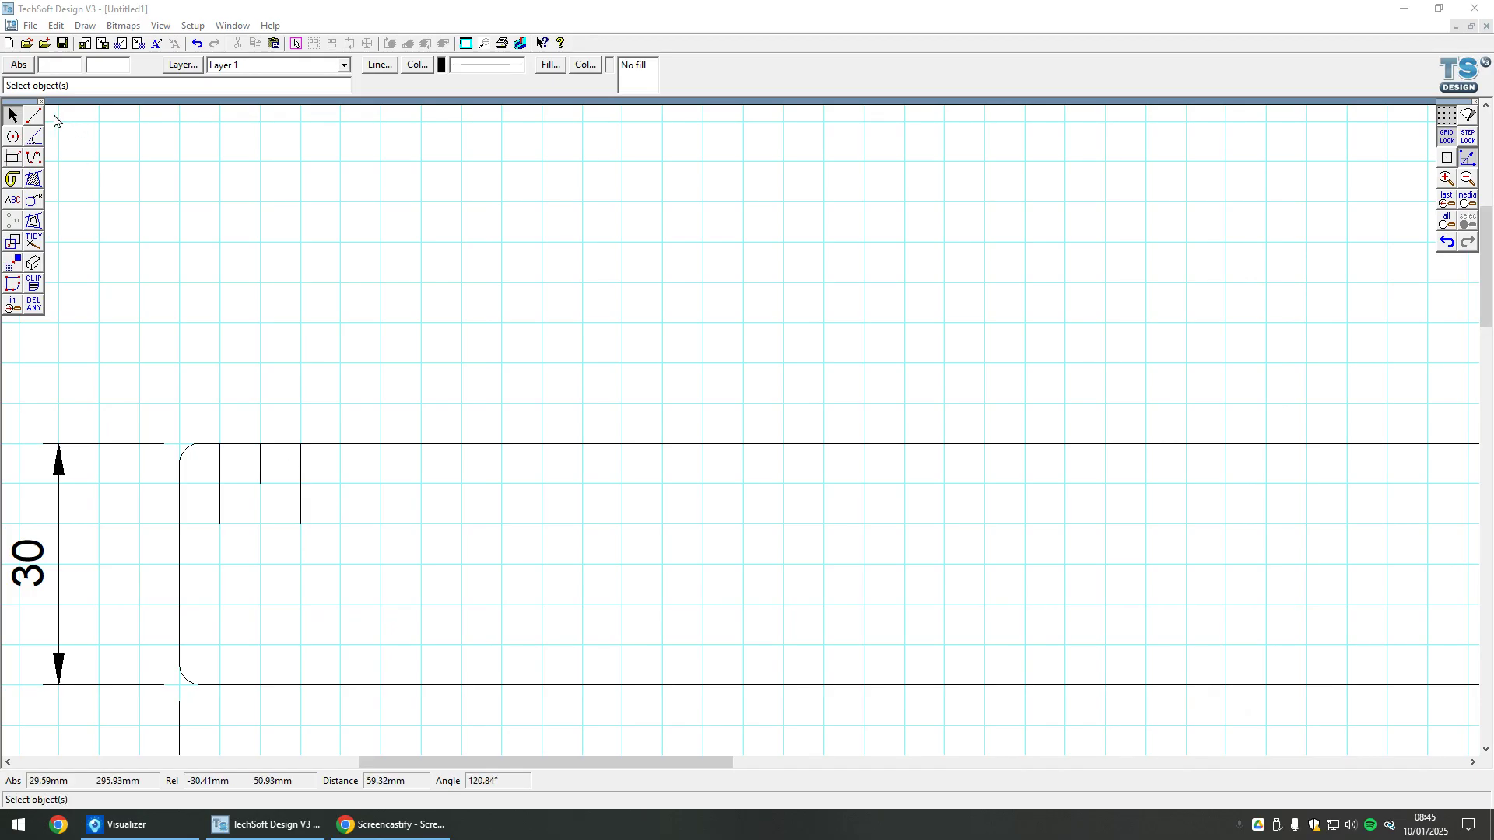
# Accept the 1 mm step spacing in both directions for the single-line tool and turn on step lock.
pyautogui.click(35, 116)
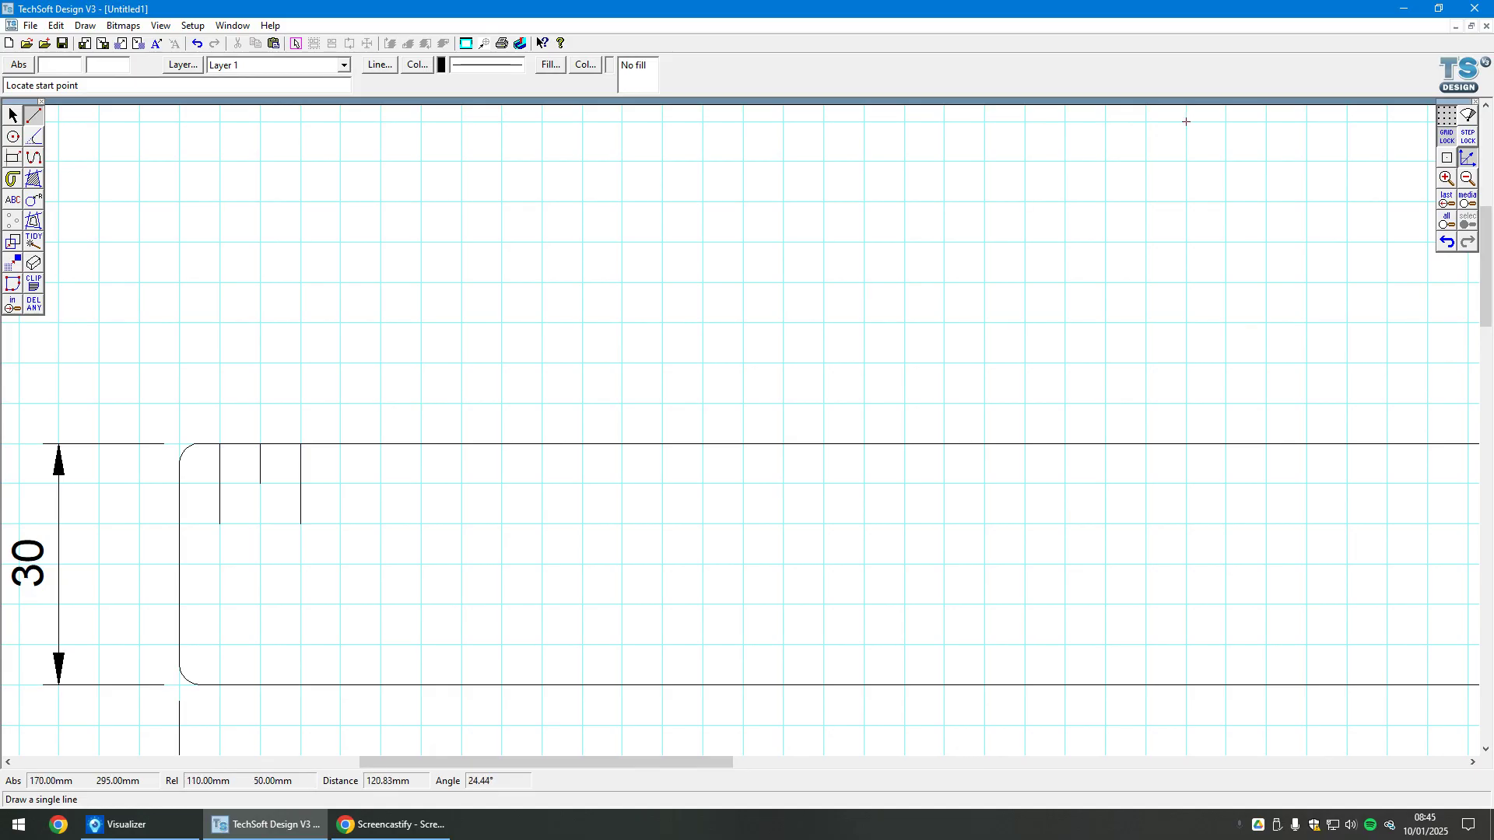
pyautogui.rightClick(1446, 137)
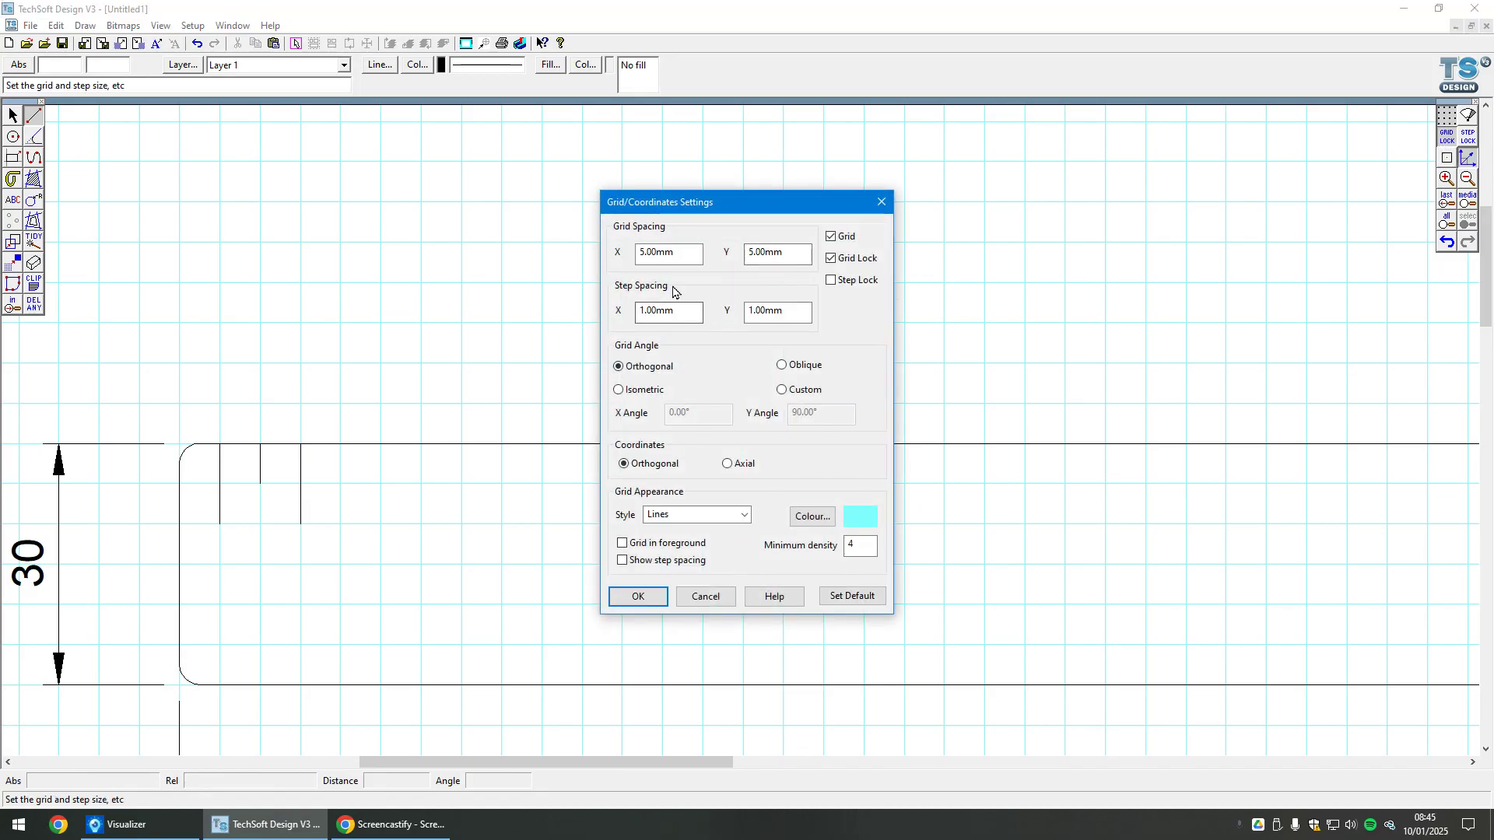
pyautogui.click(637, 596)
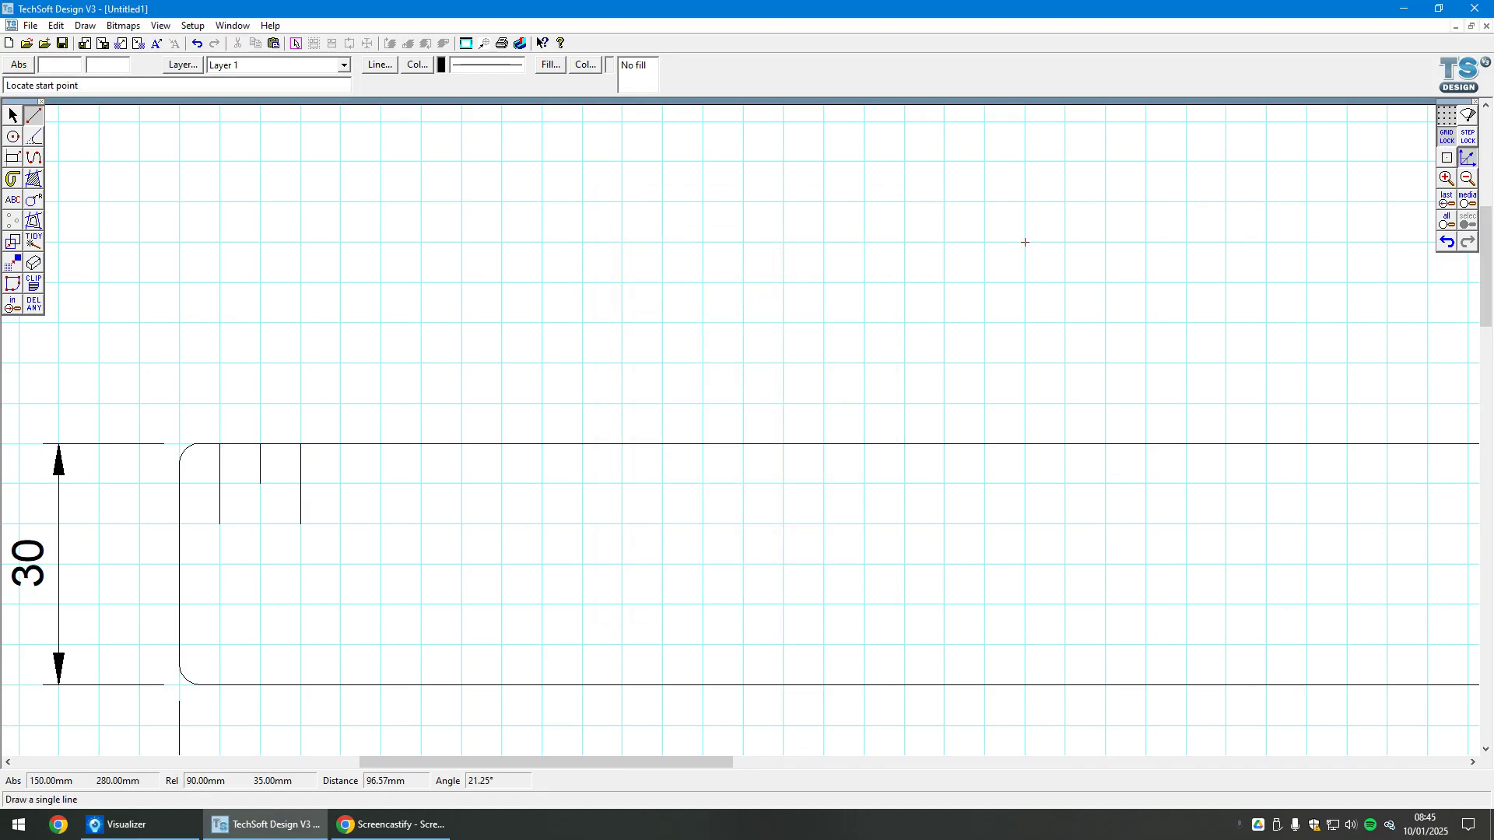
pyautogui.click(1470, 139)
# Draw the first millimetre mark as a 3 mm vertical line down from the upper edge, 1 mm right of the zero mark.
pyautogui.scroll(2, 220, 449)
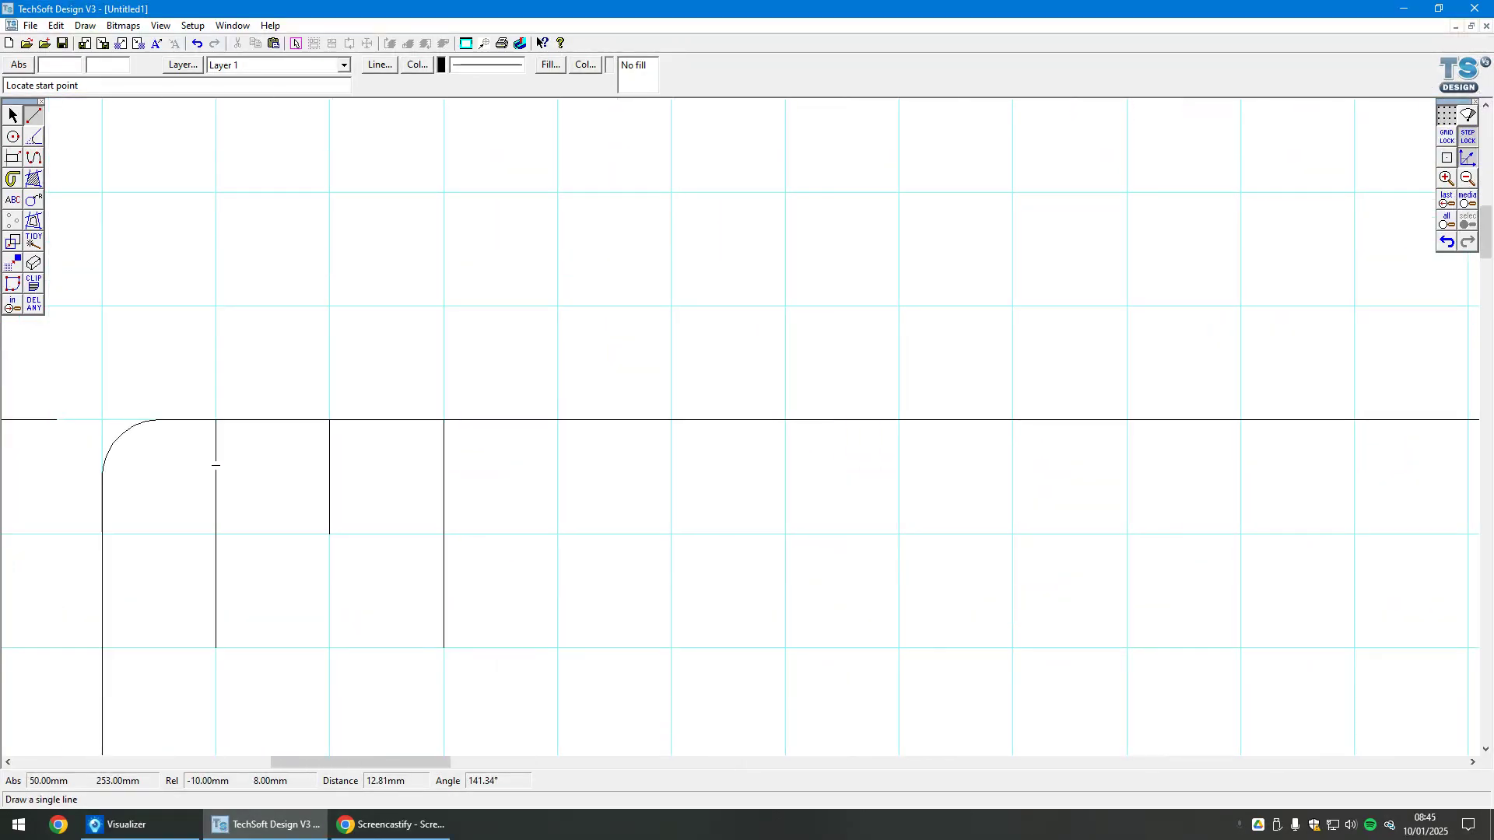
pyautogui.click(238, 420)
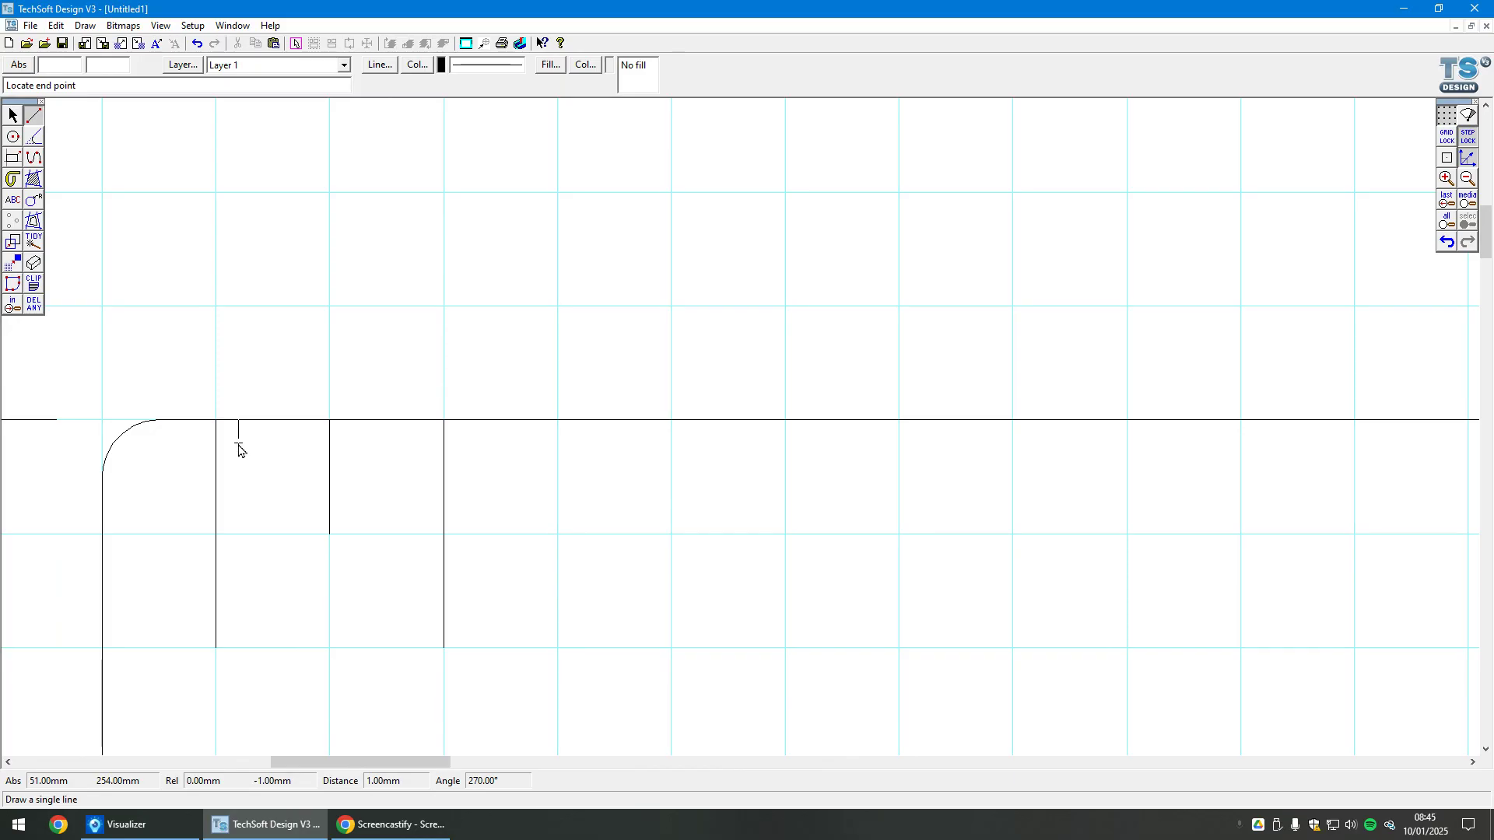
pyautogui.press('Escape')
pyautogui.click(33, 115)
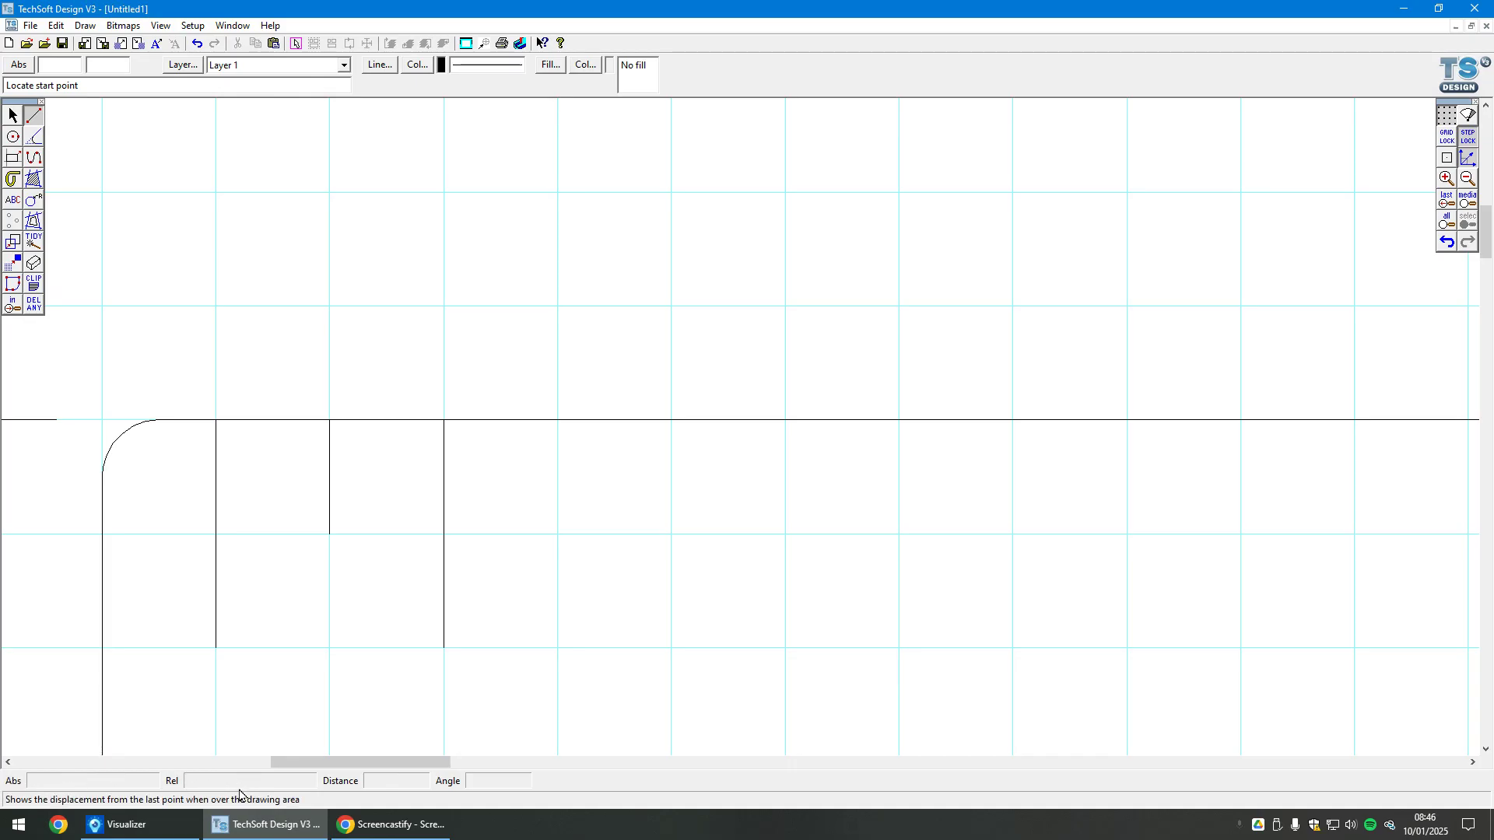
pyautogui.click(238, 420)
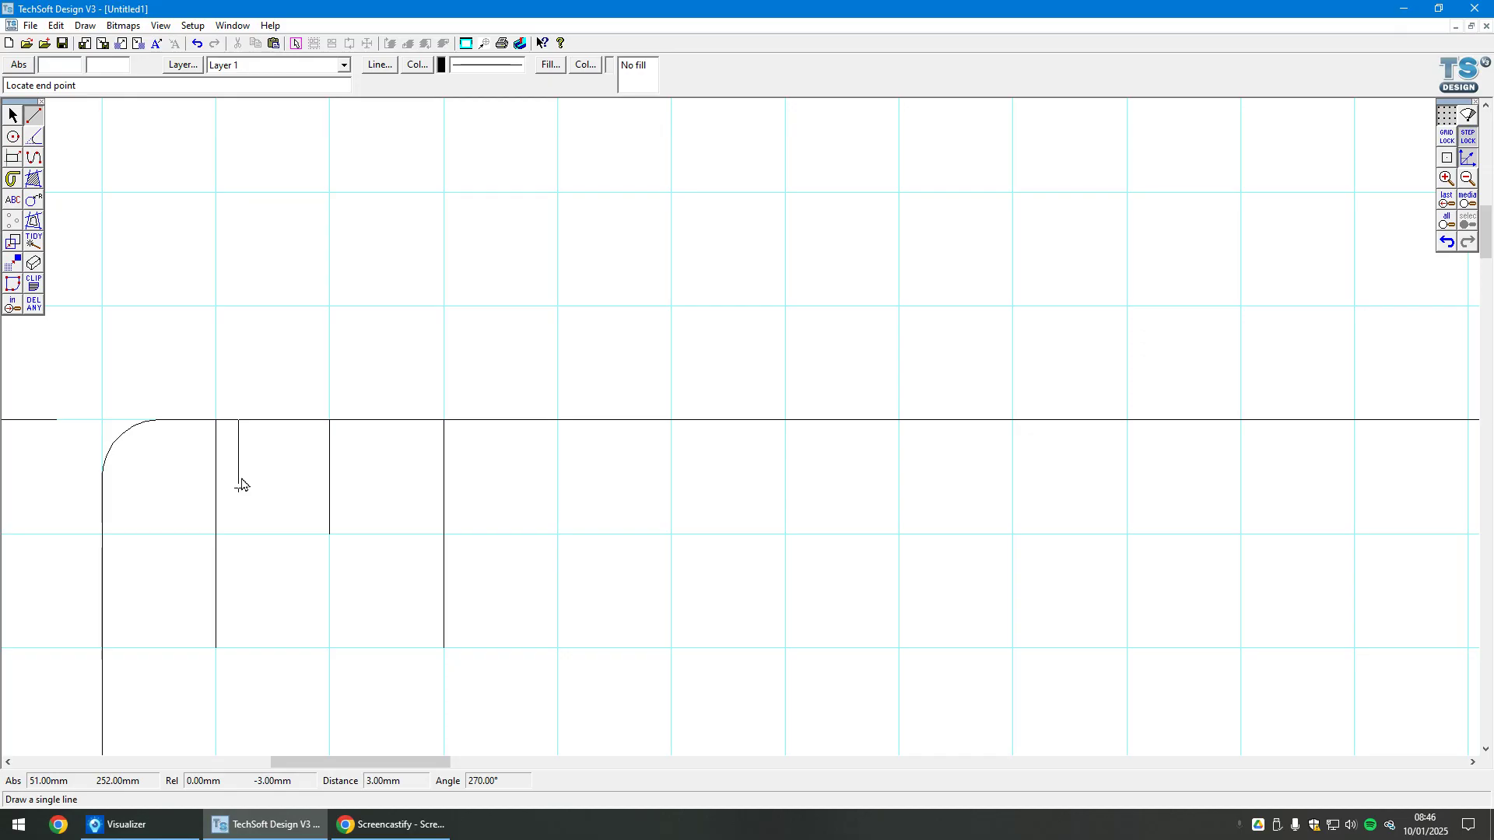
pyautogui.click(271, 792)
pyautogui.click(271, 791)
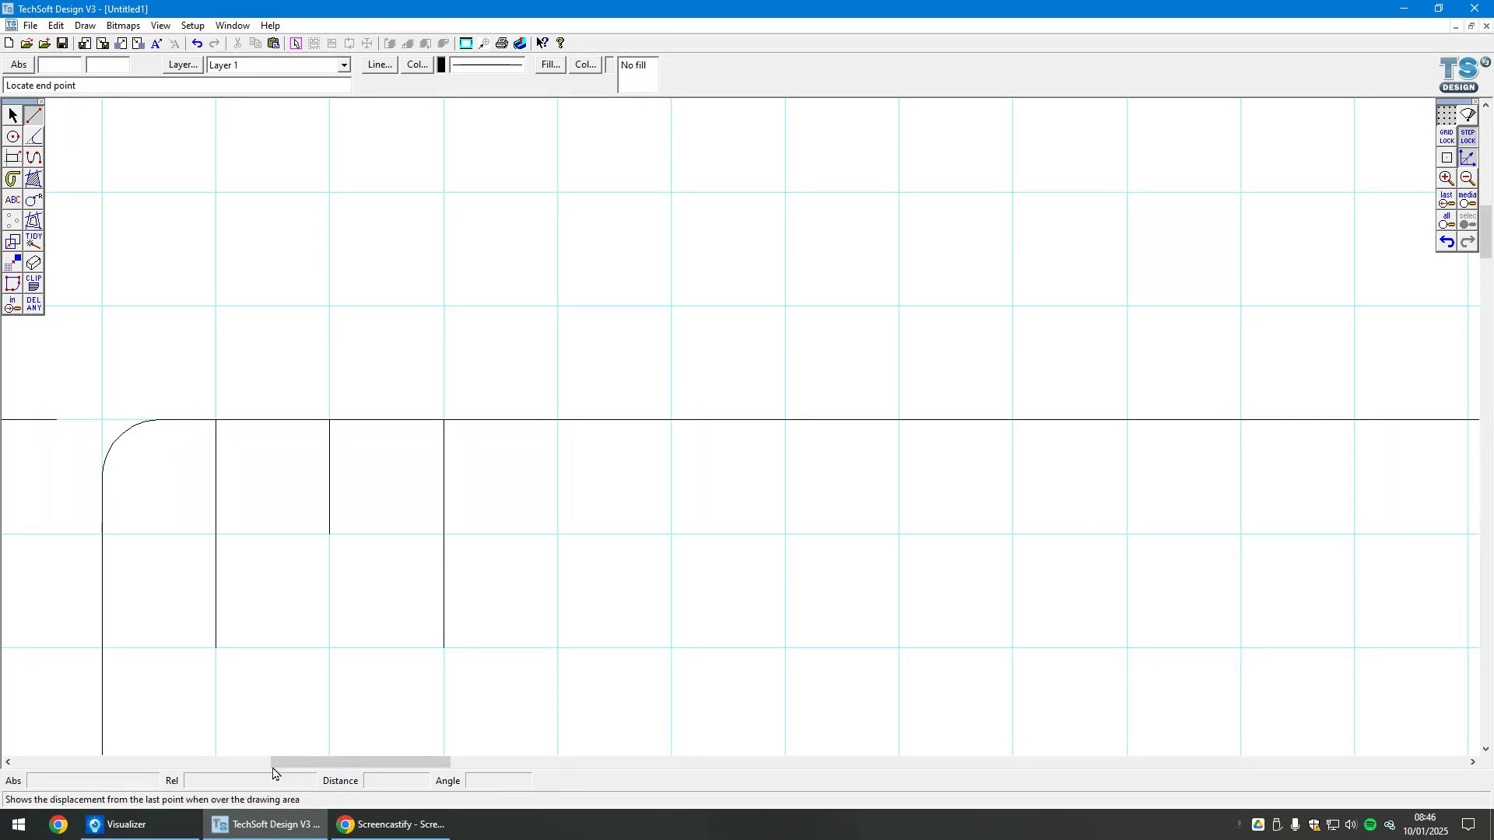
pyautogui.click(249, 493)
# Draw 3 mm long millimetre marks down from the upper edge at 2, 3 and 4 mm right of the zero mark.
pyautogui.click(261, 420)
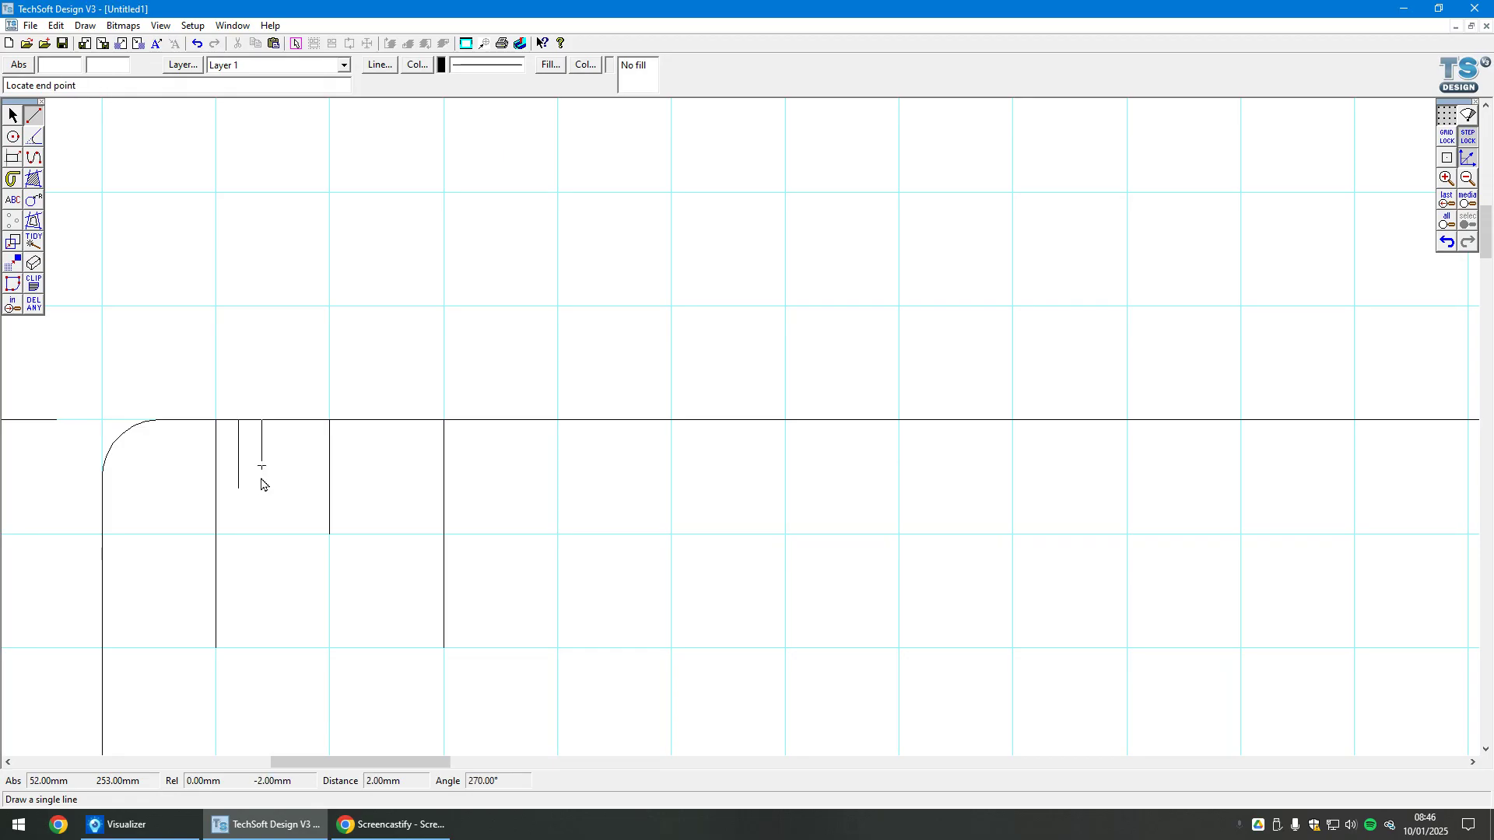
pyautogui.click(261, 489)
pyautogui.click(284, 420)
pyautogui.click(284, 488)
pyautogui.click(306, 420)
pyautogui.click(307, 488)
# Draw 3 mm long millimetre marks down from the upper edge at 6, 7, 8 and 9 mm right of the zero mark.
pyautogui.click(352, 420)
pyautogui.click(353, 488)
pyautogui.click(375, 420)
pyautogui.click(375, 488)
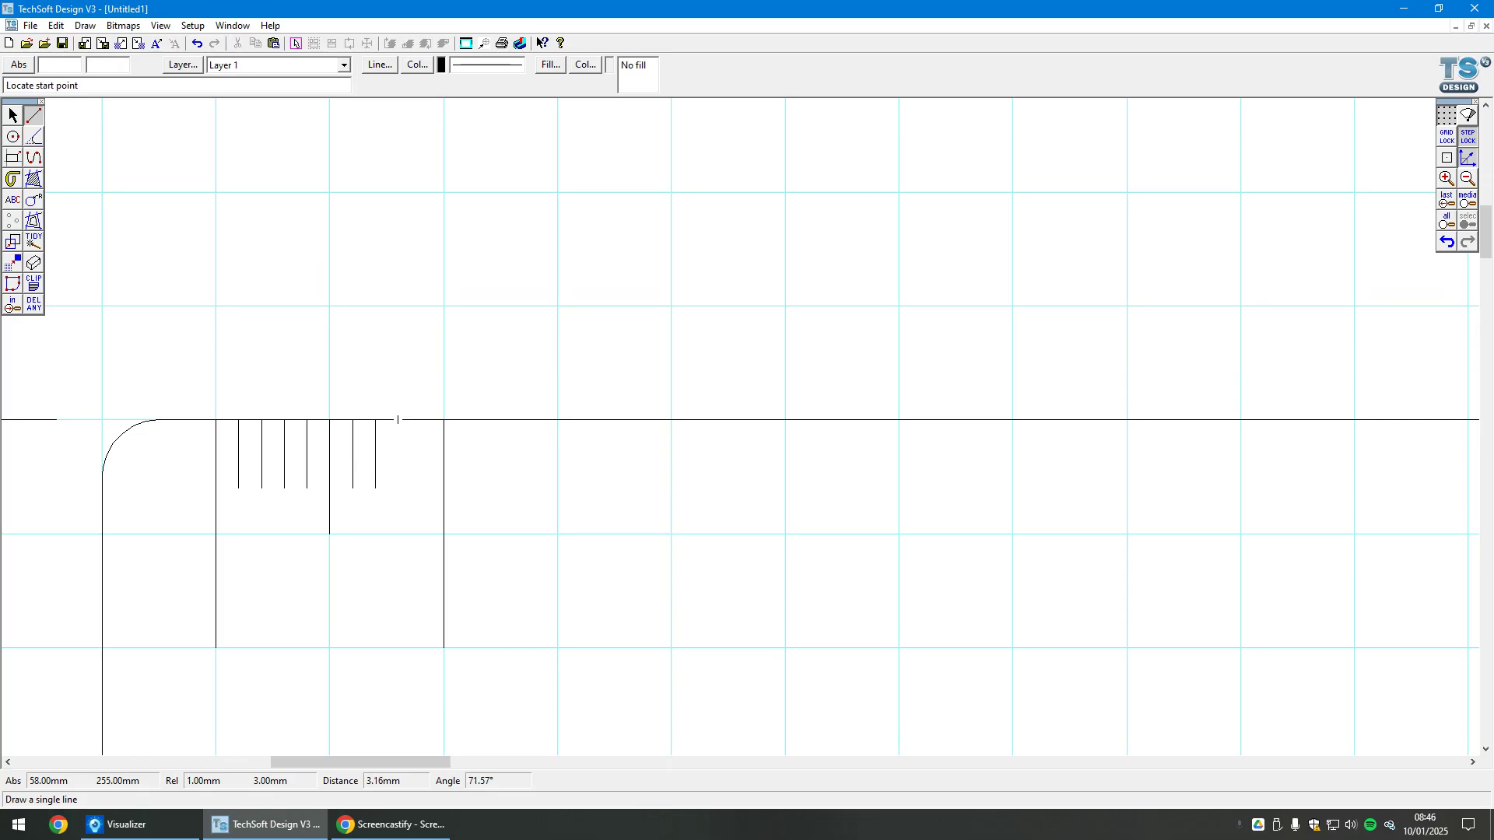
pyautogui.click(397, 420)
pyautogui.click(398, 488)
pyautogui.click(420, 420)
pyautogui.click(420, 487)
# Shorten the zero mark to 7 mm by stretching its lower end up, keeping its top on the ruler's upper edge.
pyautogui.click(13, 115)
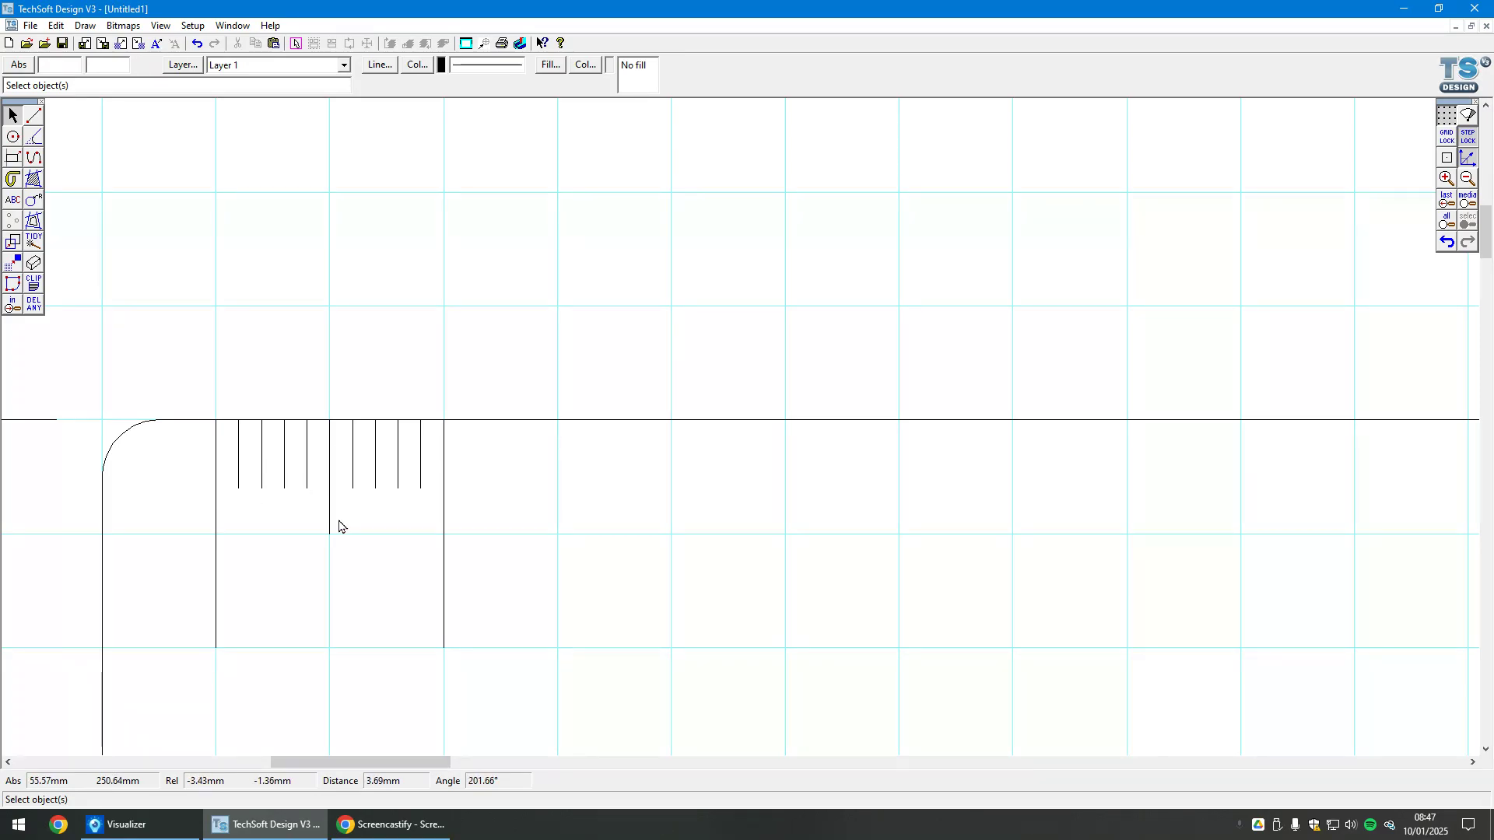
pyautogui.click(217, 612)
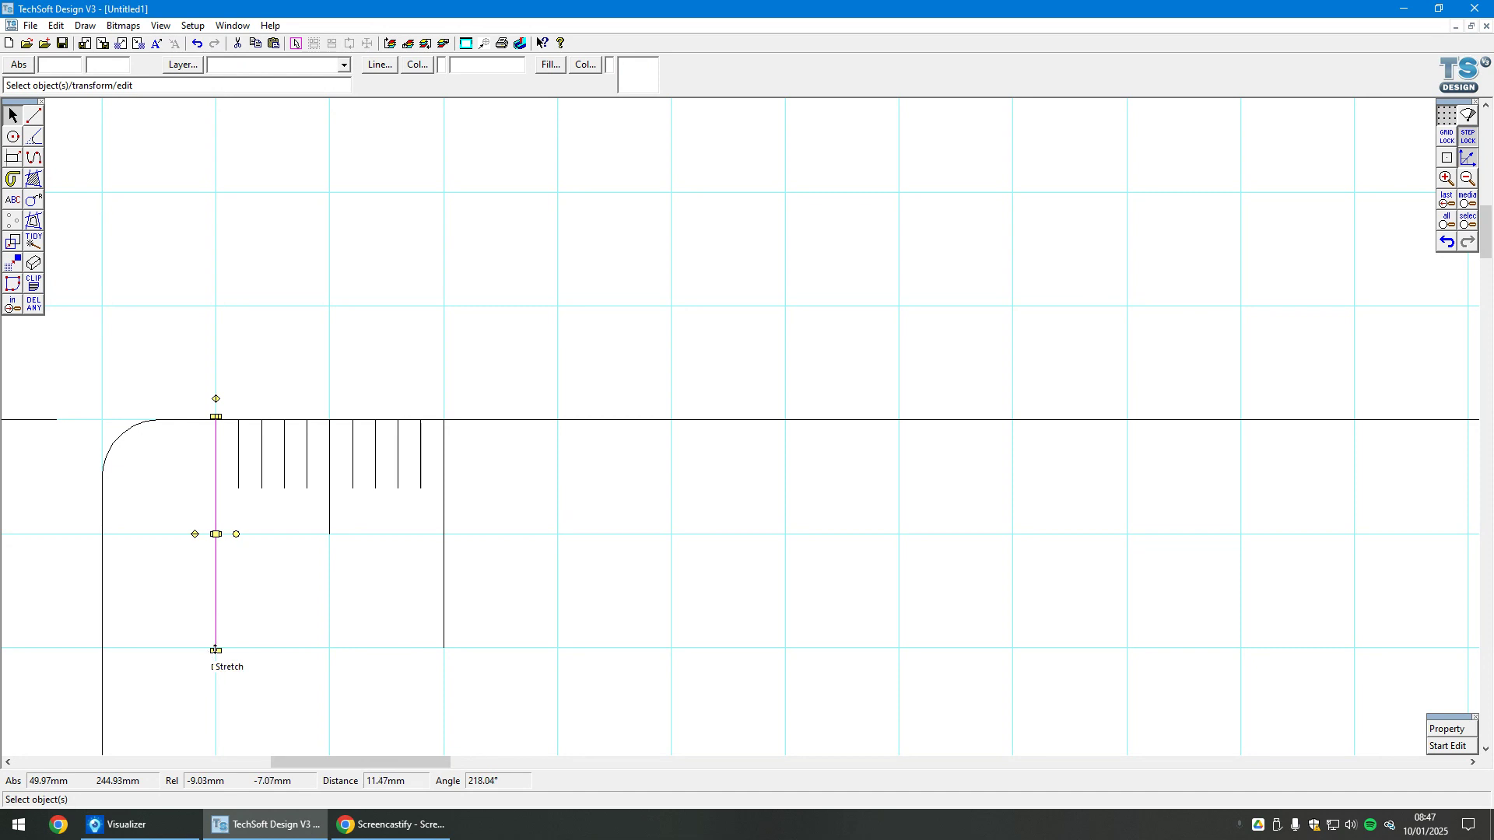
pyautogui.moveTo(218, 579); pyautogui.dragTo(219, 580)
pyautogui.click(257, 561)
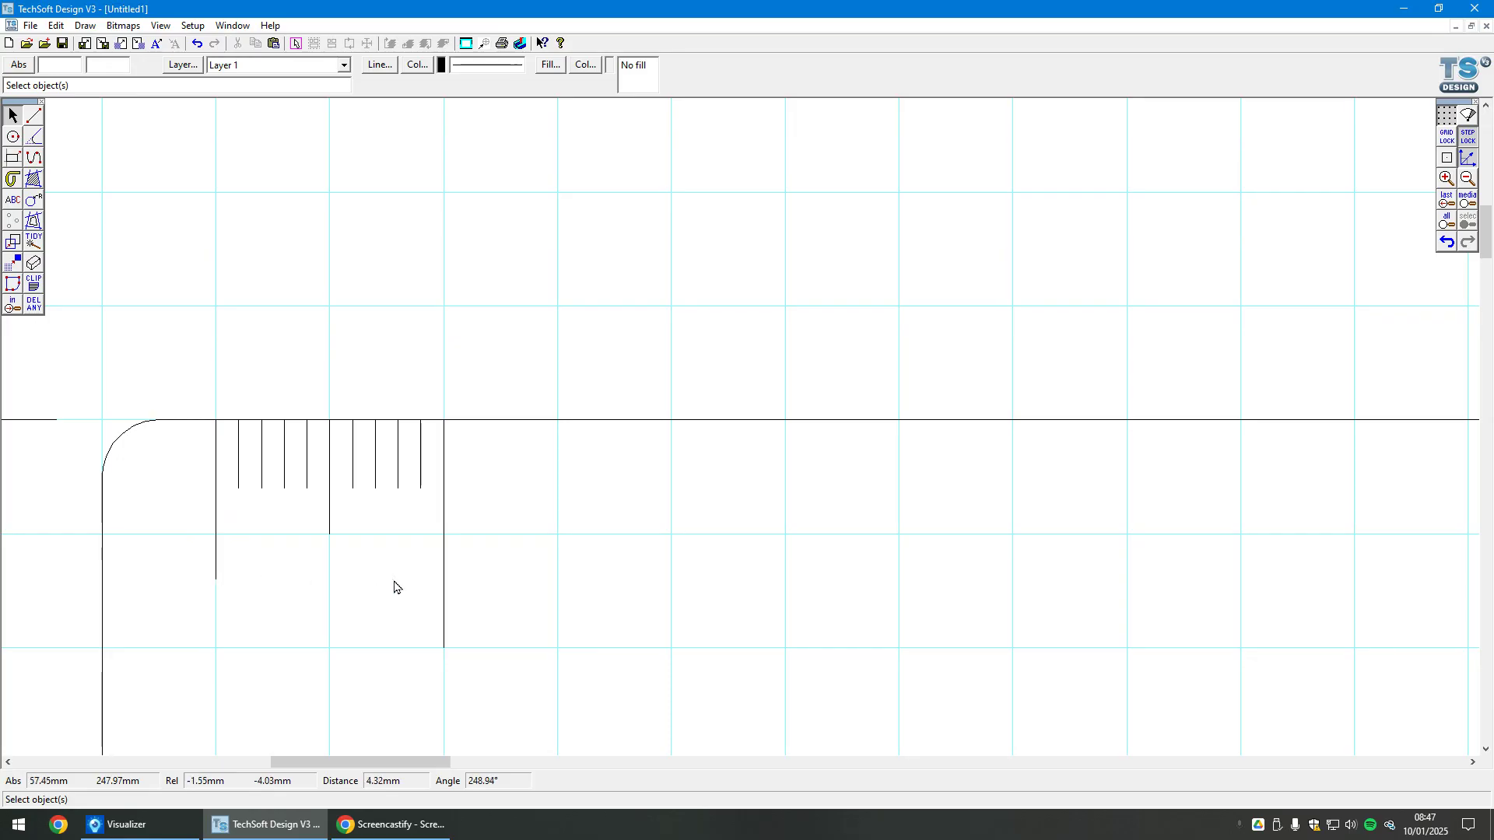
# Delete the long mark 10 mm right of the zero mark and redraw it as a 7 mm vertical line from the upper edge.
pyautogui.click(443, 585)
pyautogui.press('Delete')
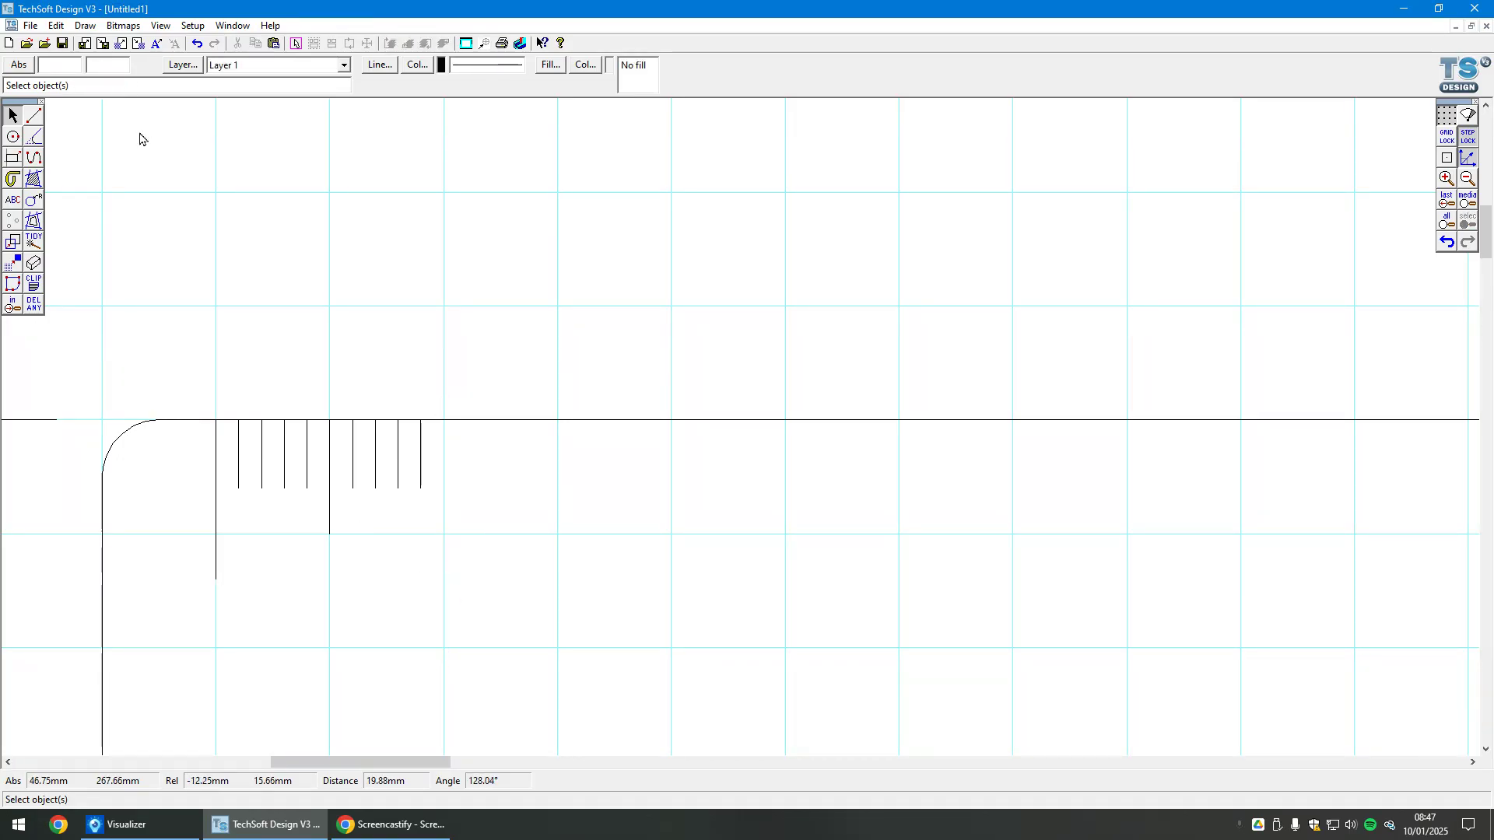
pyautogui.click(1466, 242)
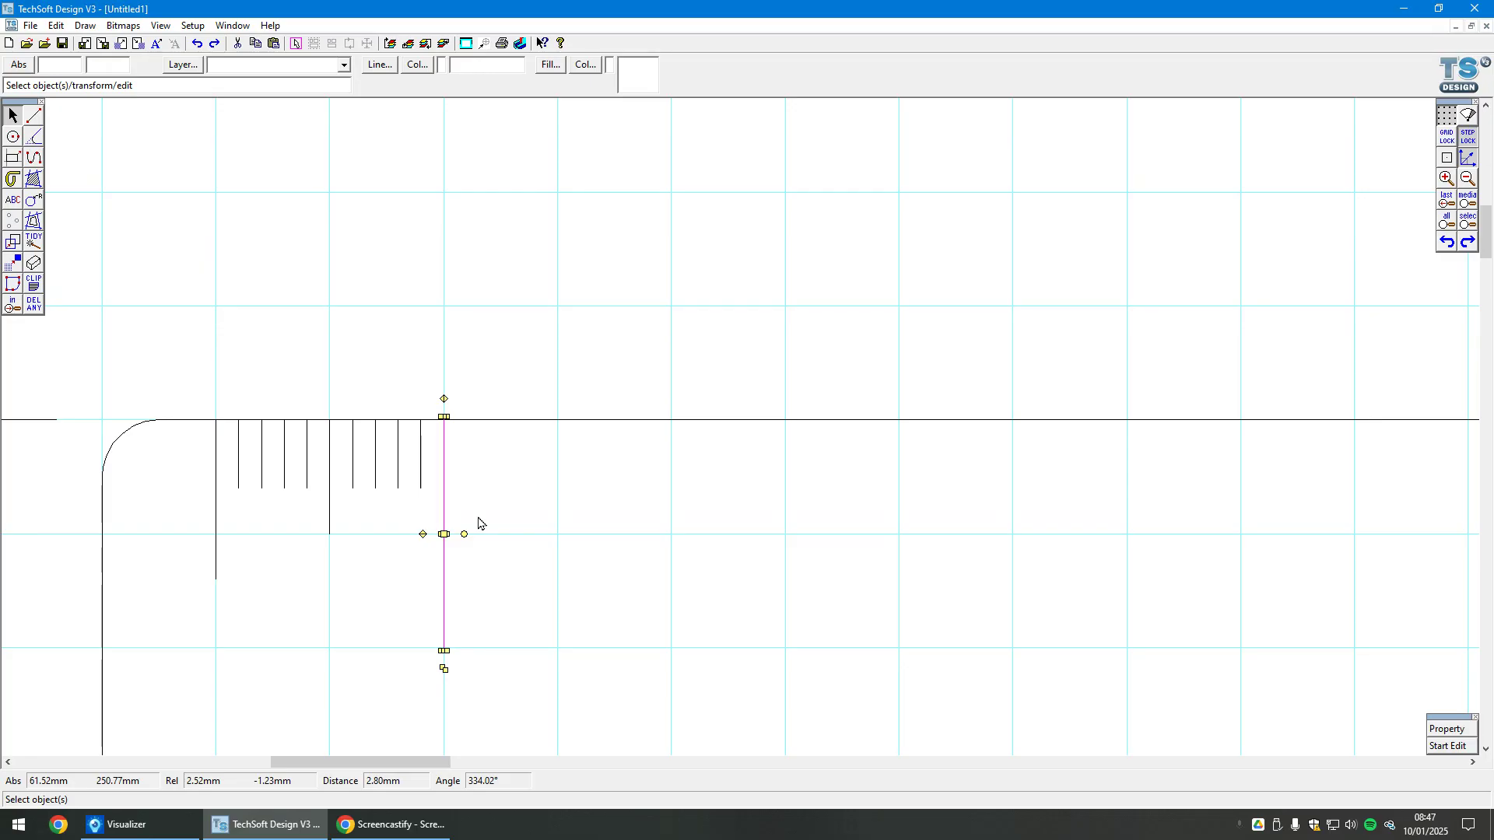
pyautogui.press('Delete')
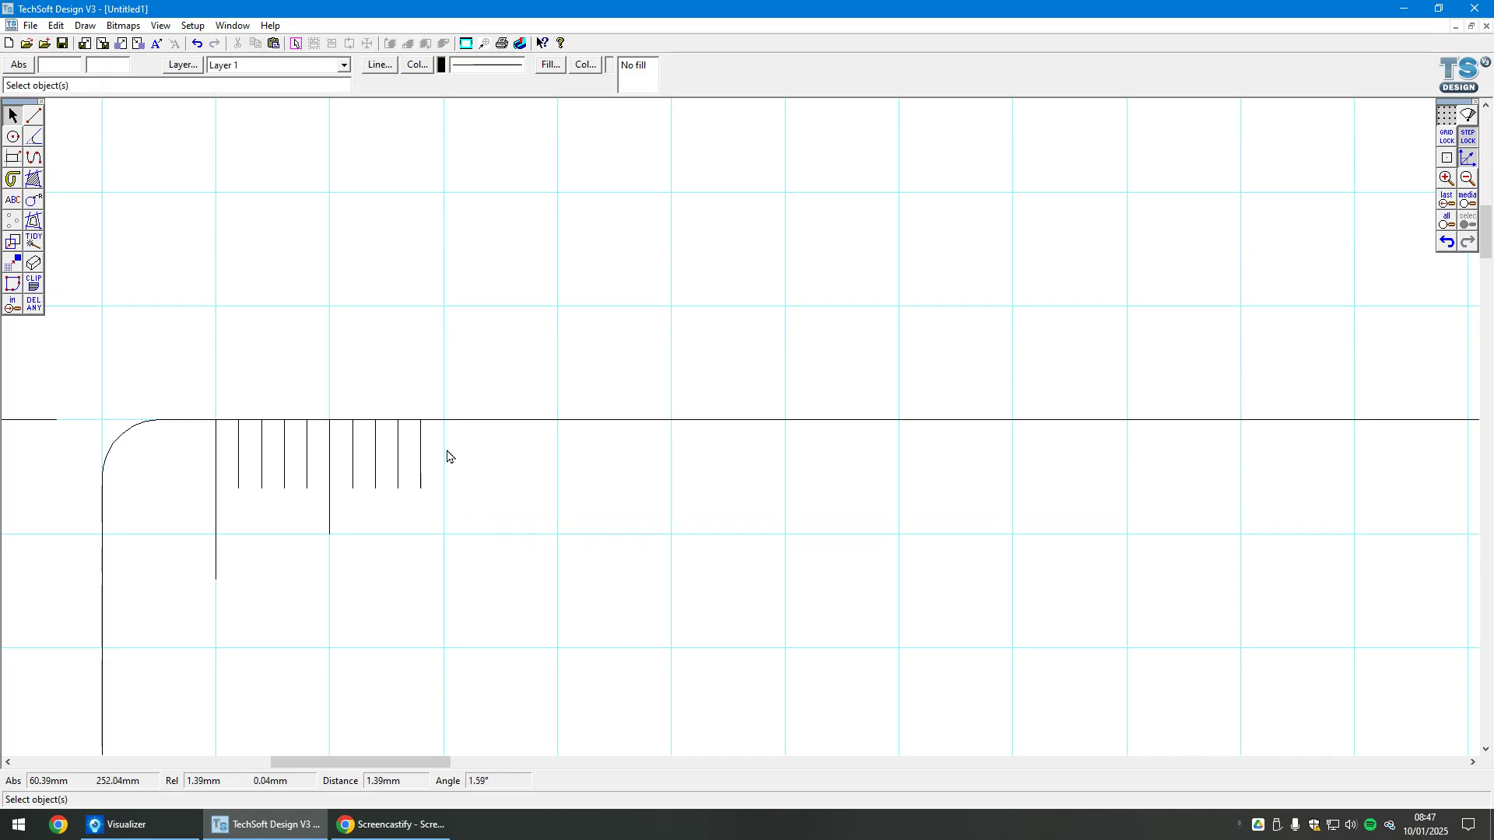
pyautogui.click(33, 115)
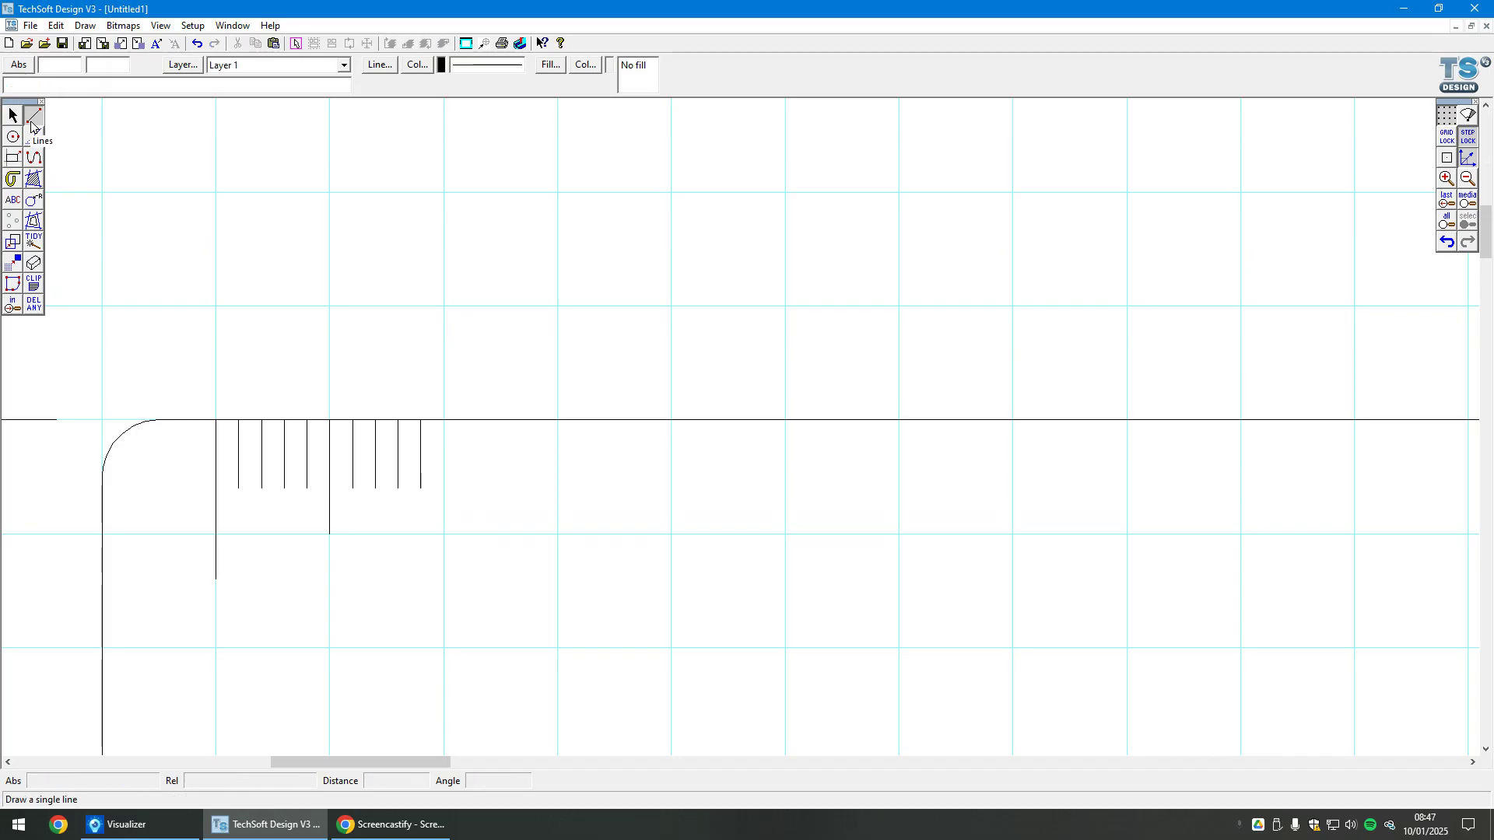
pyautogui.click(444, 420)
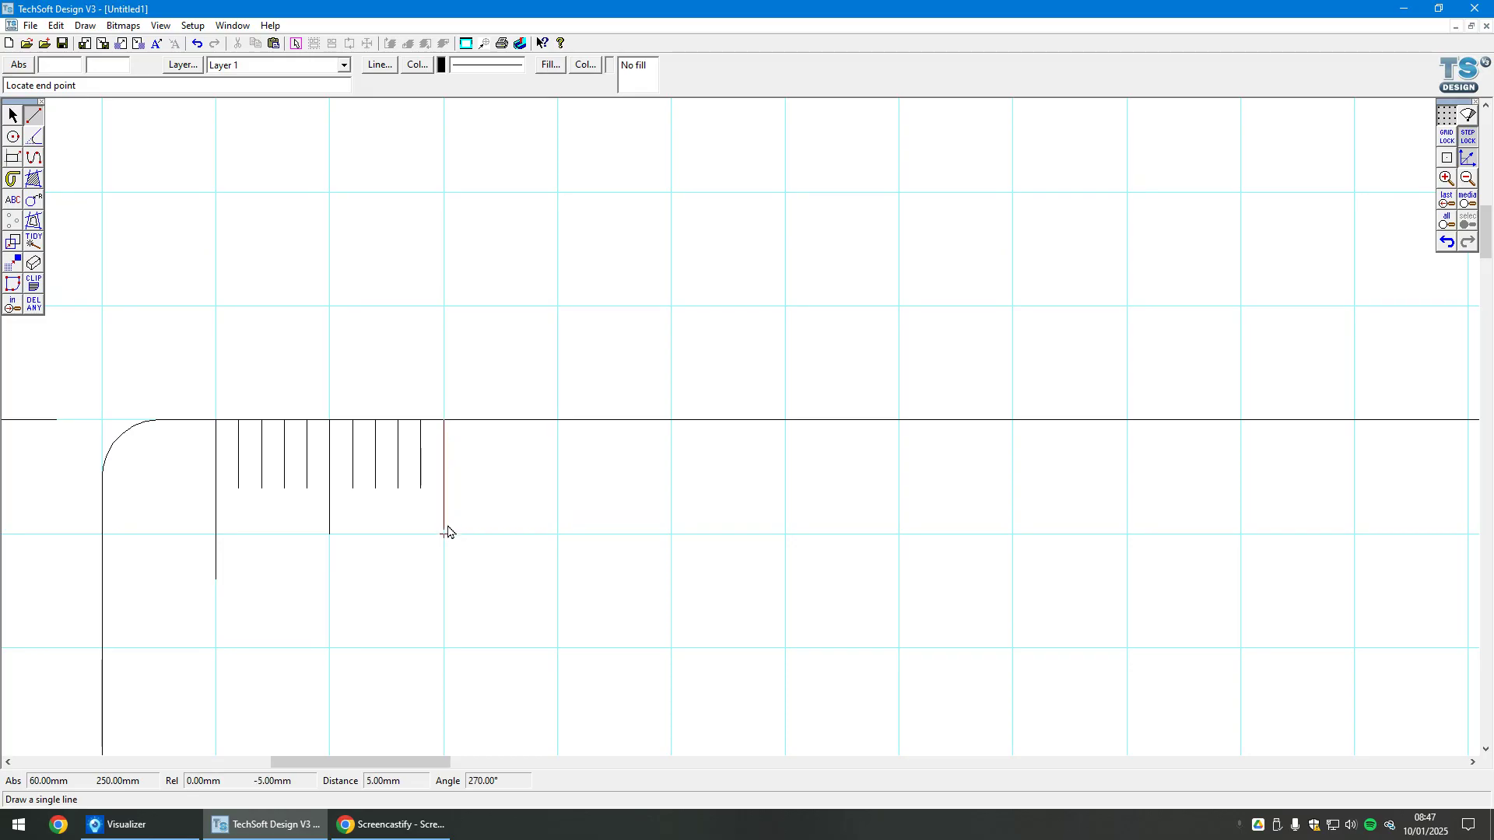
pyautogui.click(446, 579)
pyautogui.click(13, 117)
# Copy the first centimetre's marks without the zero mark and place the copy along the upper edge as the second centimetre.
pyautogui.scroll(-3, 116, 441)
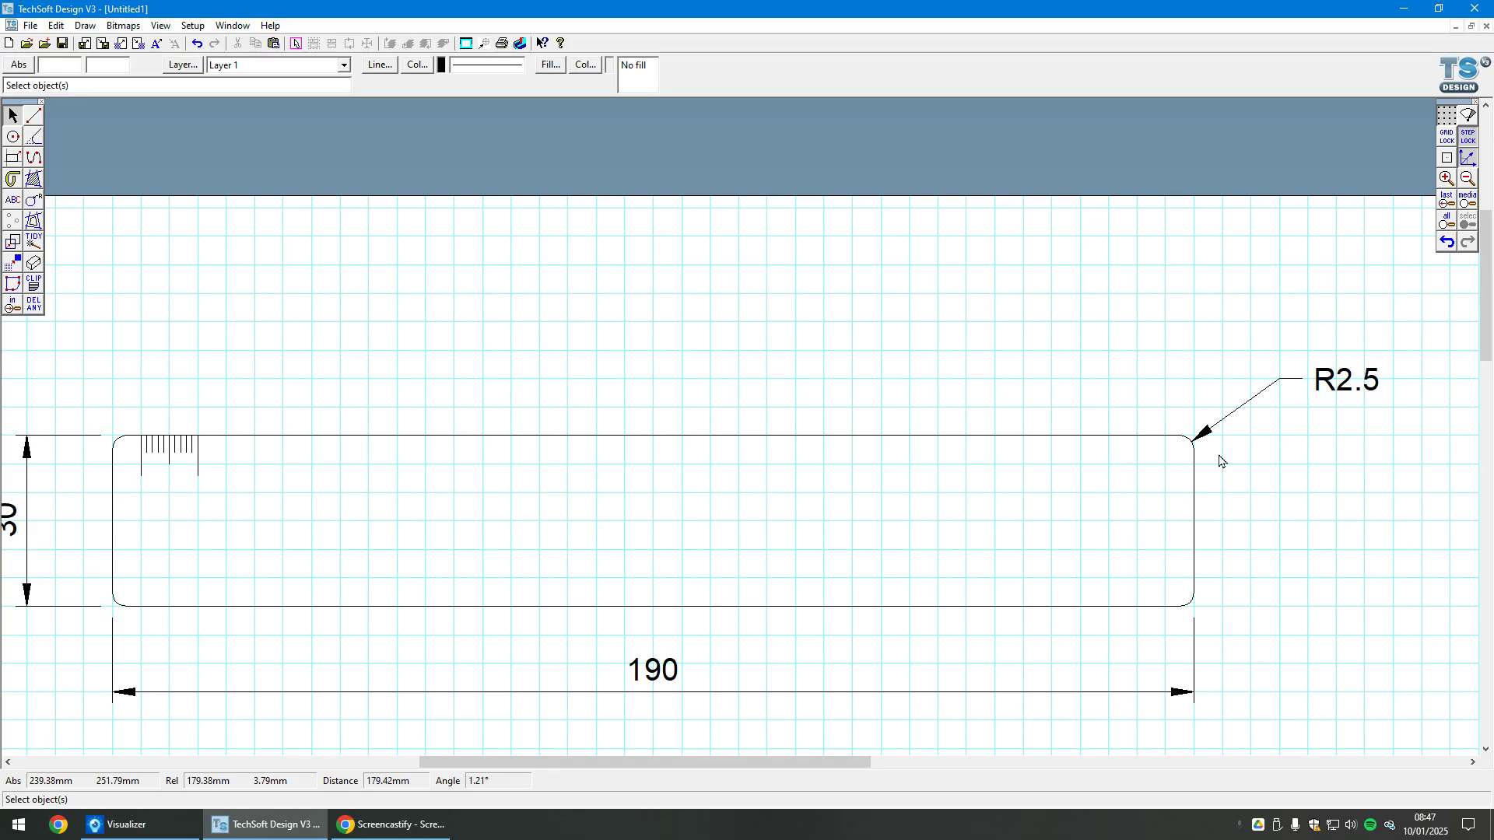
pyautogui.scroll(1, 73, 406)
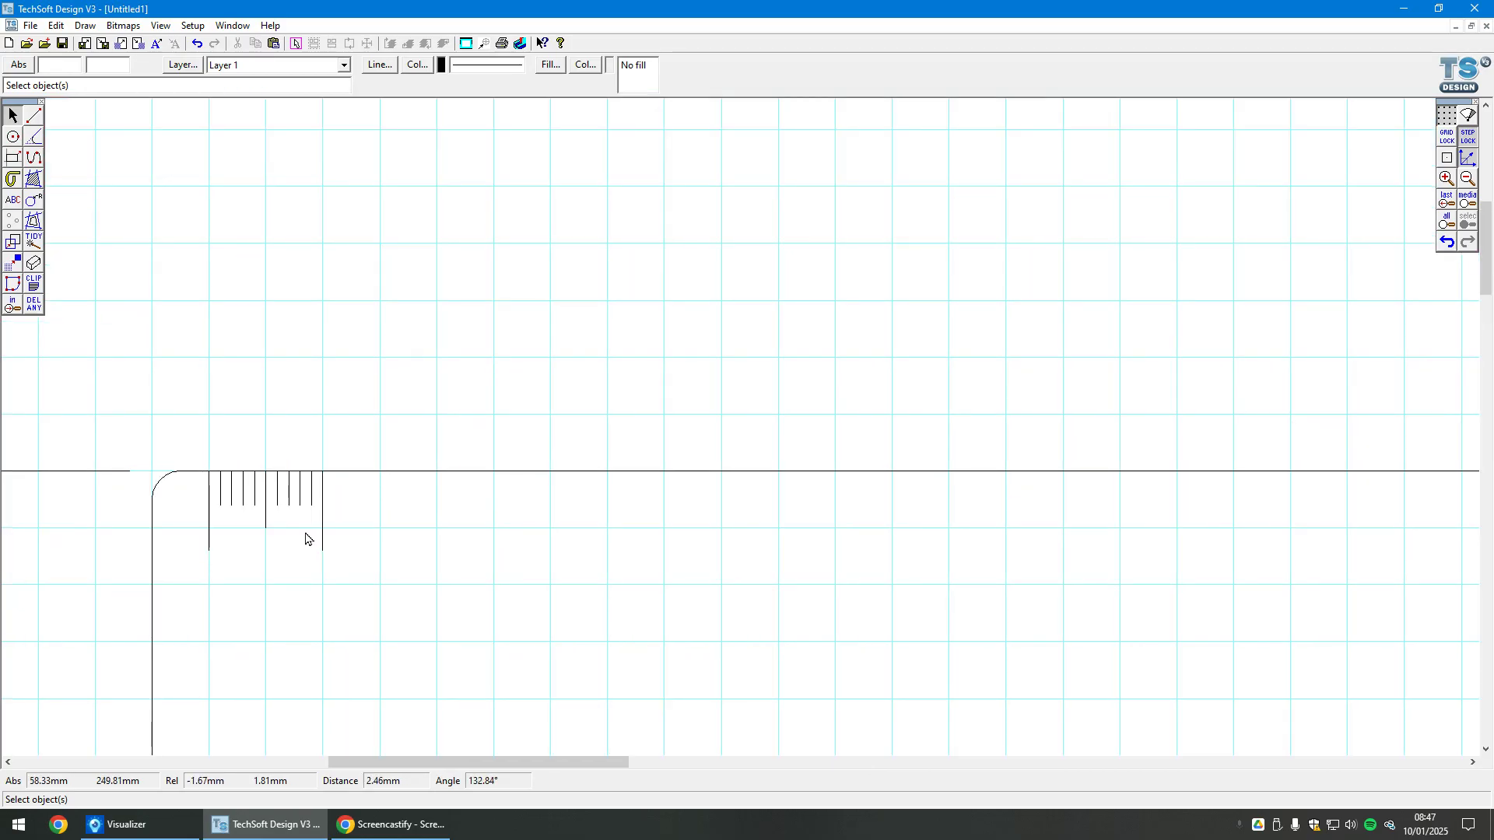
pyautogui.moveTo(347, 567); pyautogui.dragTo(216, 465)
pyautogui.click(247, 420)
pyautogui.click(209, 494)
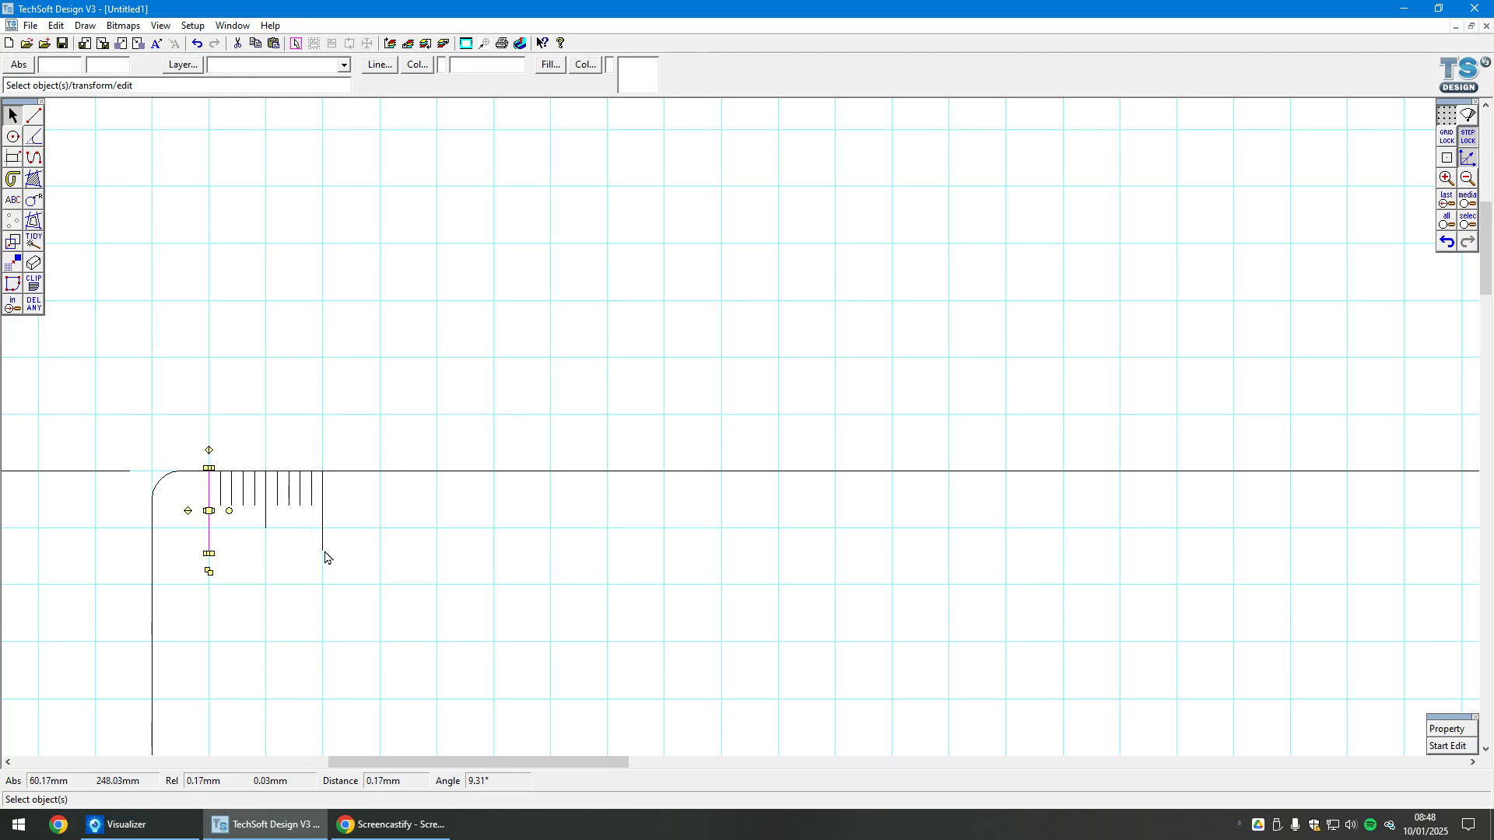
pyautogui.moveTo(340, 571); pyautogui.dragTo(216, 440)
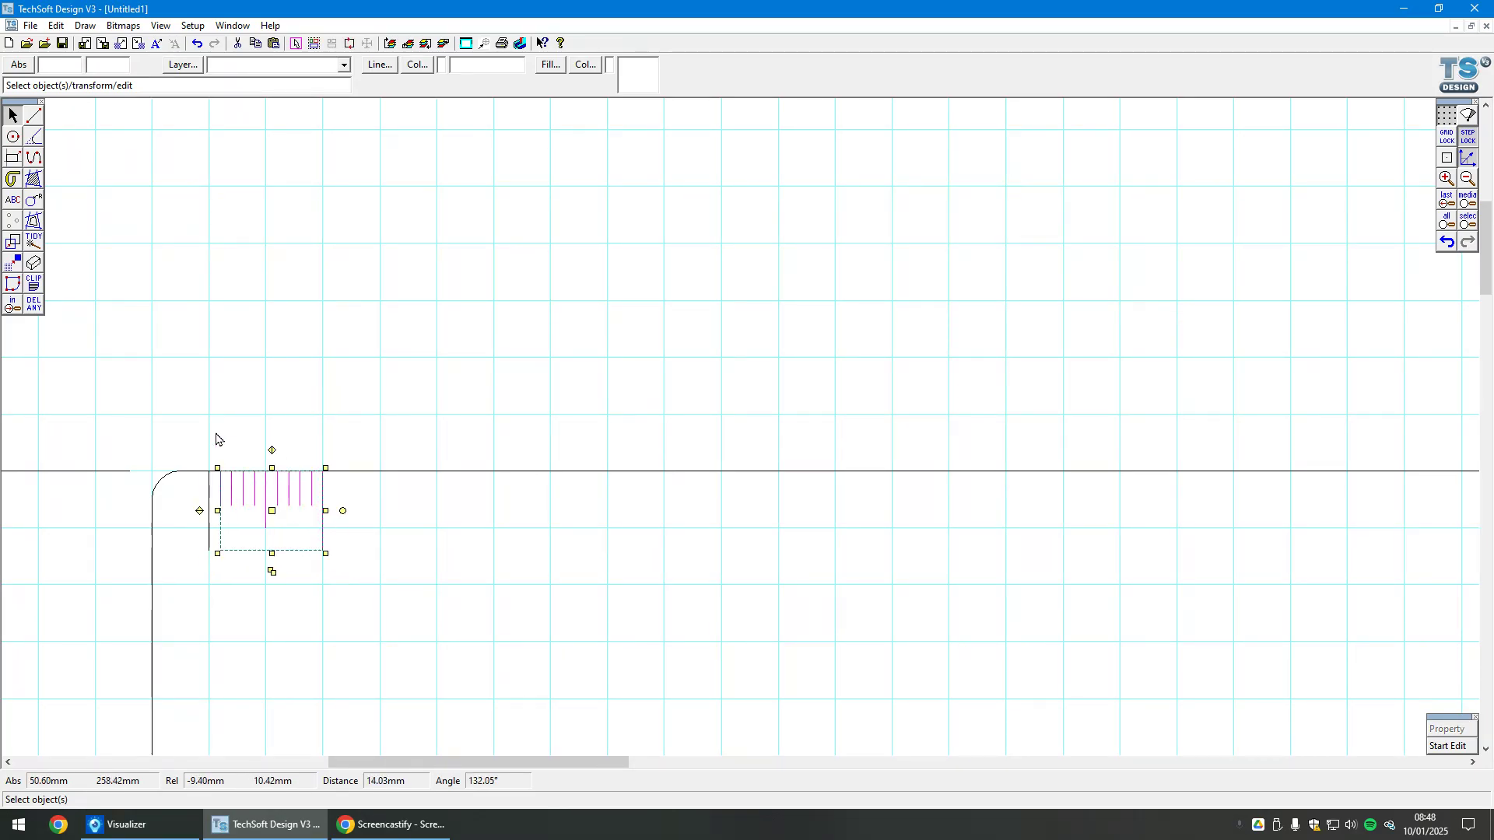
pyautogui.scroll(2, 231, 498)
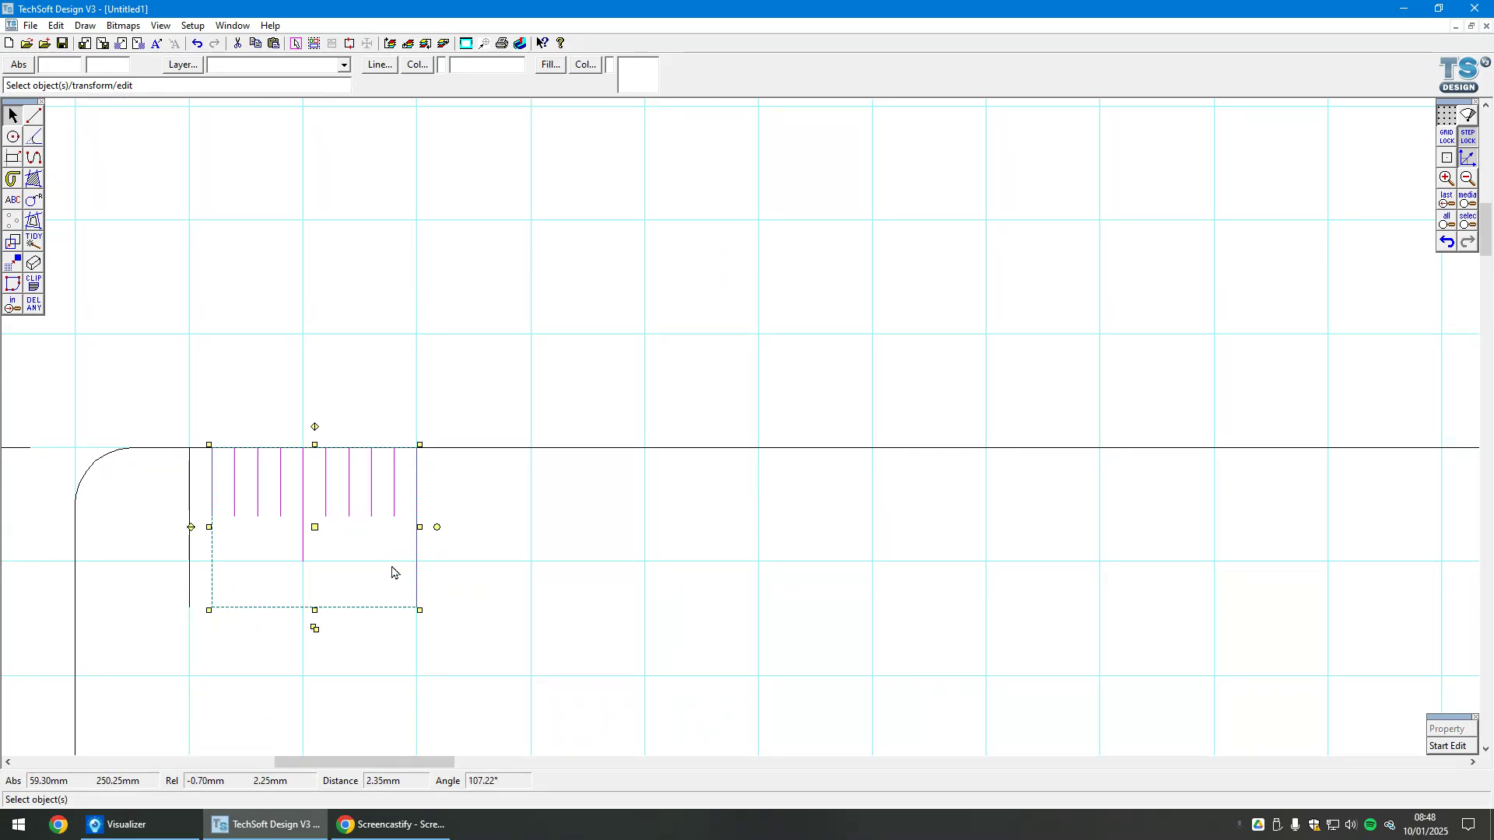
pyautogui.scroll(-2, 186, 392)
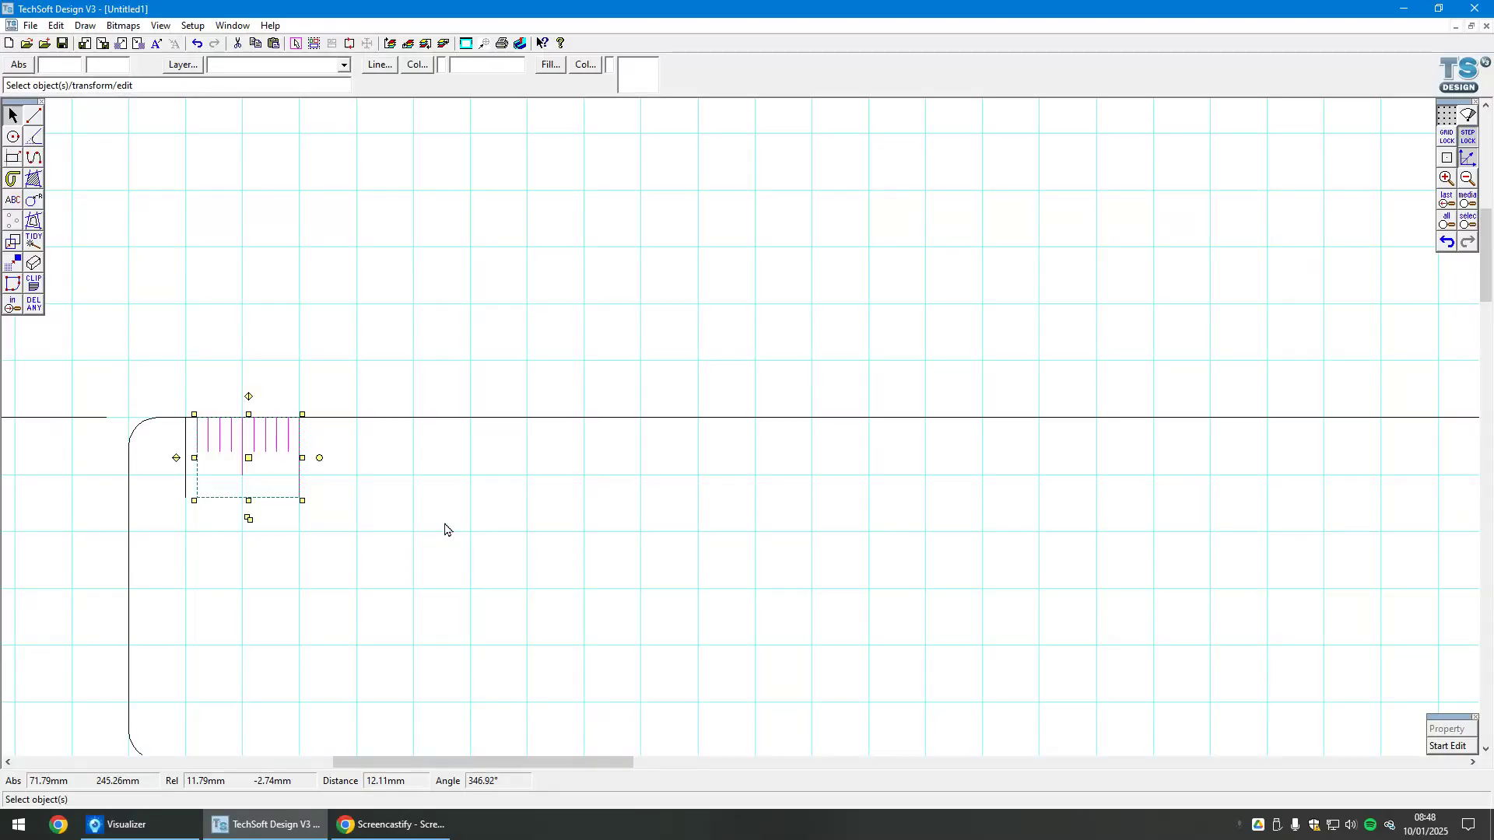
pyautogui.hotkey('ctrl', 'v')
pyautogui.moveTo(735, 428); pyautogui.dragTo(373, 462)
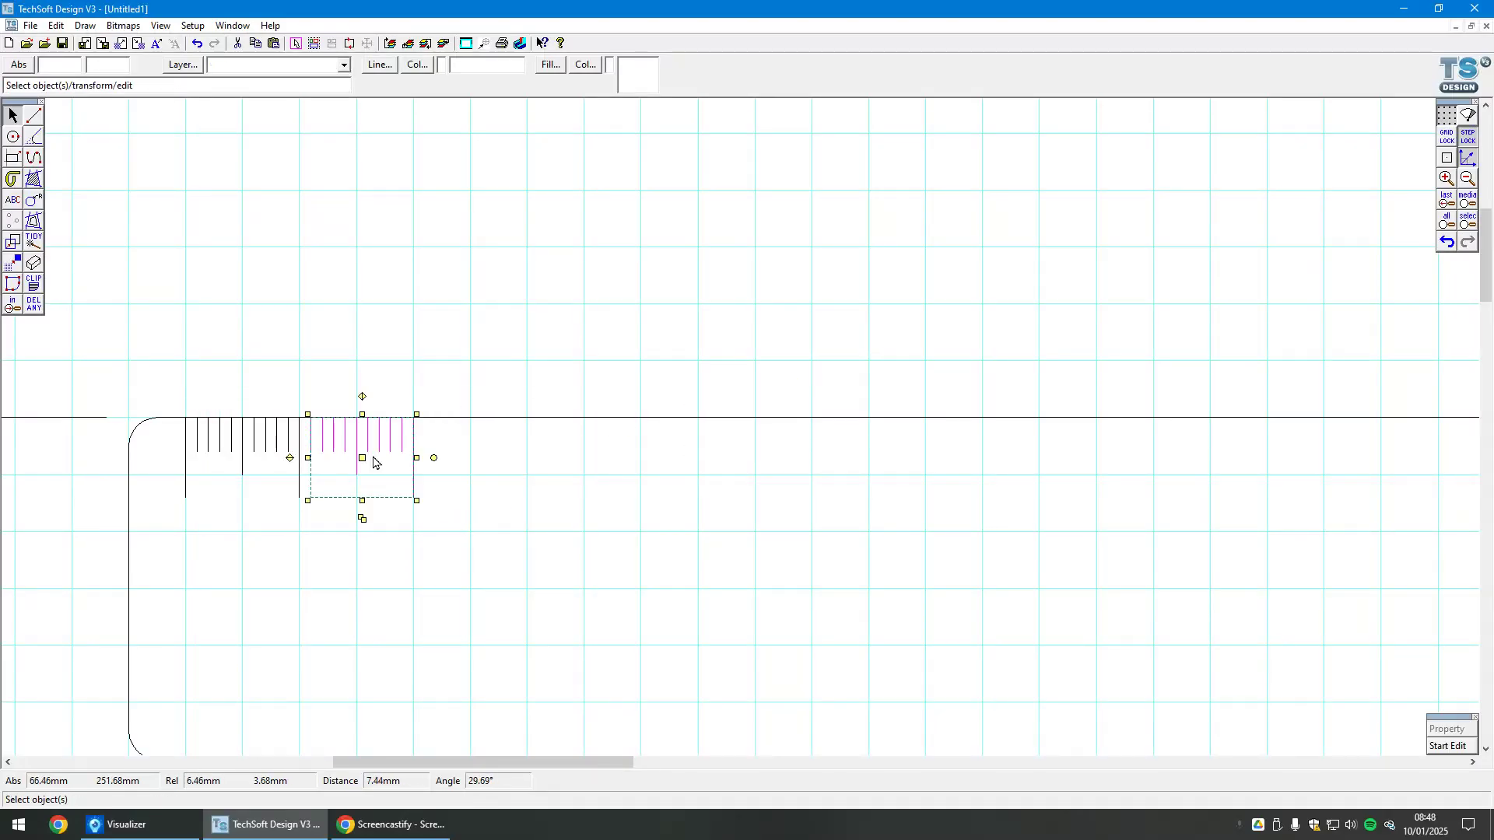
pyautogui.click(480, 299)
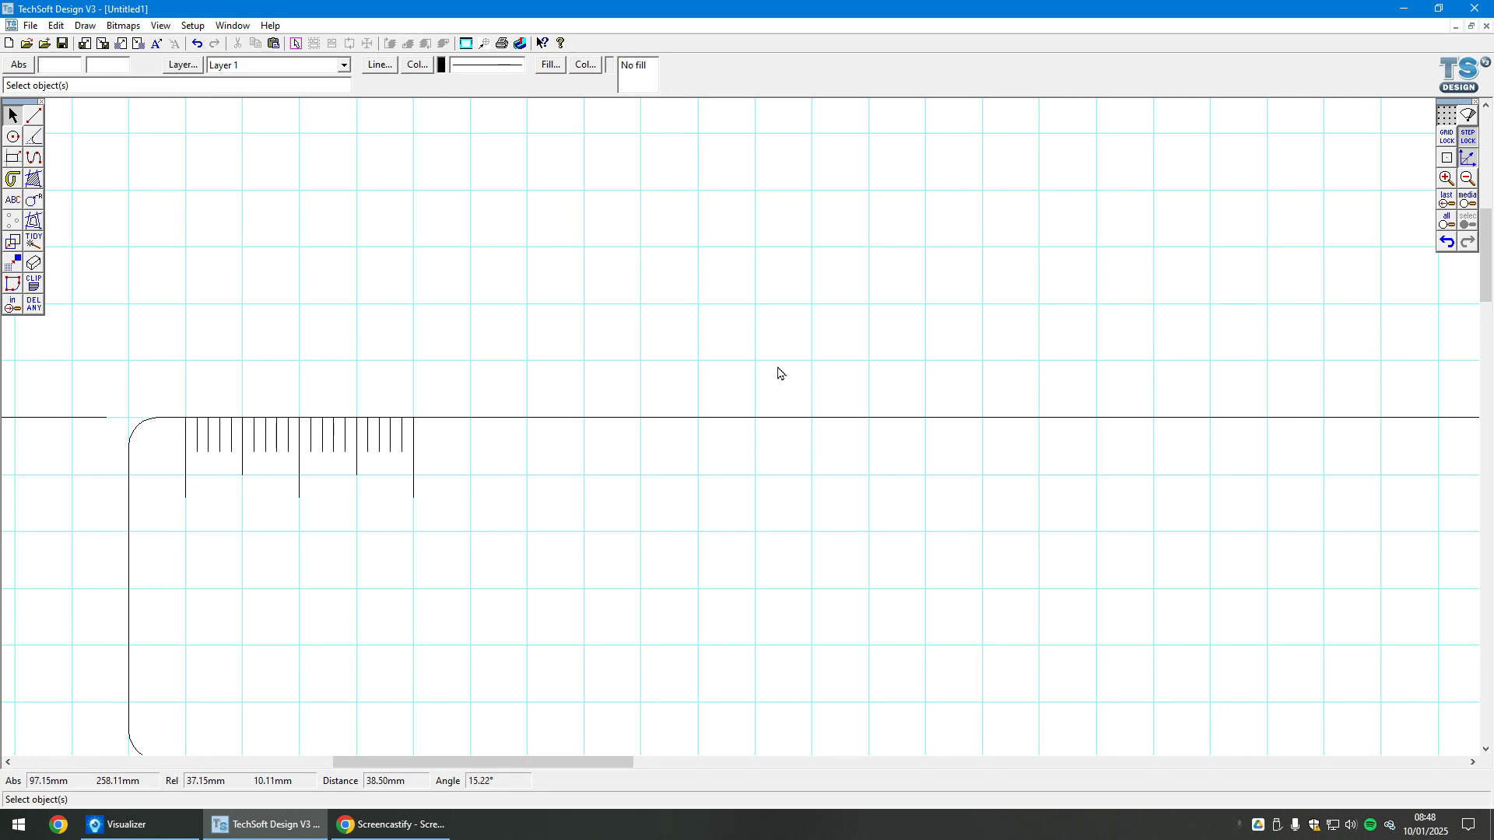
# Place three more copies of the centimetre marks end to end along the upper edge up to 50 mm, turning on grid lock.
pyautogui.hotkey('ctrl', 'v')
pyautogui.moveTo(737, 423); pyautogui.dragTo(485, 461)
pyautogui.click(1446, 138)
pyautogui.hotkey('ctrl', 'v')
pyautogui.moveTo(764, 410); pyautogui.dragTo(587, 466)
pyautogui.hotkey('ctrl', 'v')
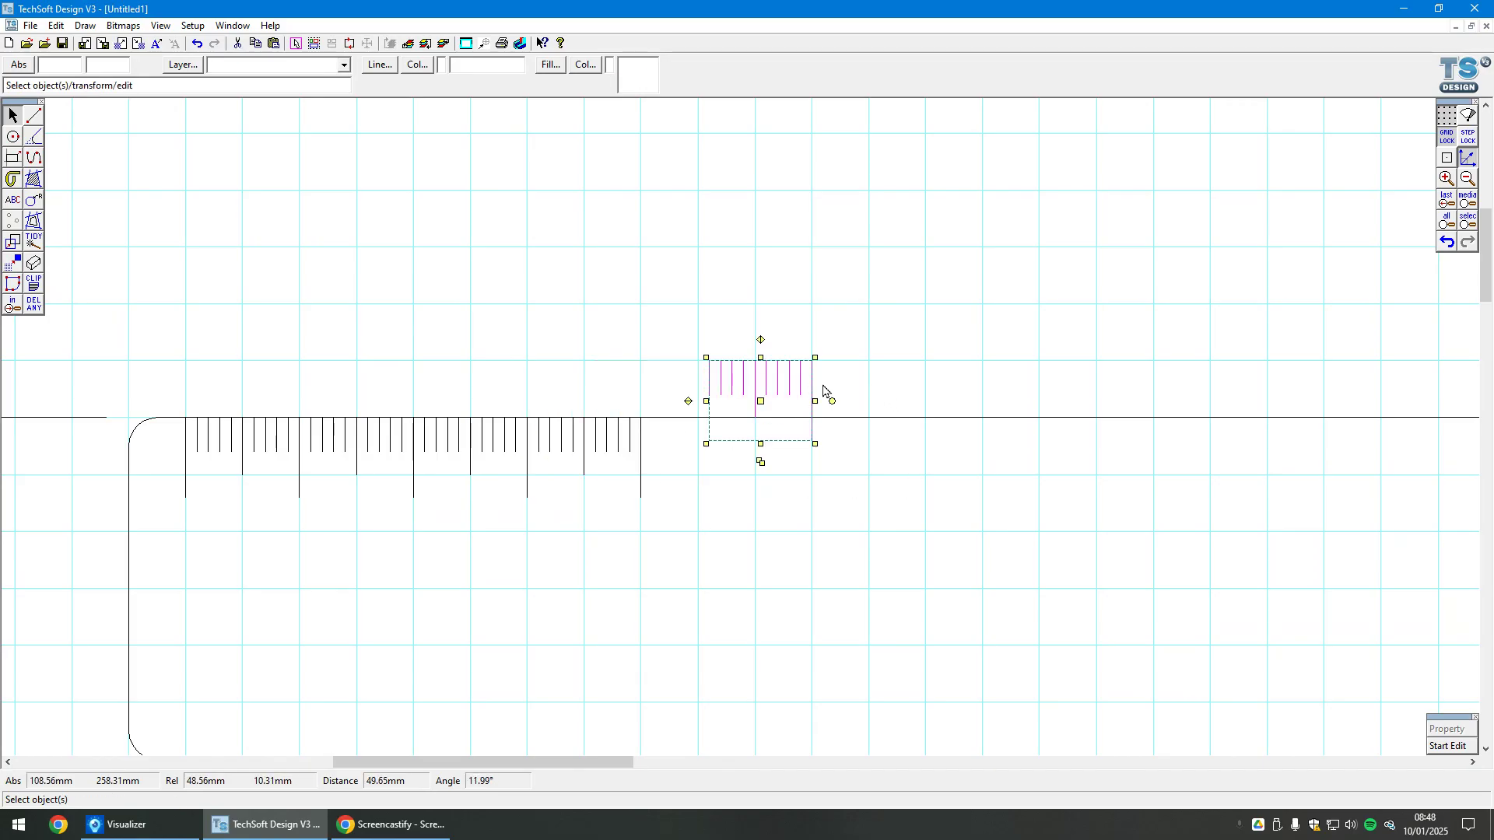
pyautogui.moveTo(760, 398); pyautogui.dragTo(704, 465)
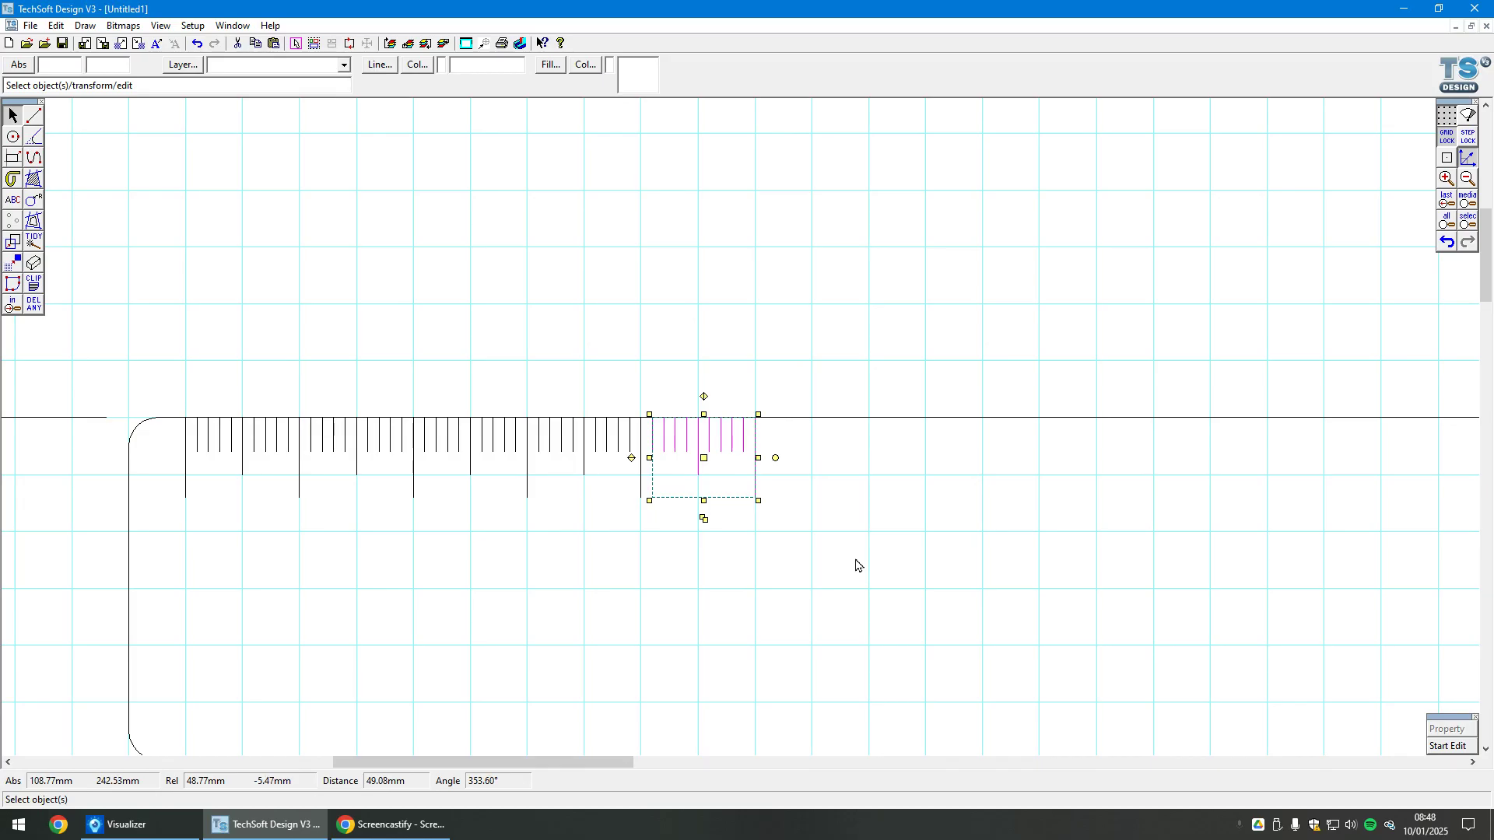
# Delete all the pasted centimetre marks beyond the 10 mm mark.
pyautogui.moveTo(856, 556); pyautogui.dragTo(308, 365)
pyautogui.press('Delete')
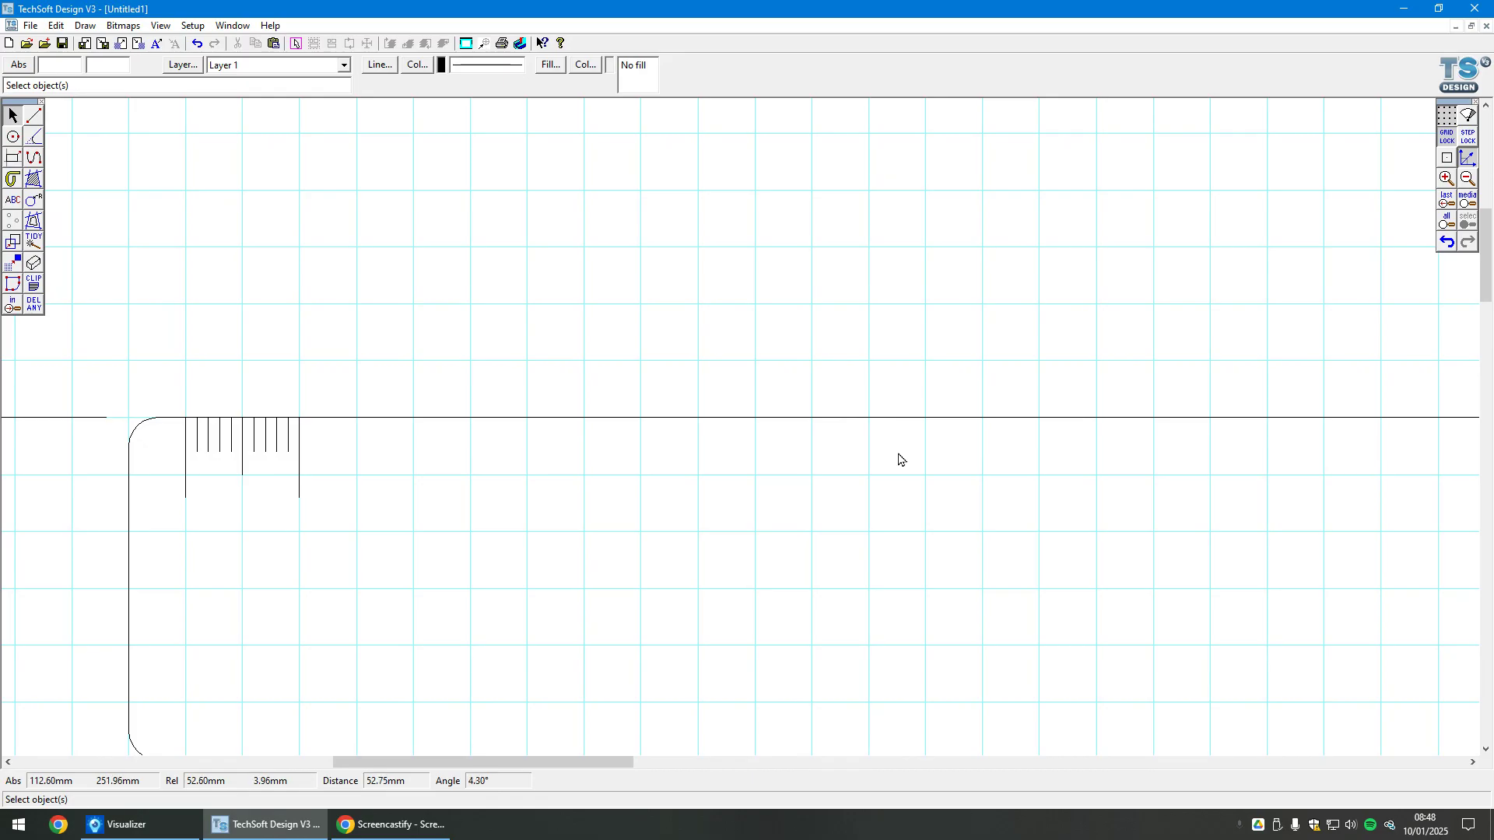
# Repeat the first centimetre's marks, excluding the zero mark, in a rectangular array of 18 columns and 1 row with 10 mm X spacing.
pyautogui.moveTo(402, 545); pyautogui.dragTo(196, 389)
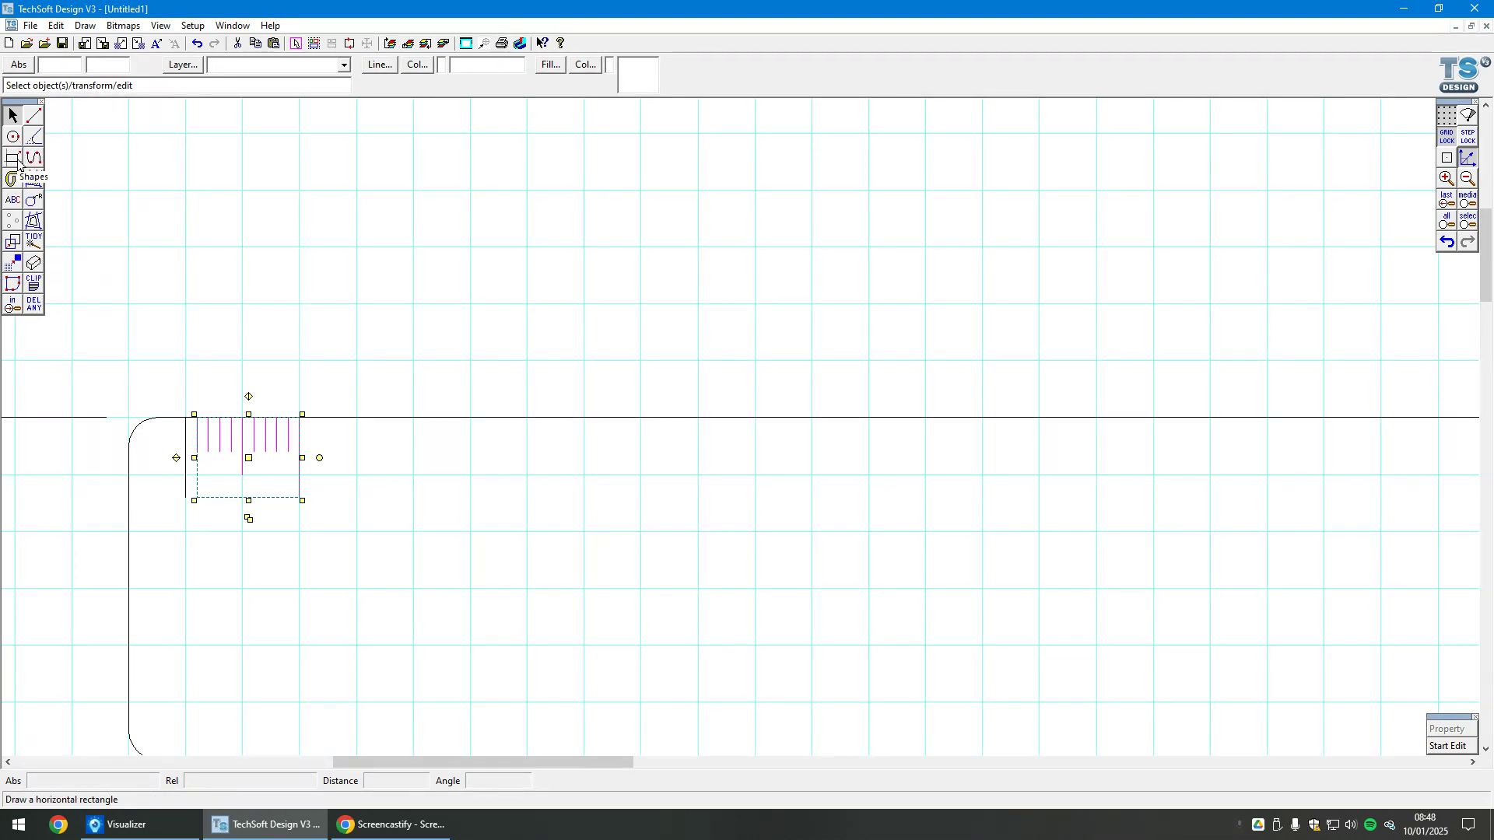
pyautogui.click(17, 243)
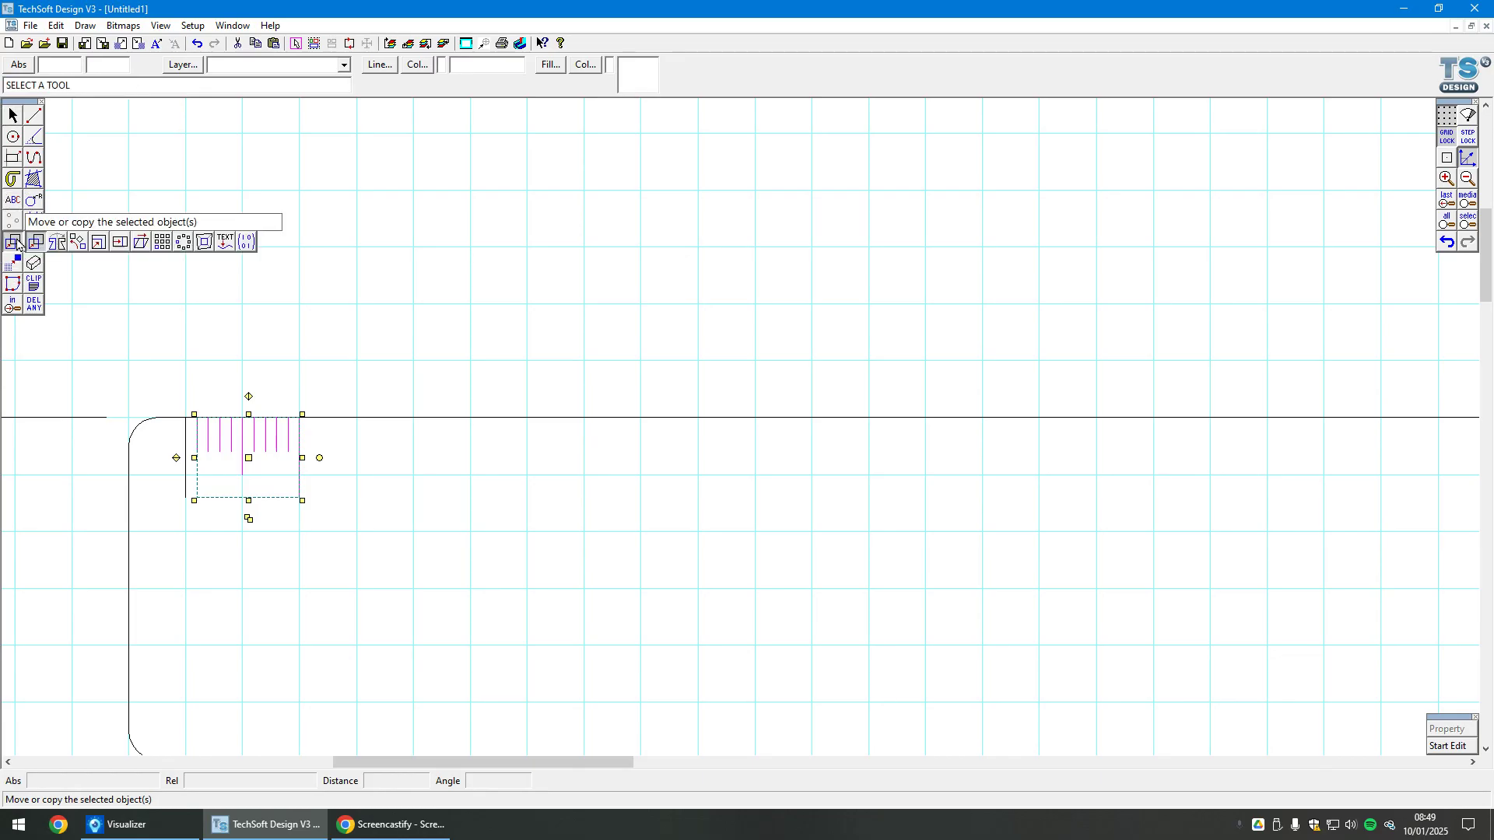
pyautogui.click(163, 244)
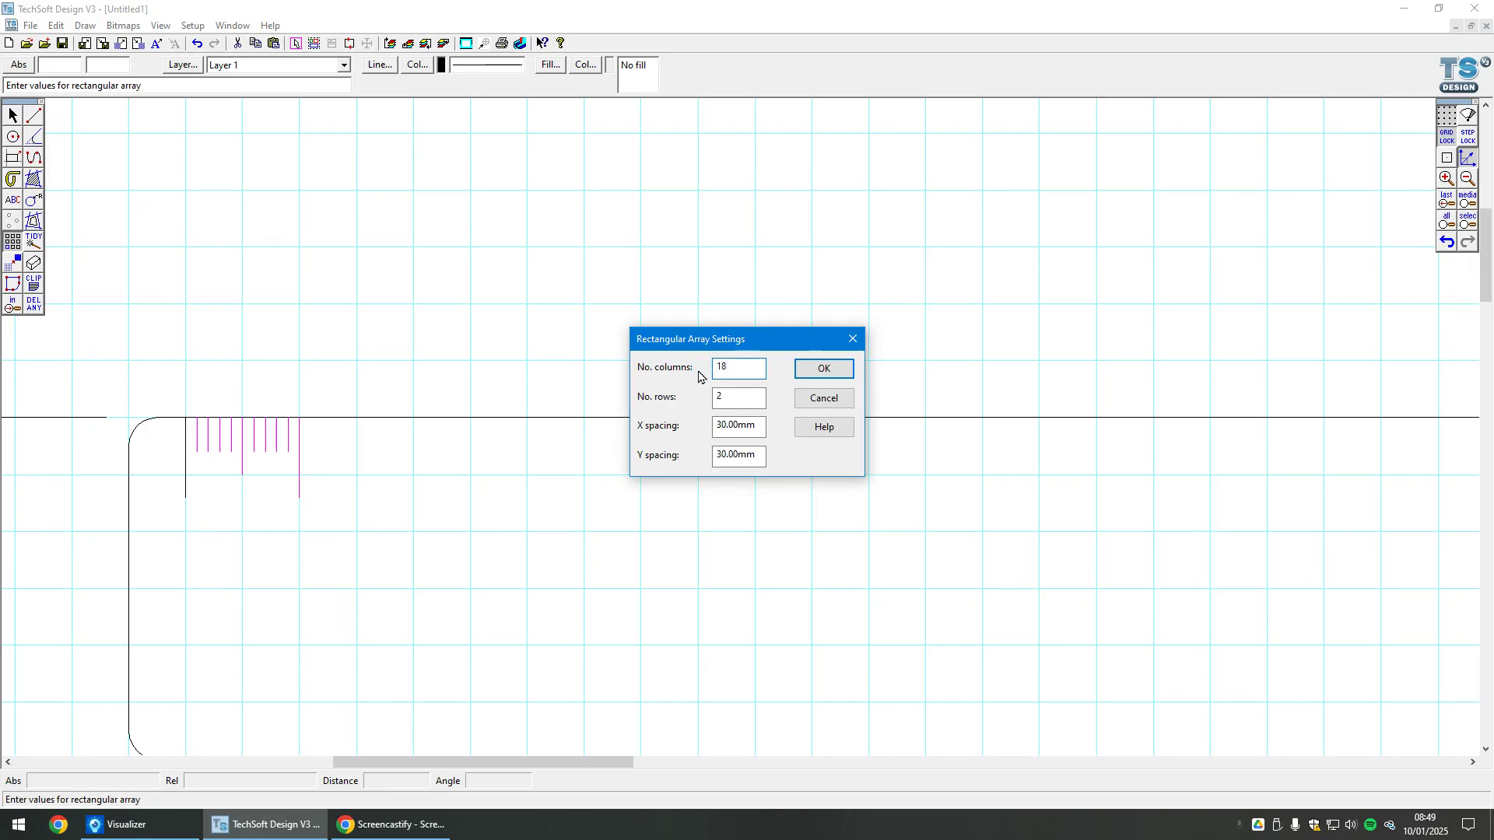
pyautogui.doubleClick(758, 397)
pyautogui.write('1')
pyautogui.doubleClick(755, 426)
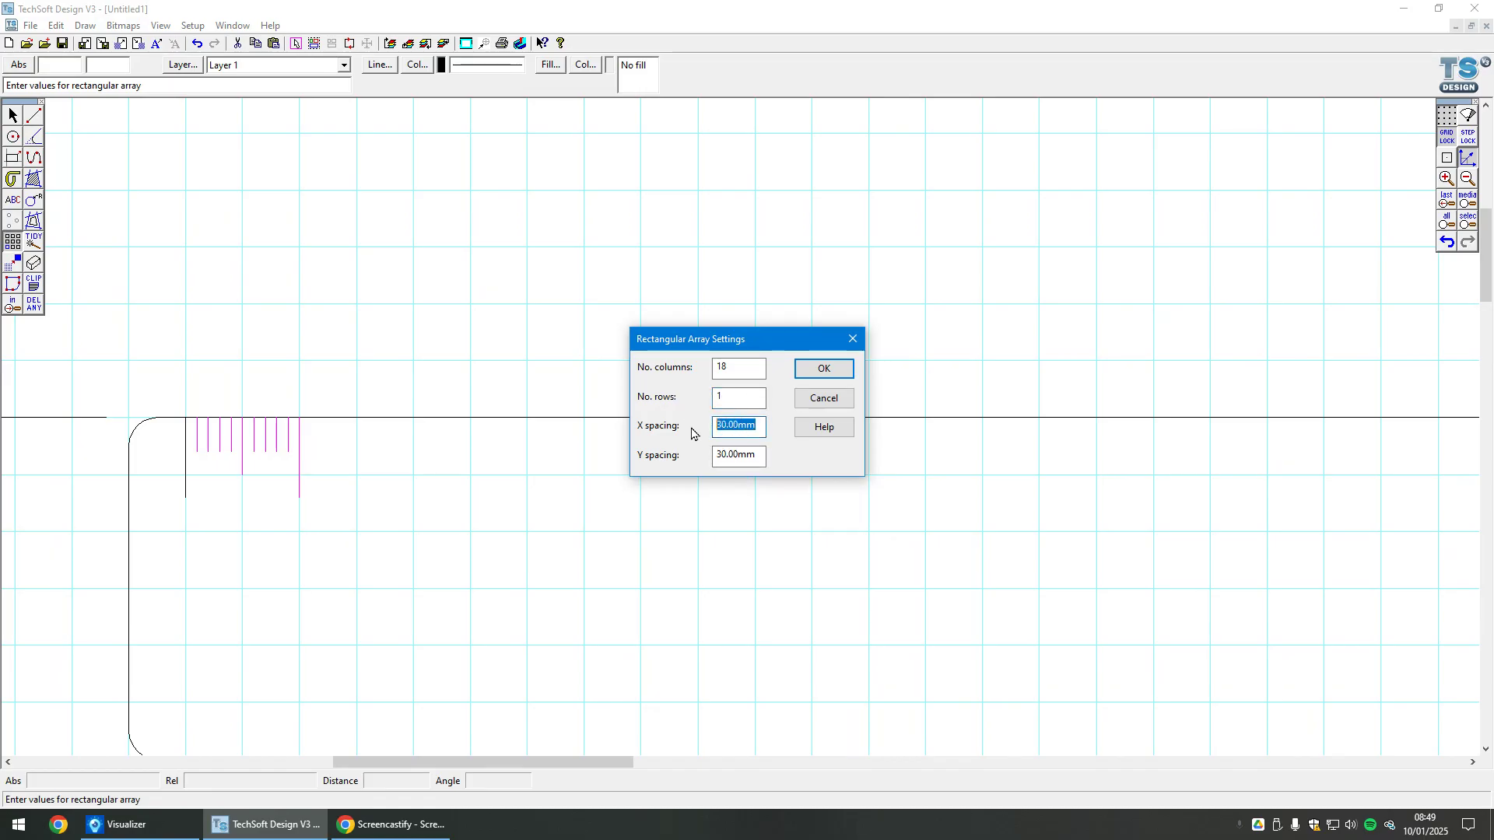
pyautogui.write('10')
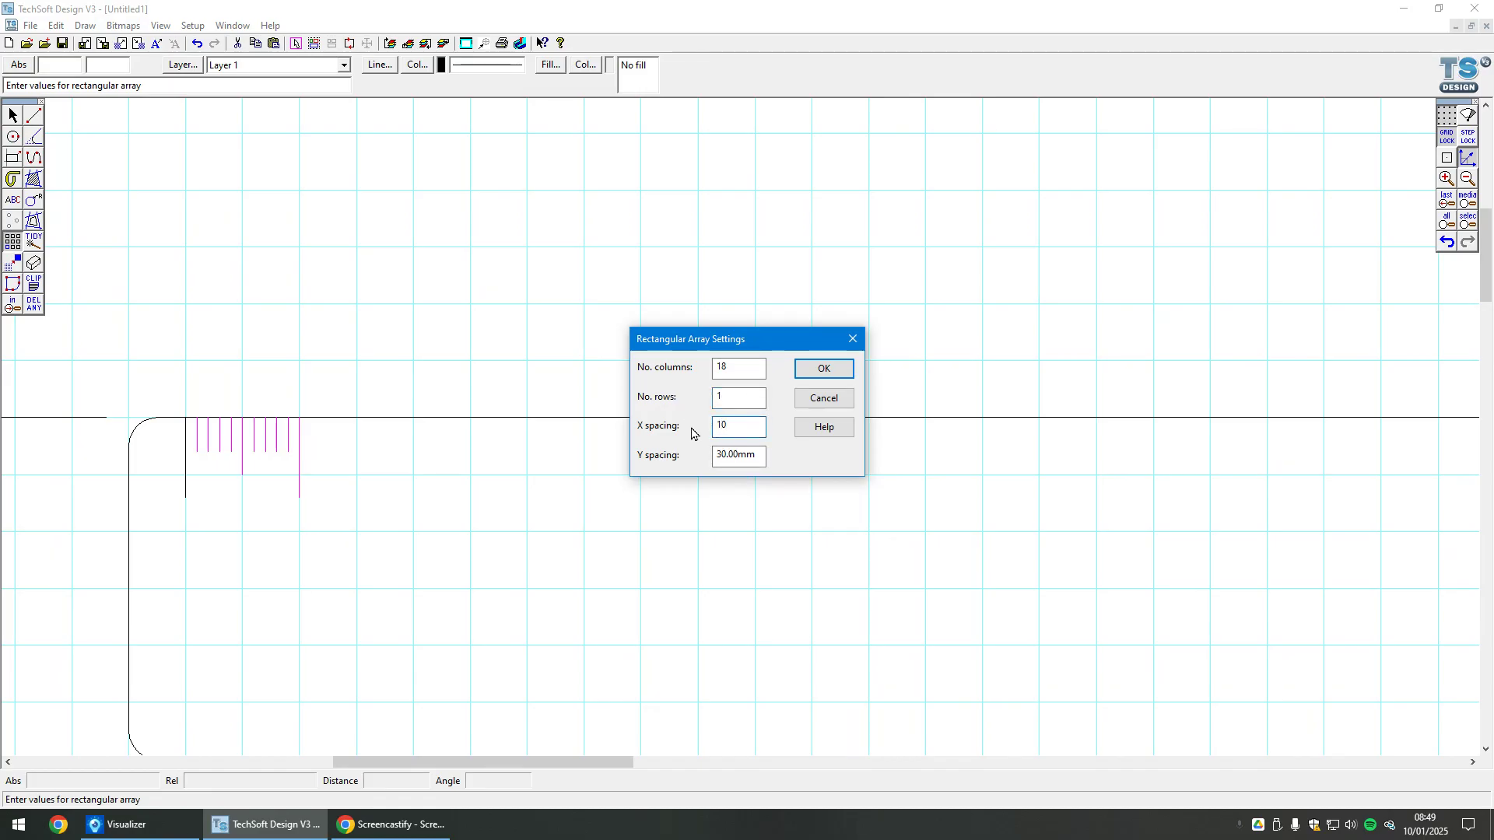
pyautogui.click(808, 375)
pyautogui.scroll(-2, 385, 582)
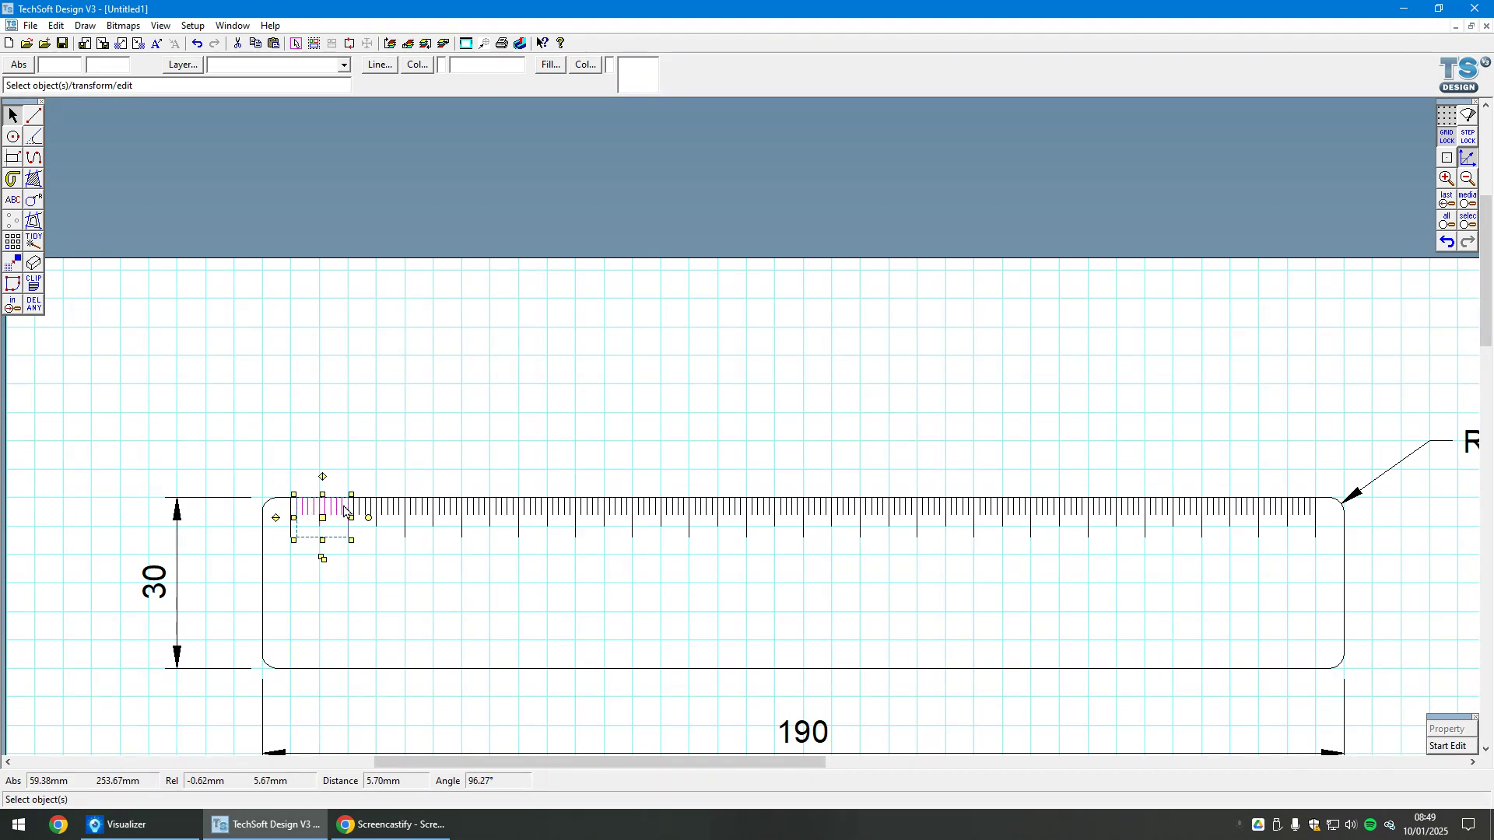
pyautogui.scroll(3, 342, 512)
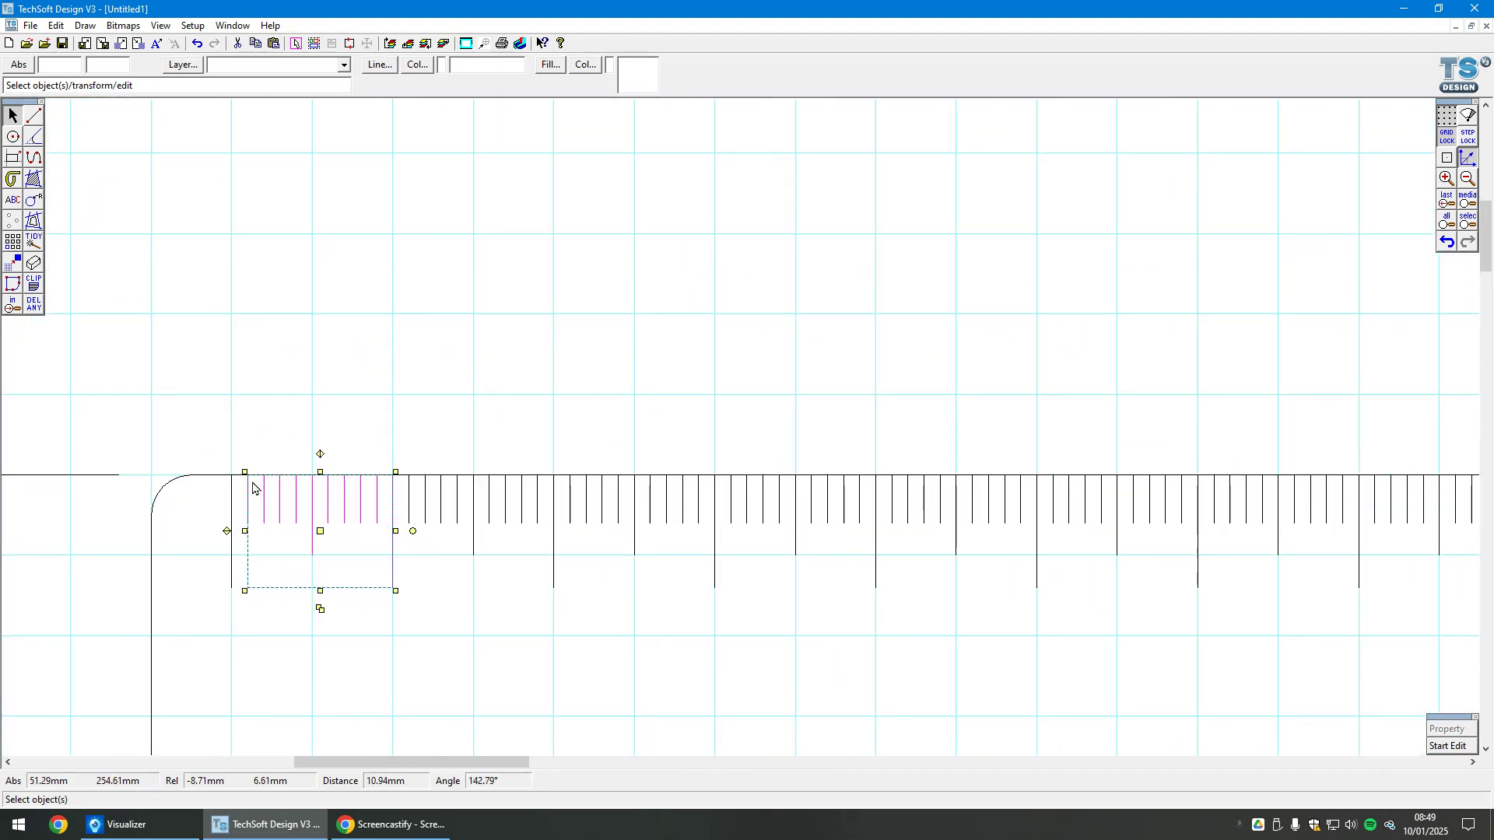
pyautogui.scroll(-1, 253, 498)
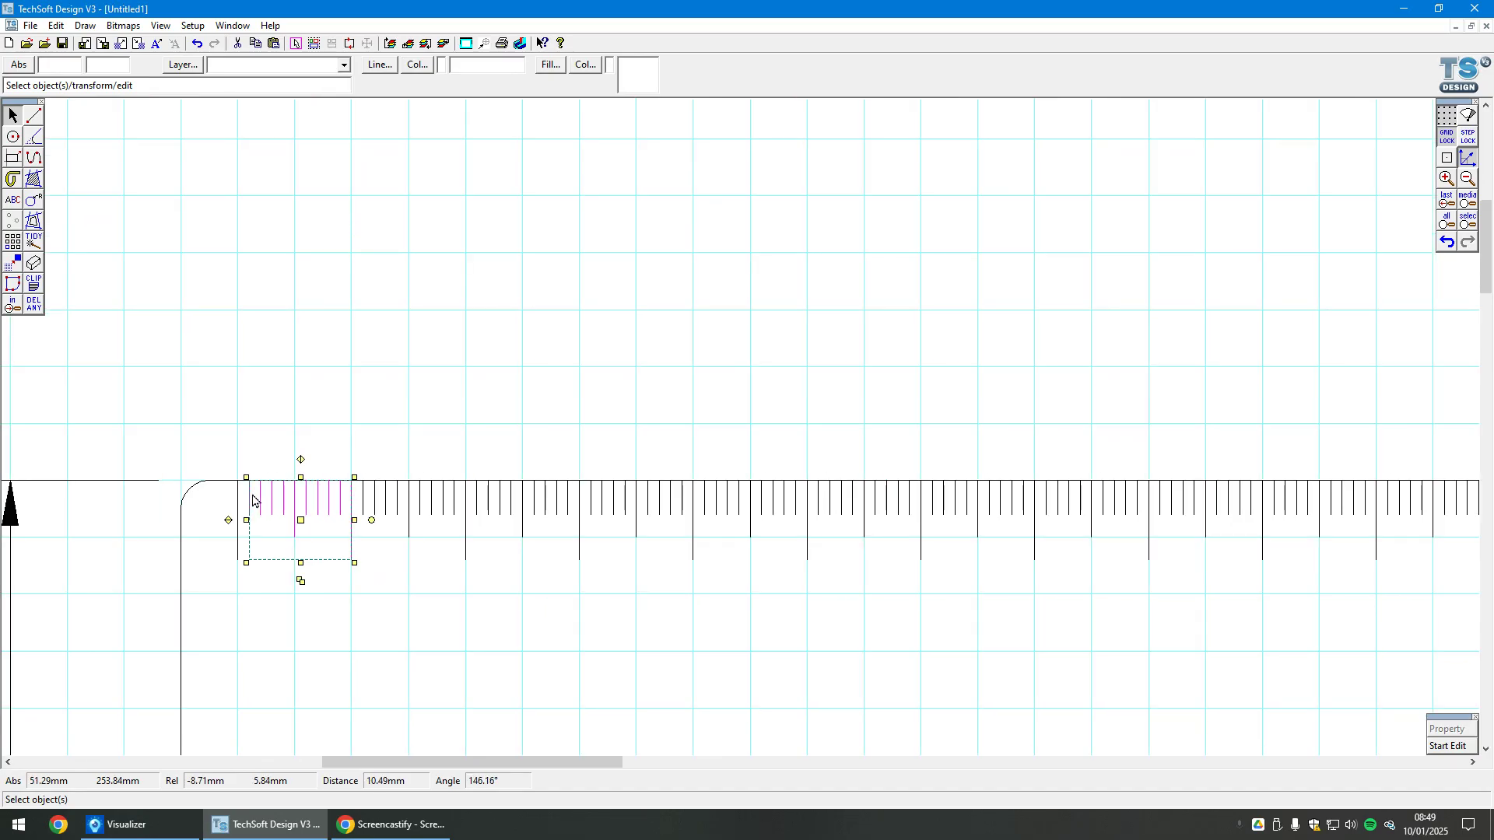
pyautogui.scroll(-2, 253, 498)
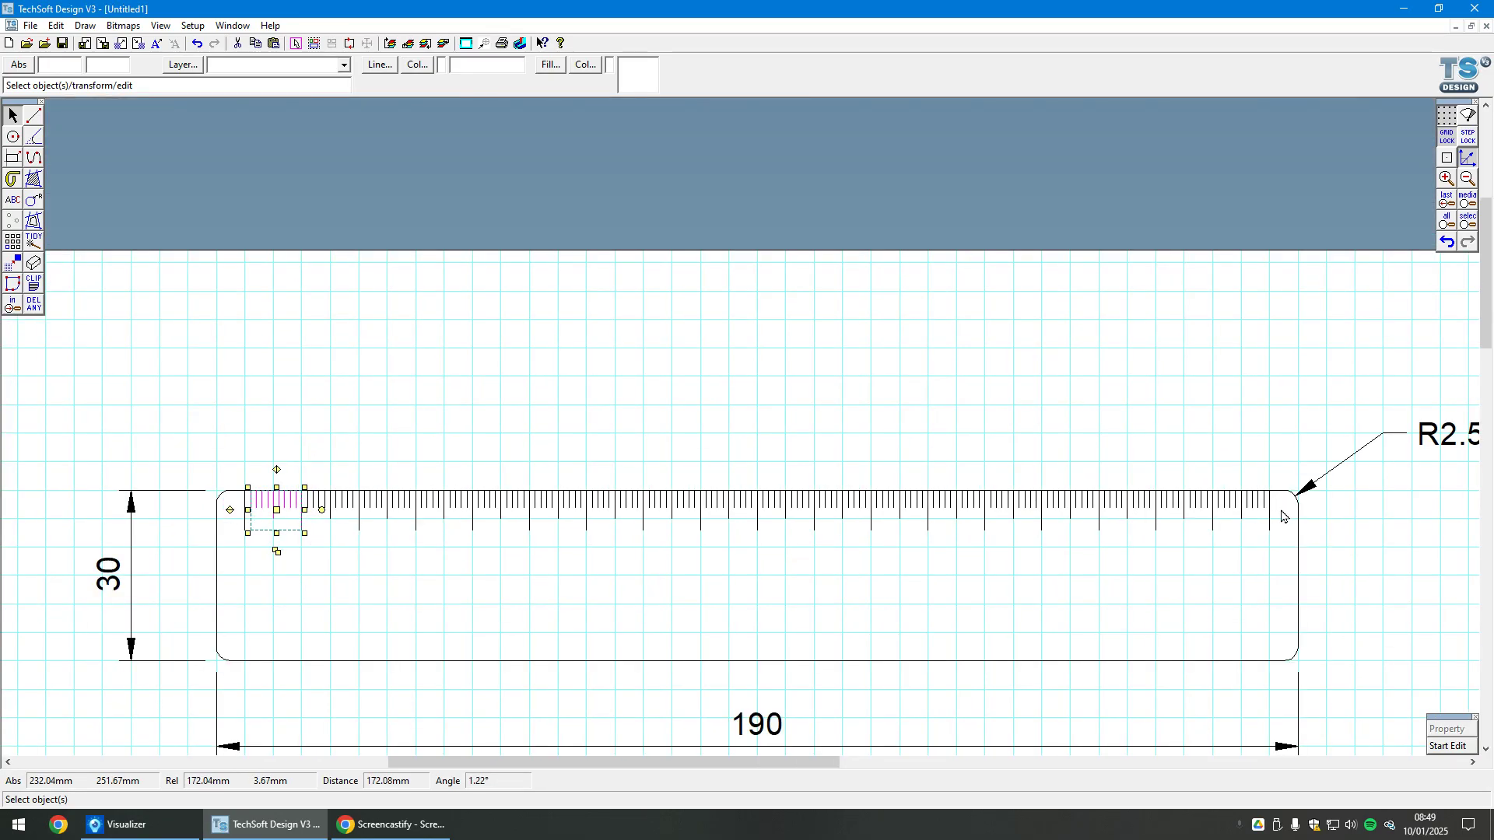
pyautogui.click(823, 434)
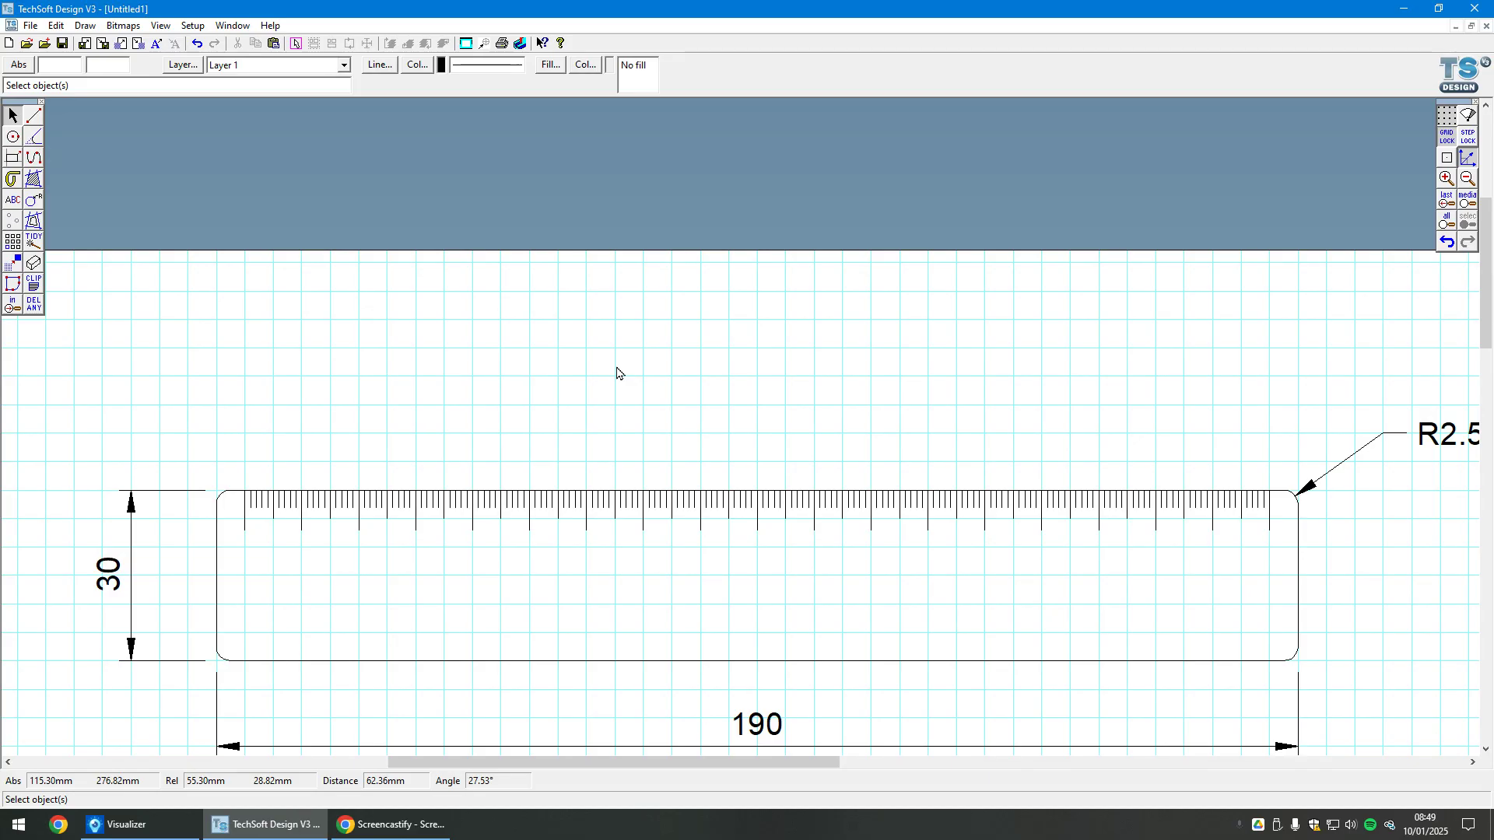
pyautogui.scroll(-1, 772, 429)
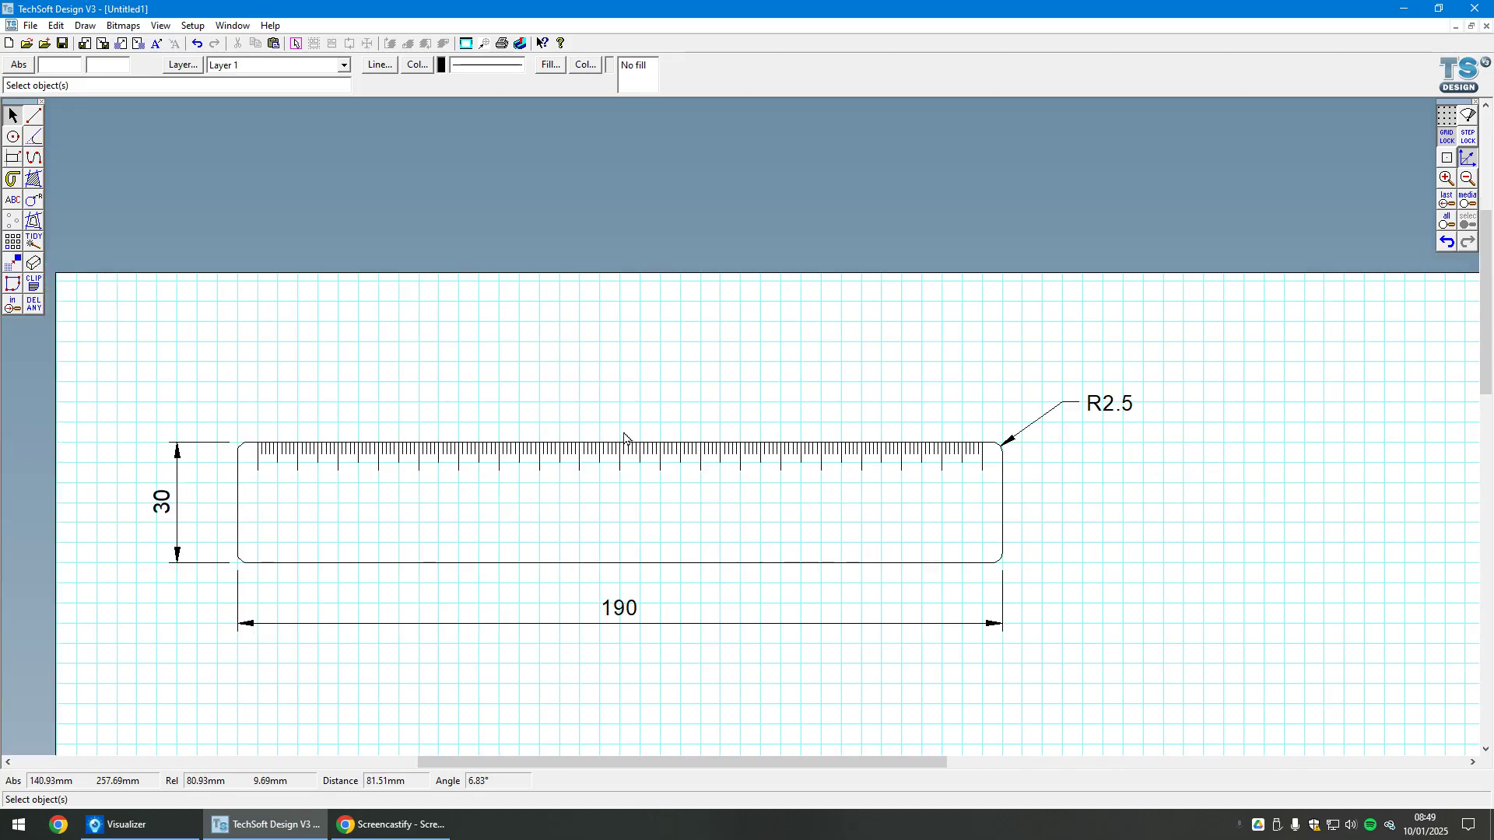